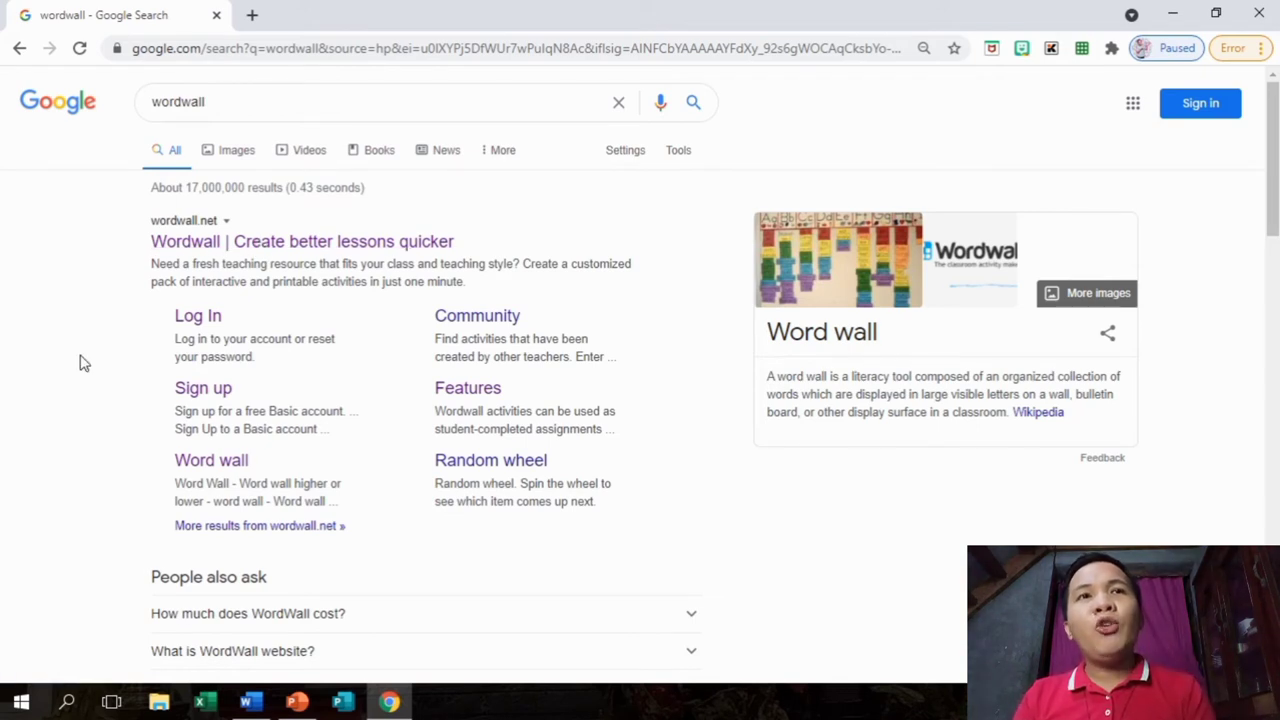
- Open the Wordwall website from the search results and go to its sign-up page
click(280, 243)
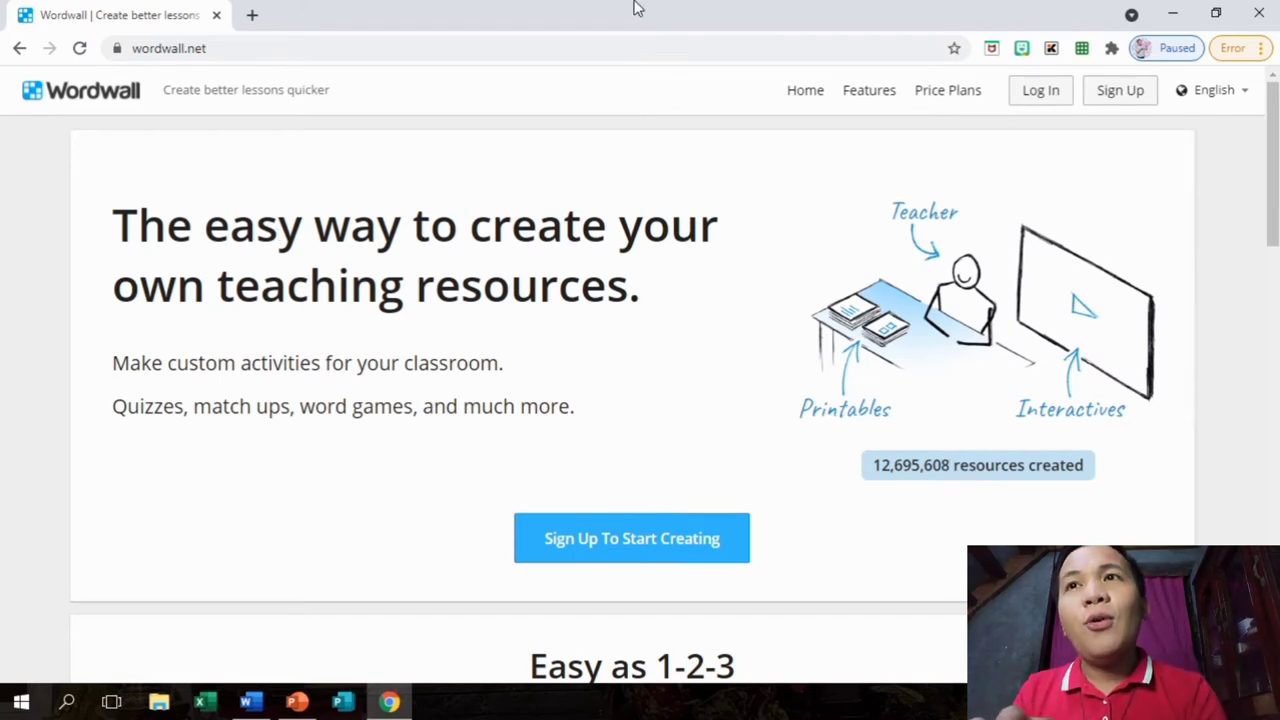
click(1121, 92)
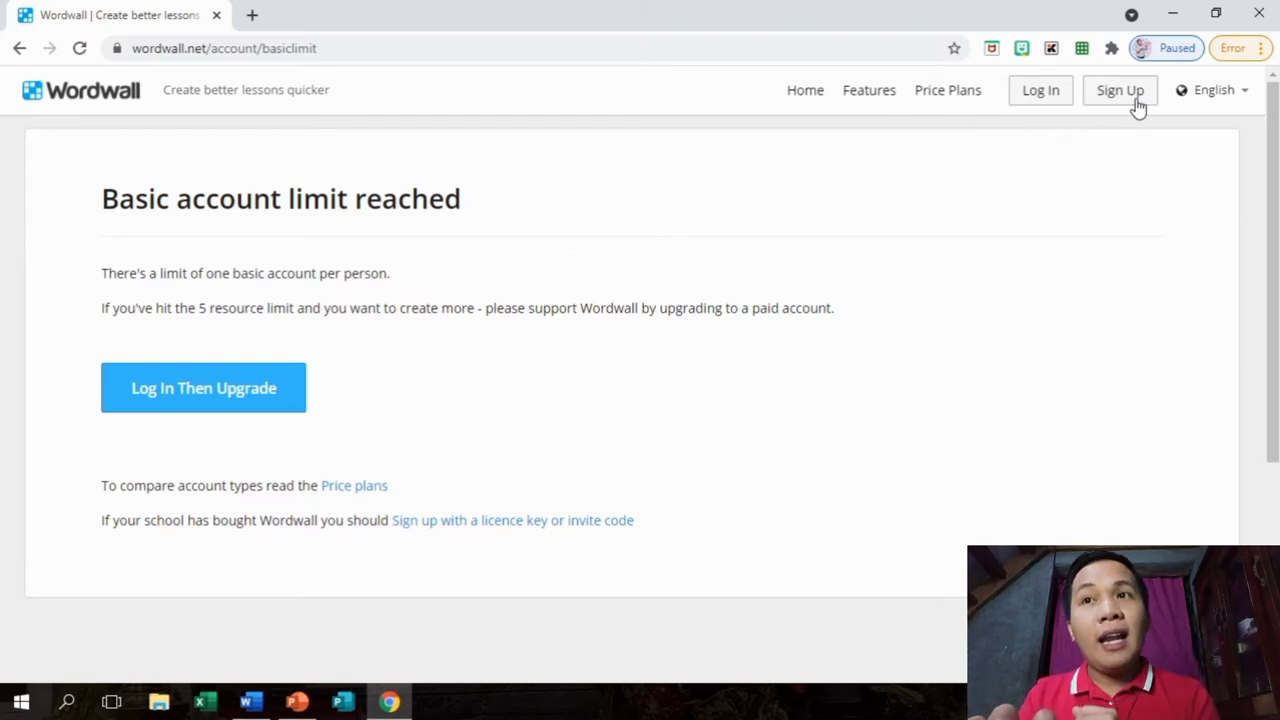
- Log in to Wordwall through Google, choosing the first listed account and entering its password
click(1038, 92)
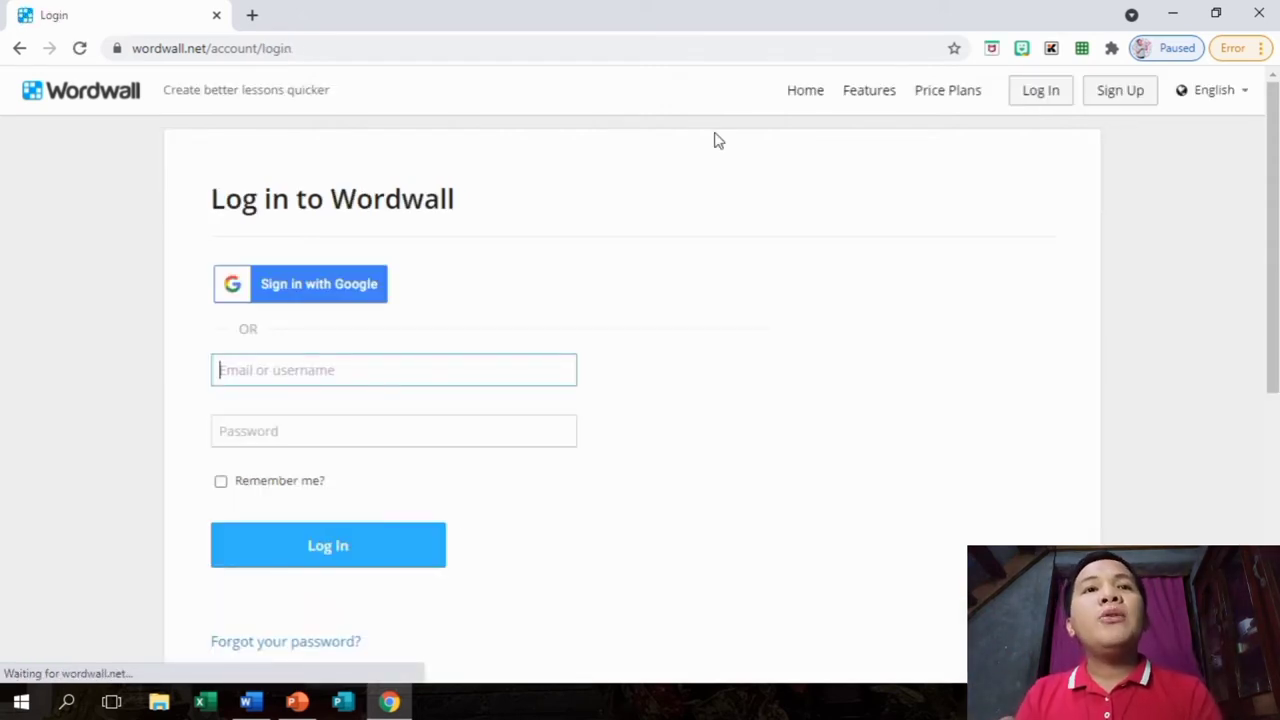
click(271, 305)
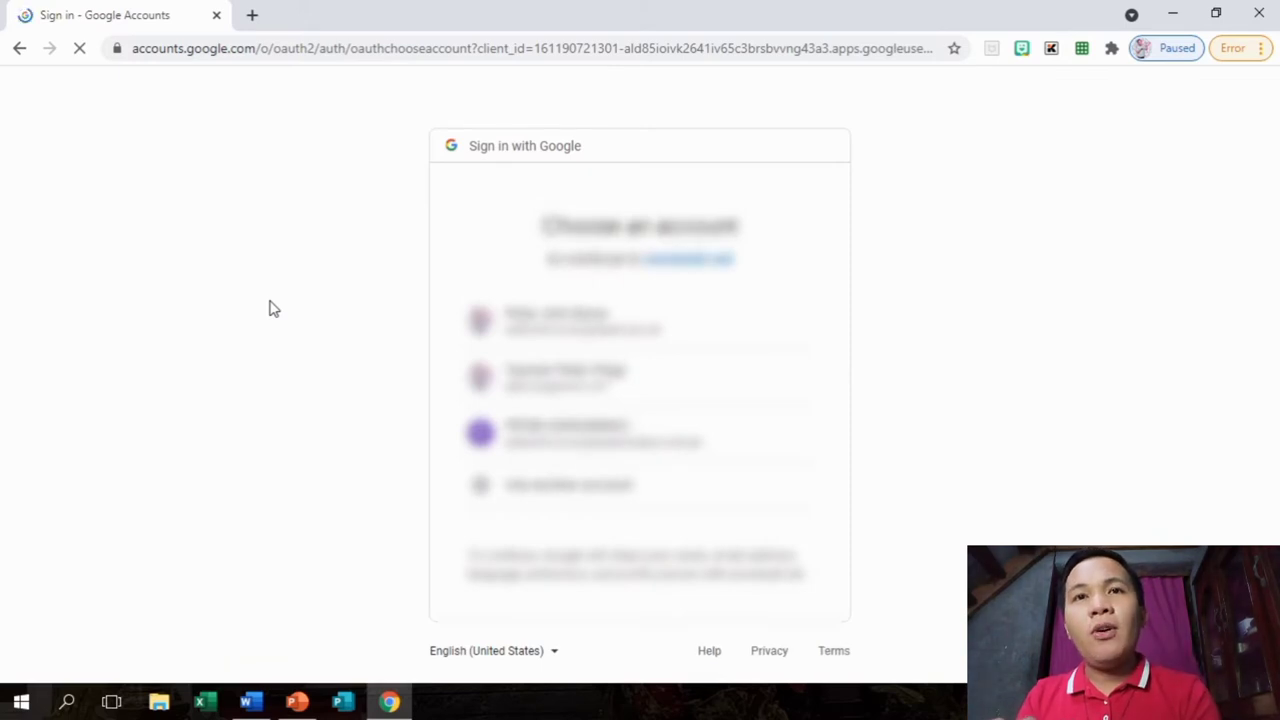
click(578, 330)
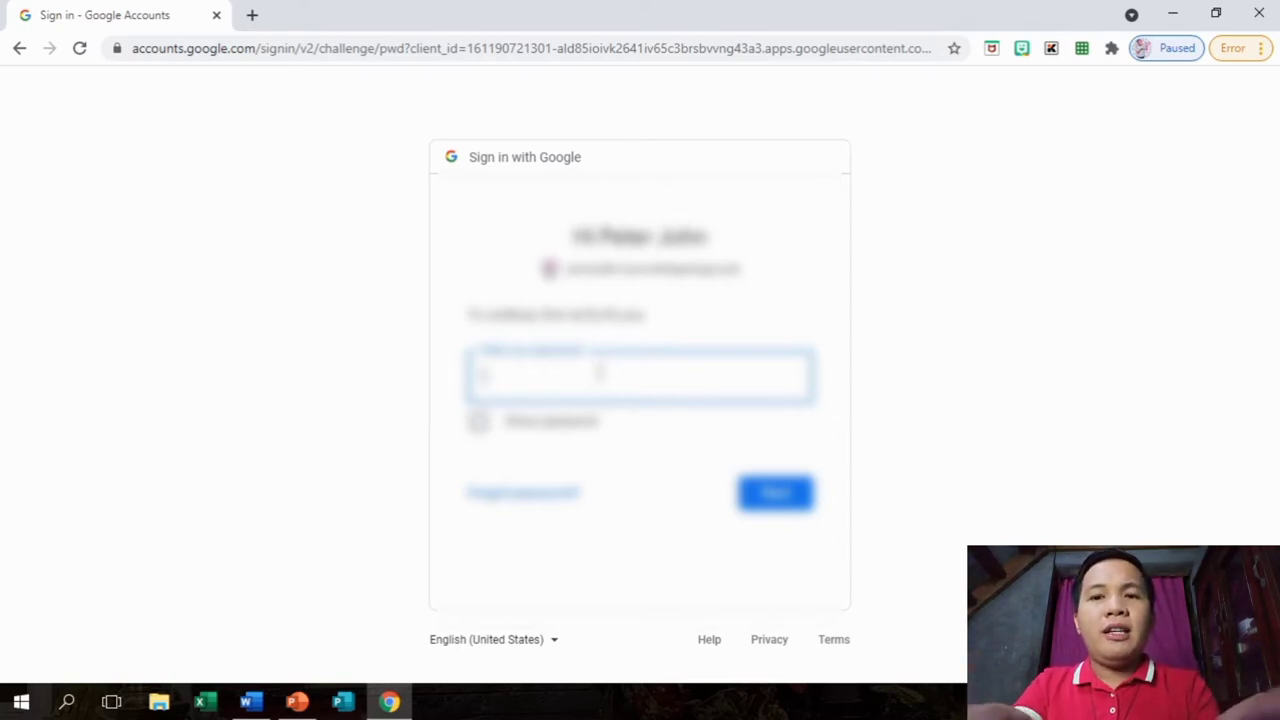
text(••••••)
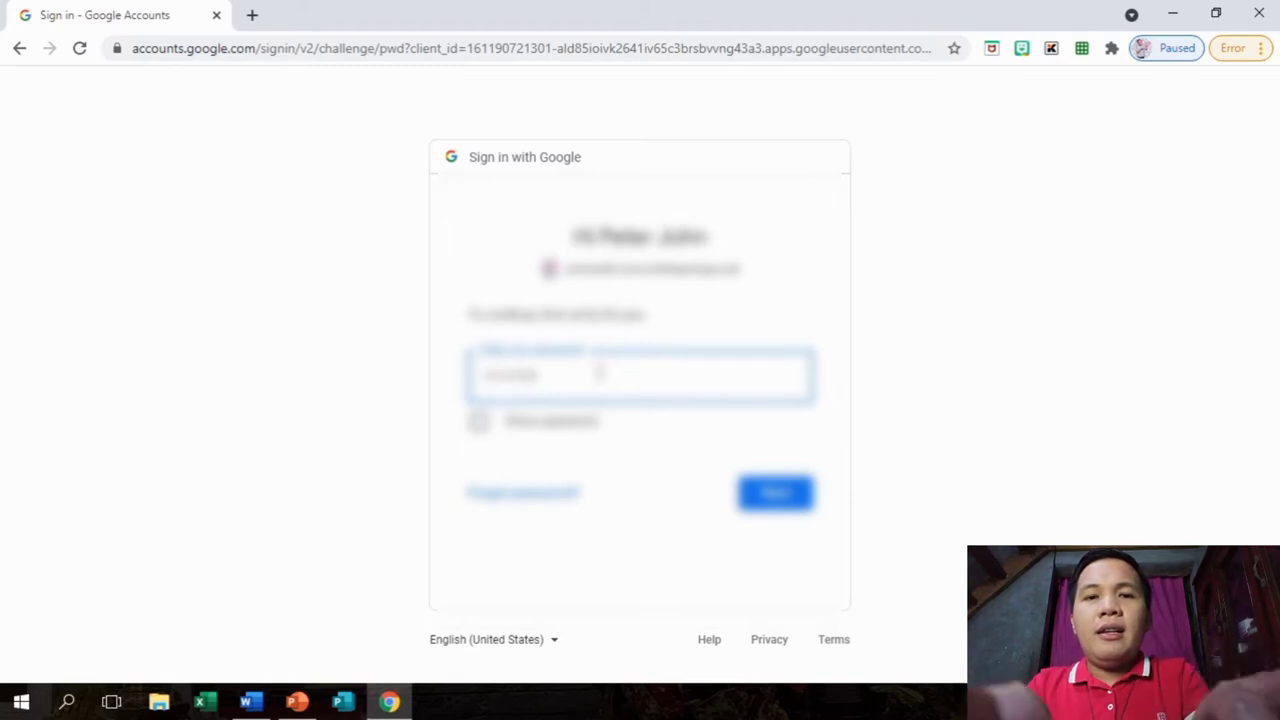
click(774, 508)
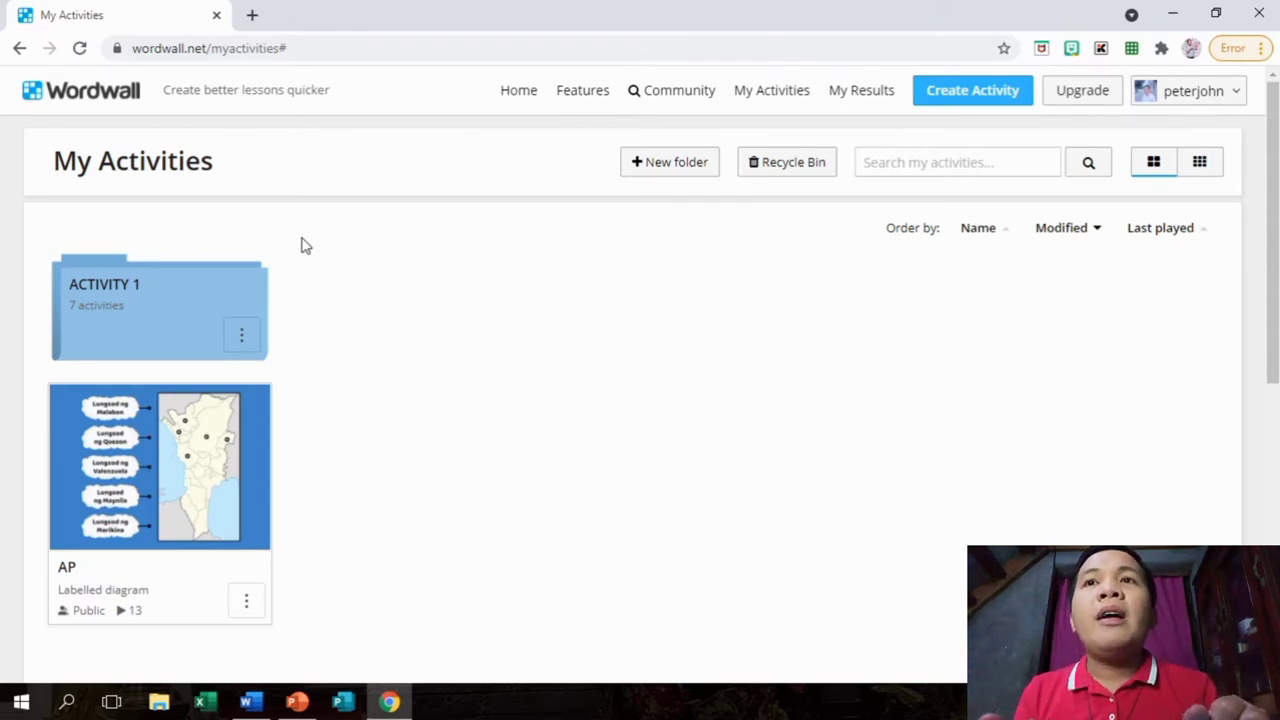
- Compare the account upgrade plans offered on the new-activity page and choose the monthly Pro upgrade
click(967, 100)
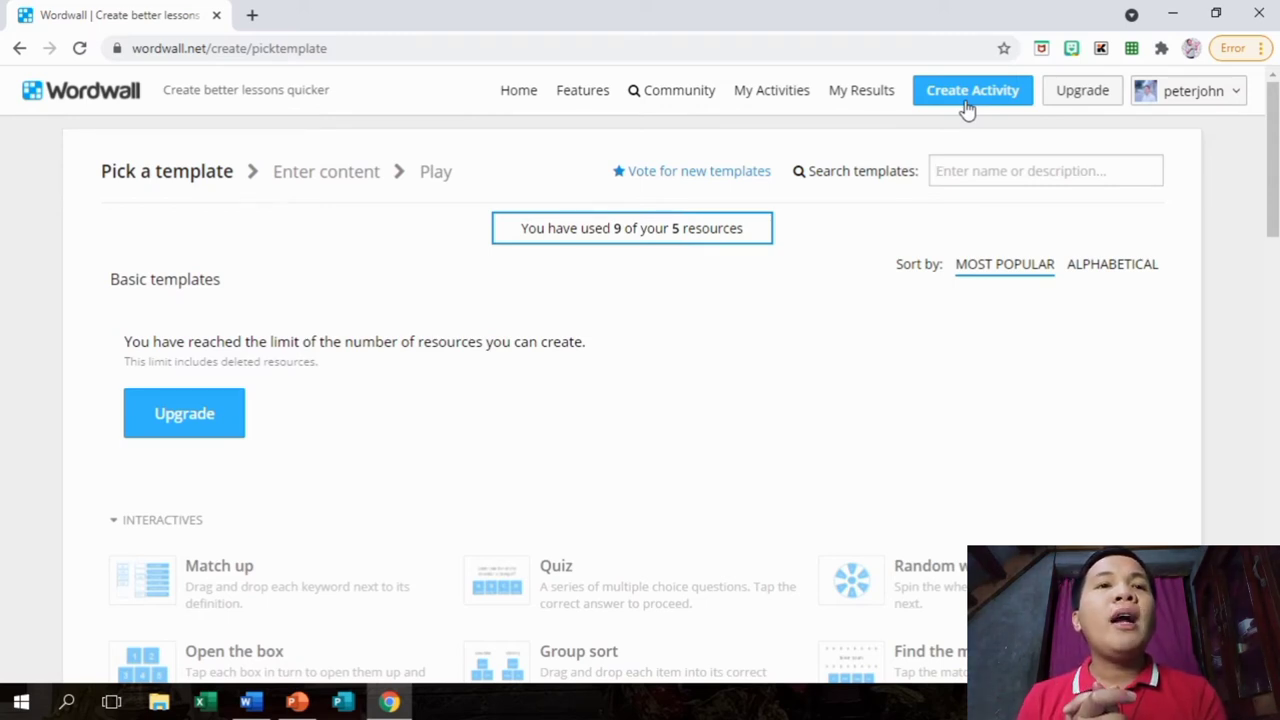
click(174, 429)
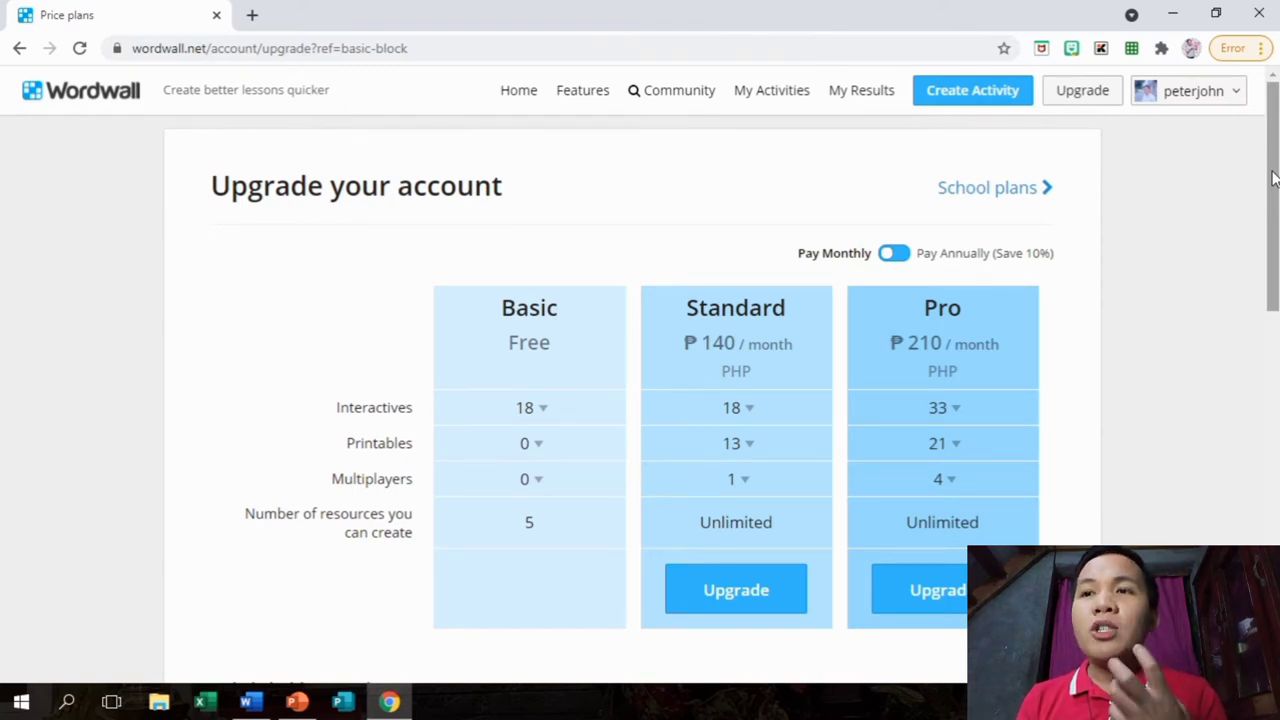
scroll(1274, 177, down, 2)
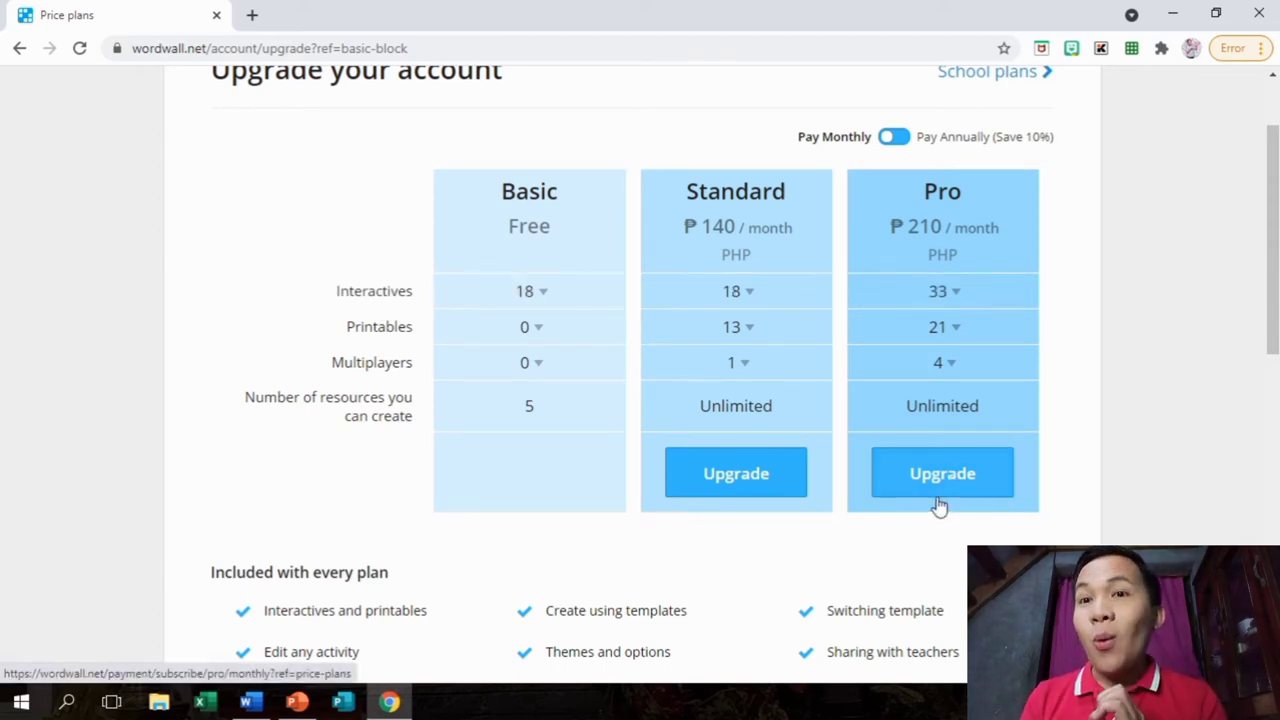
scroll(189, 209, up, 1)
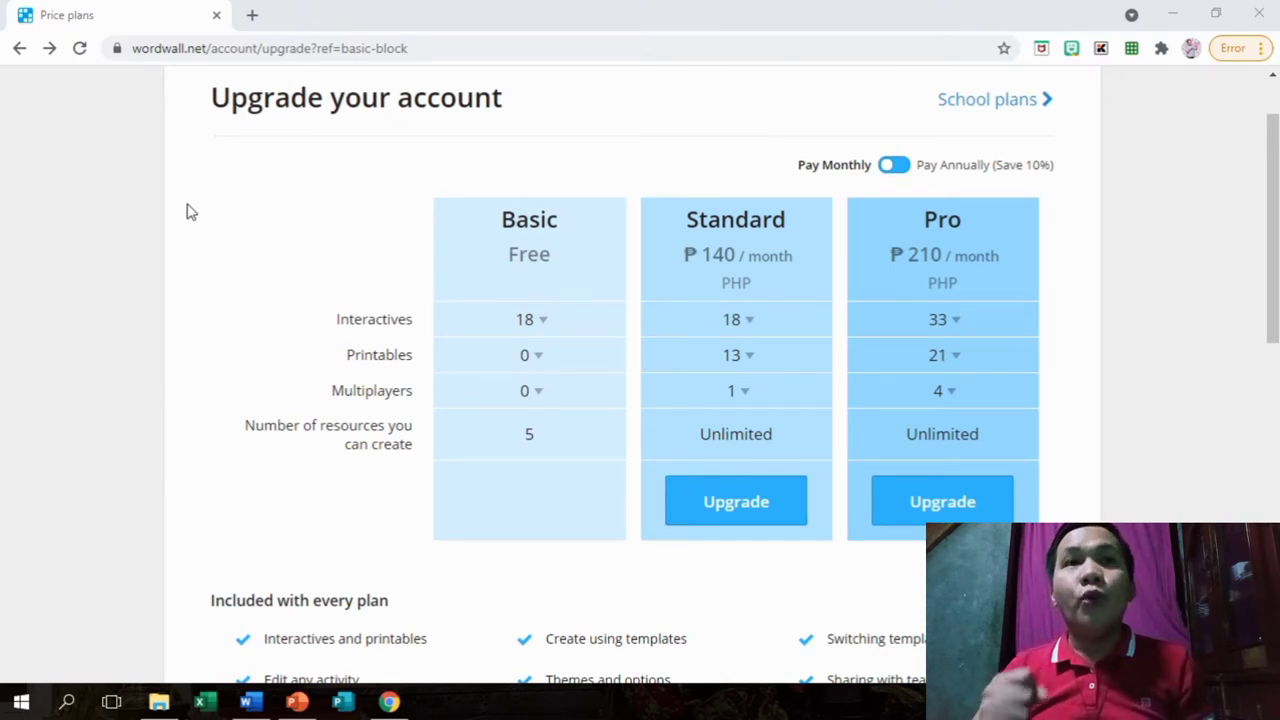
click(925, 502)
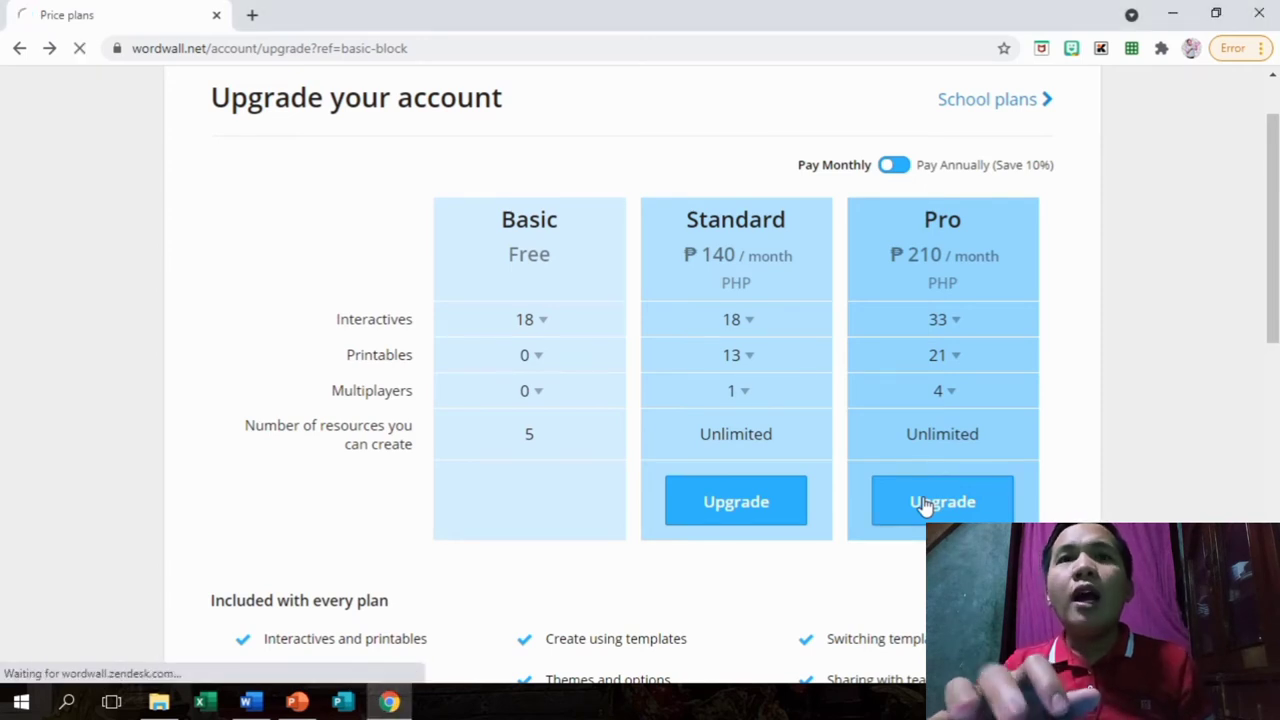
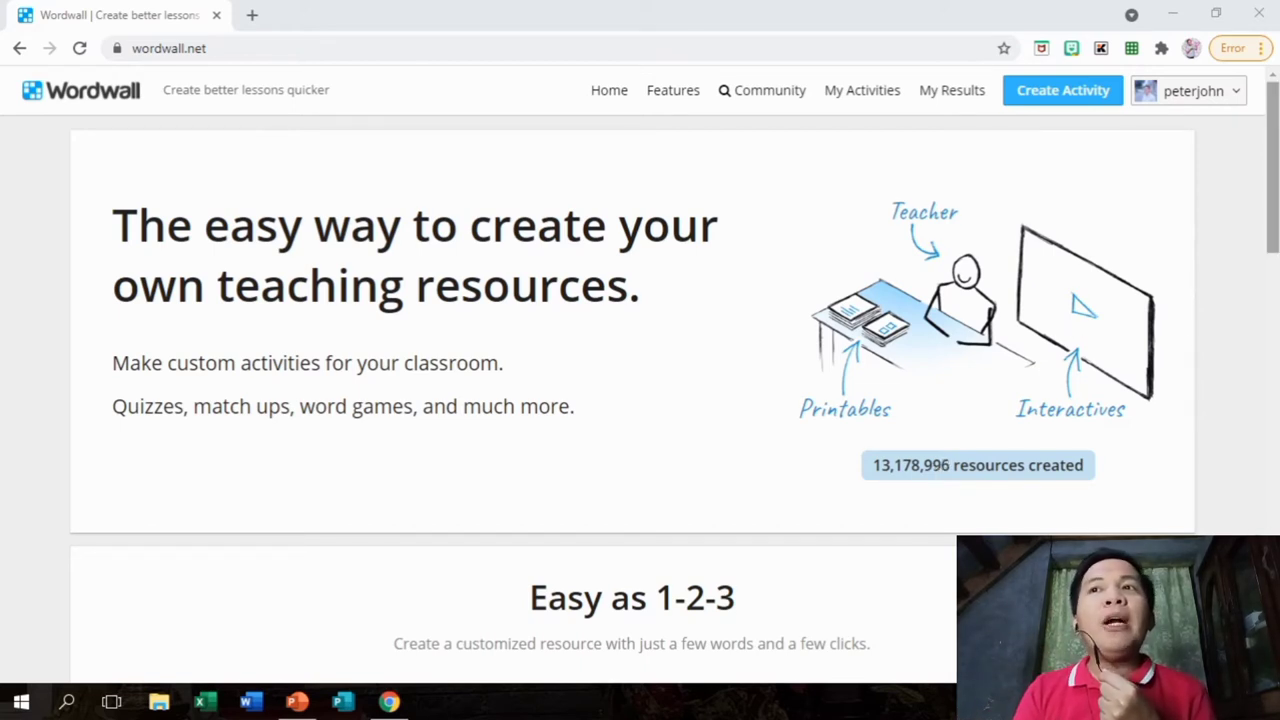
- Create a new activity using the Group sort template
scroll(640, 370, down, 3)
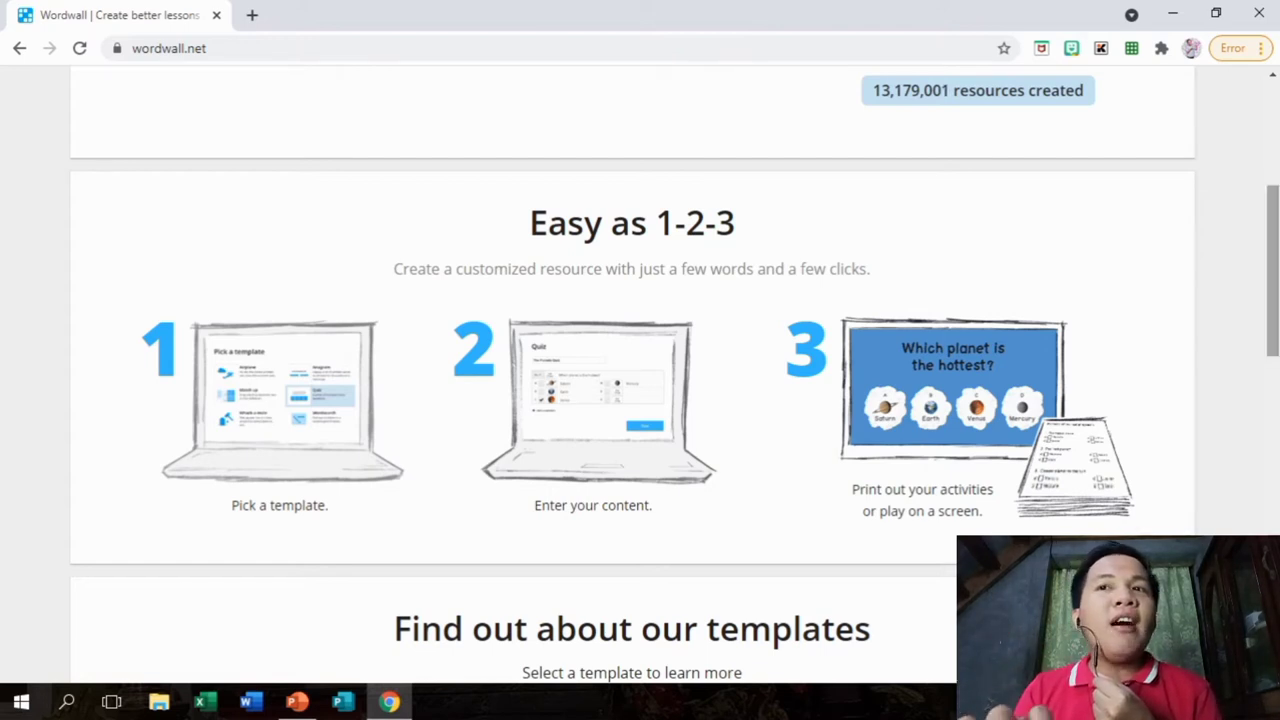
scroll(640, 375, up, 5)
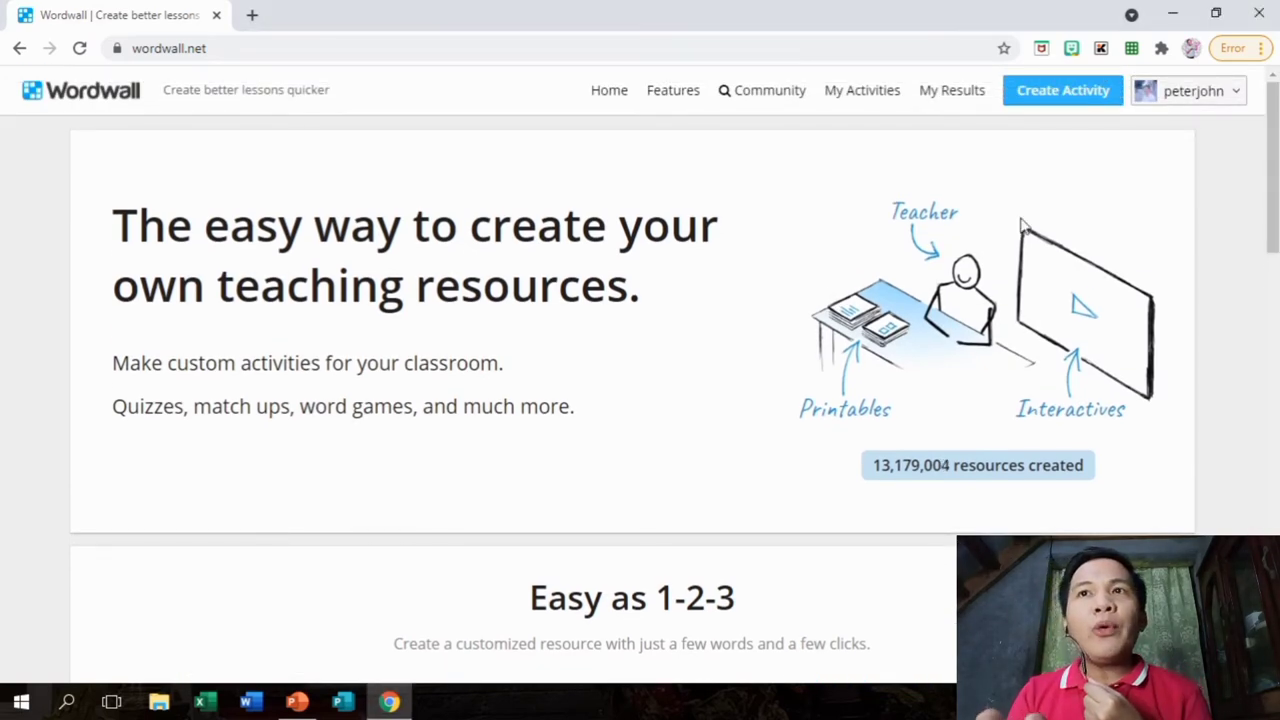
click(1047, 95)
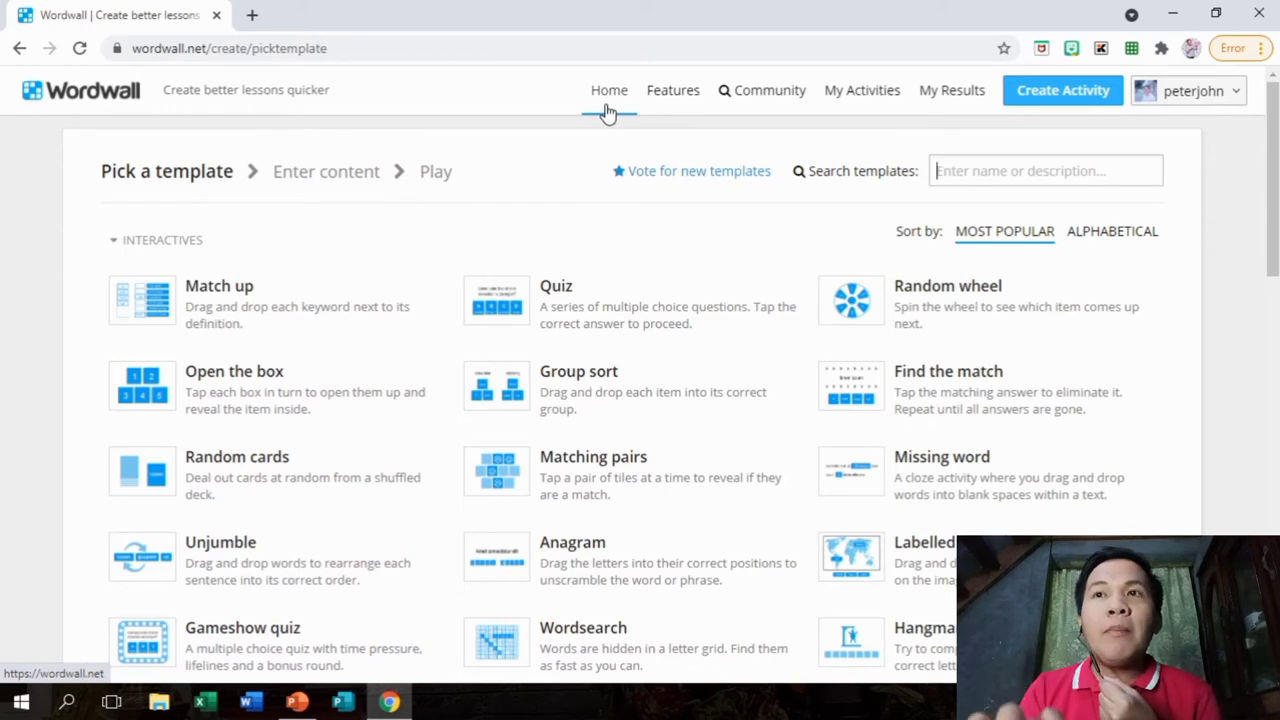
scroll(640, 370, down, 2)
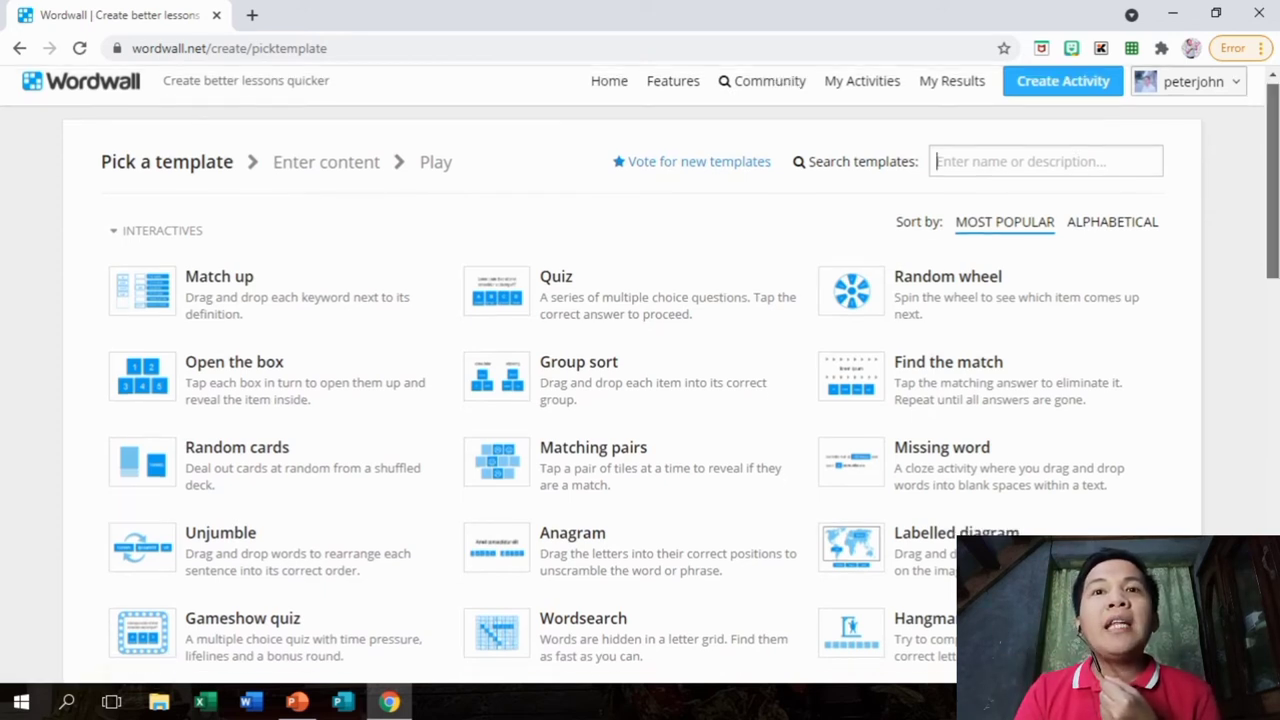
scroll(640, 370, down, 1)
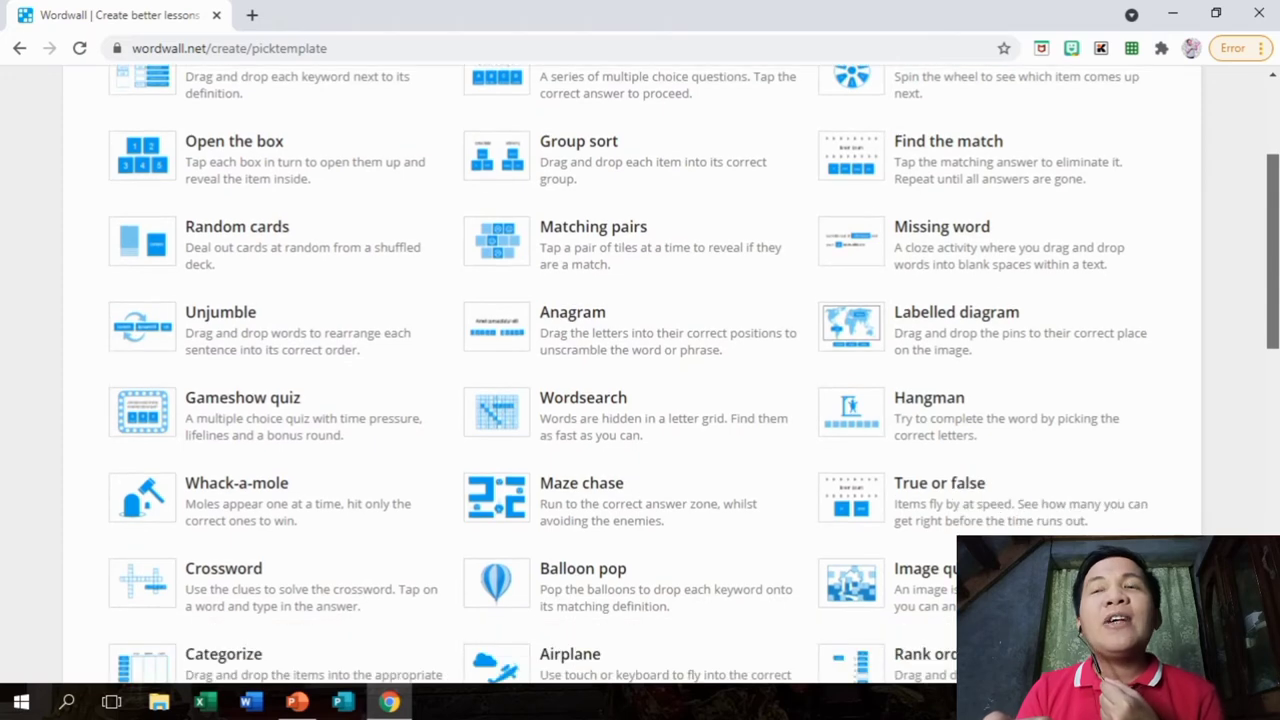
scroll(640, 370, up, 2)
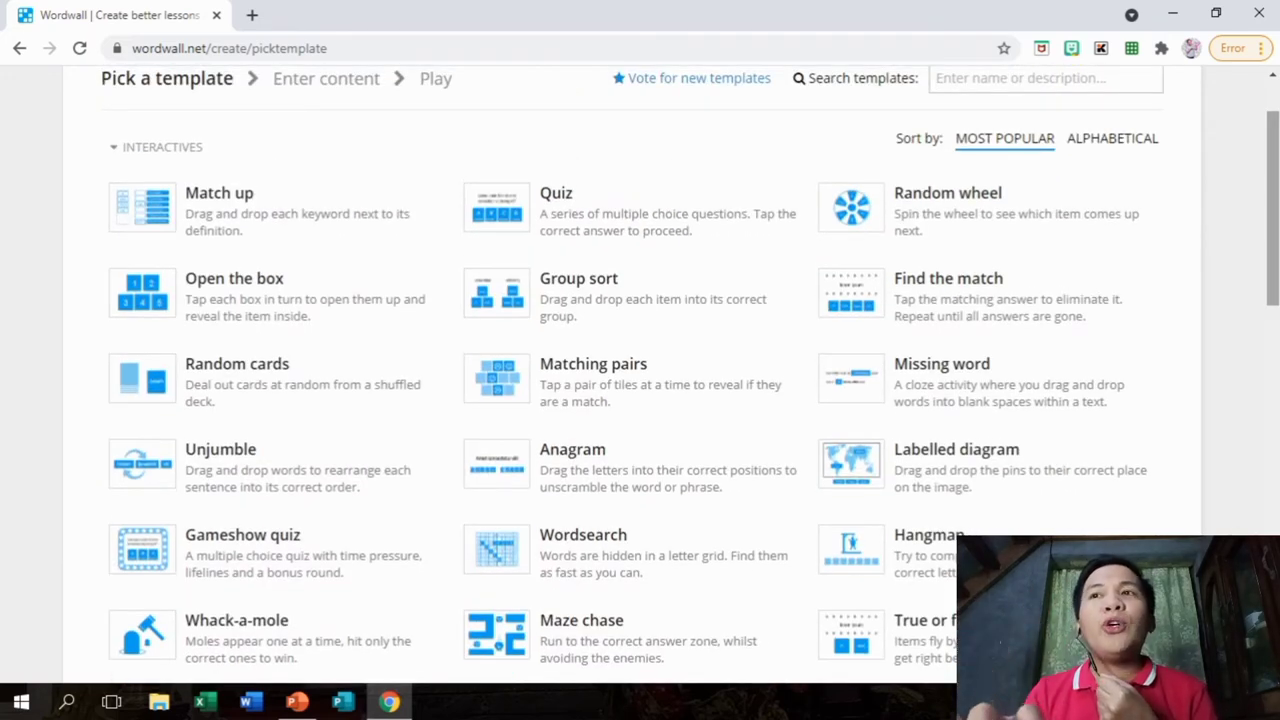
drag(1275, 228, 1275, 207)
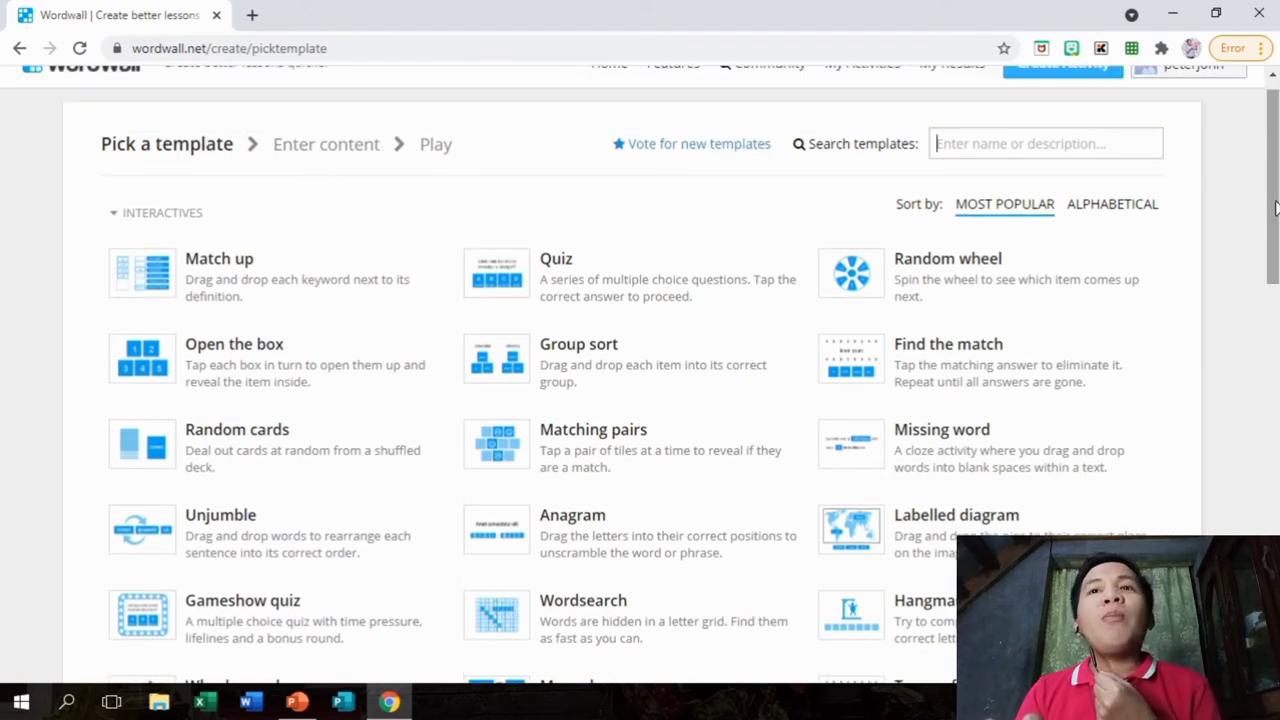
drag(1275, 207, 1276, 228)
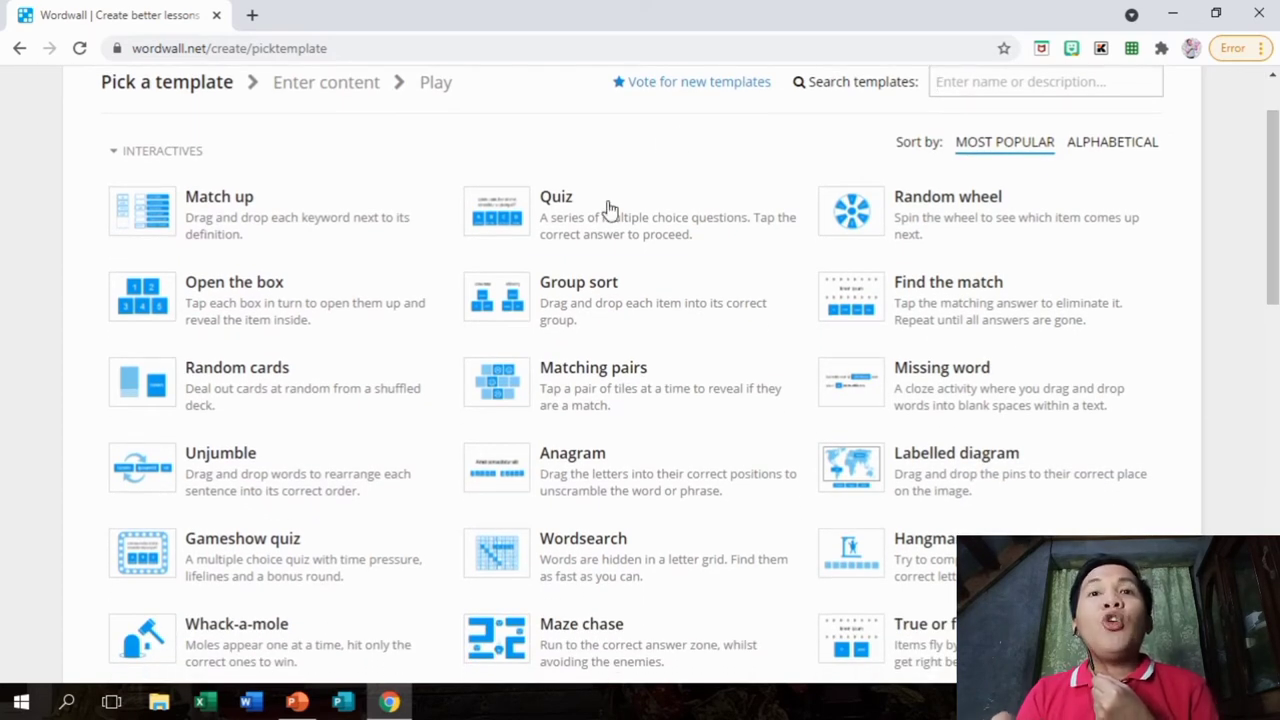
double_click(550, 303)
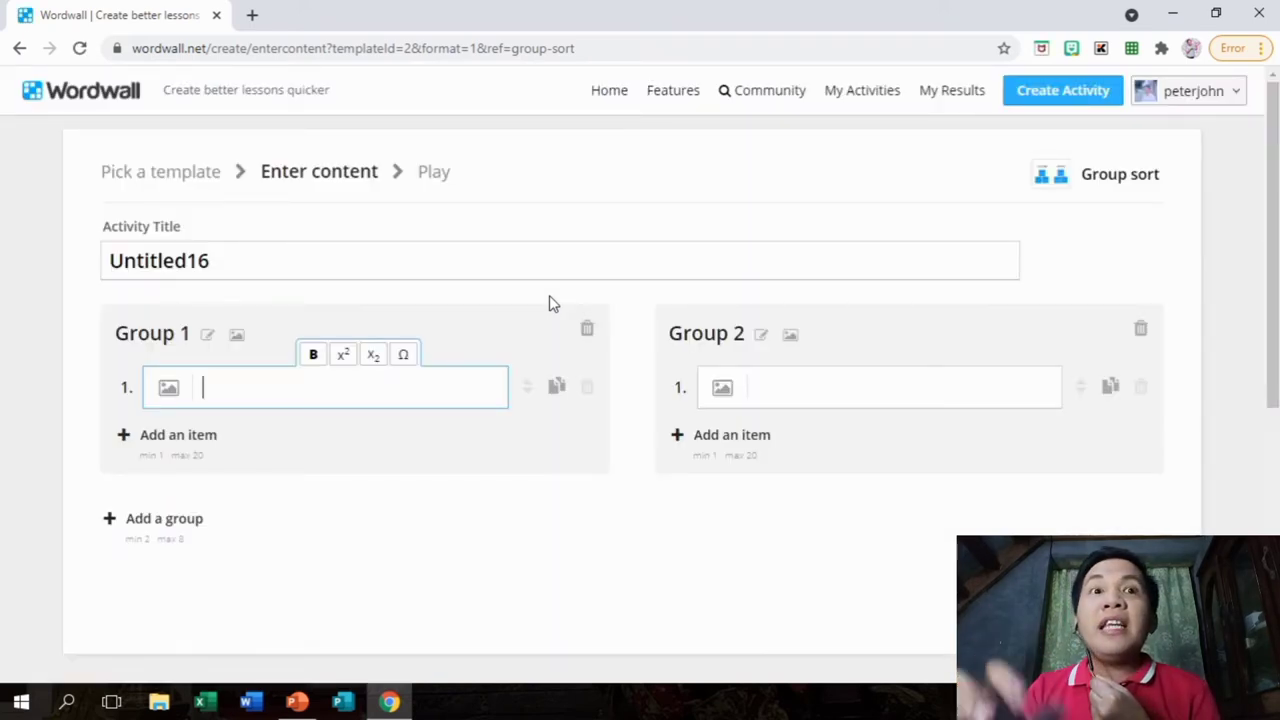
- Title the activity "ODD and EVEN NUMBERS"
click(247, 266)
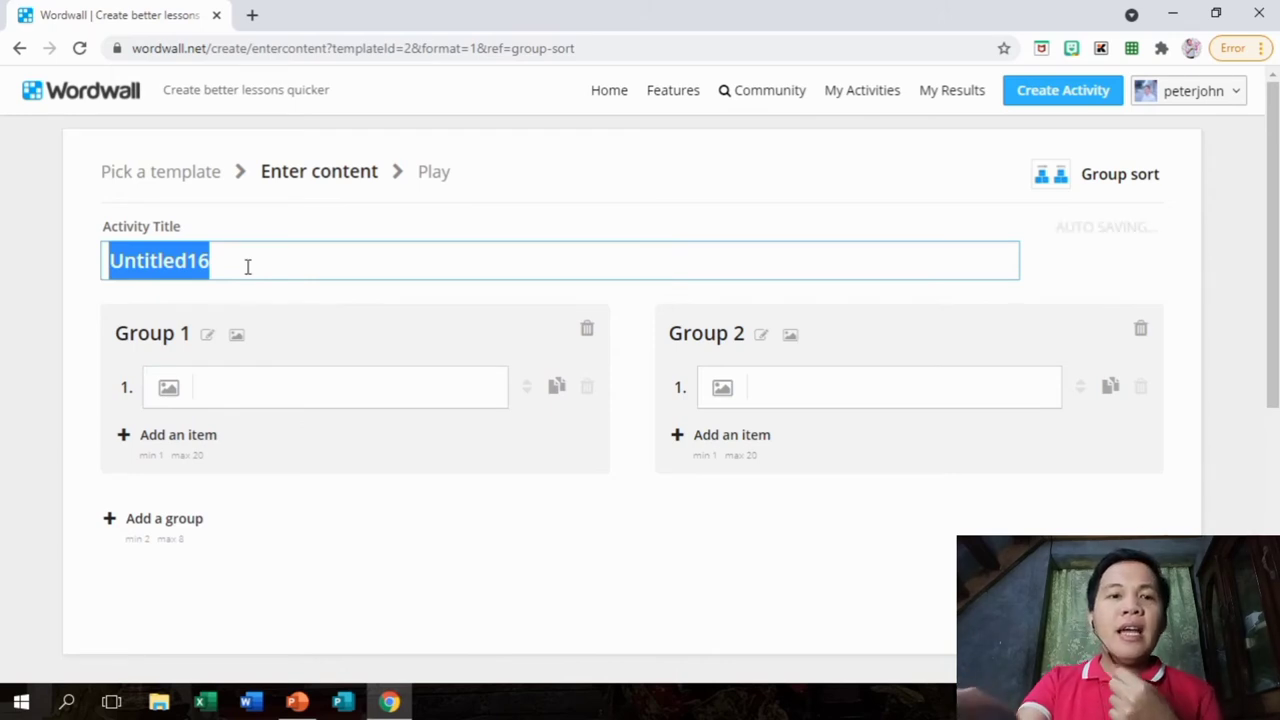
text(ODD )
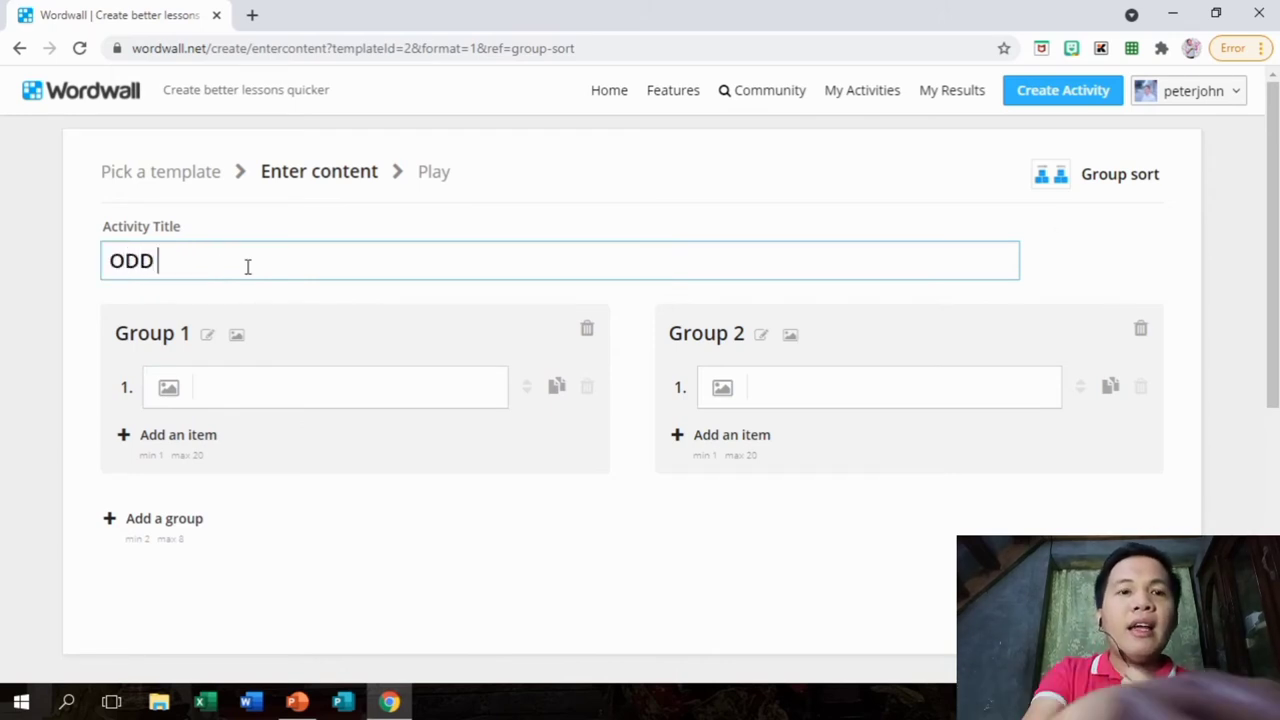
text(and E)
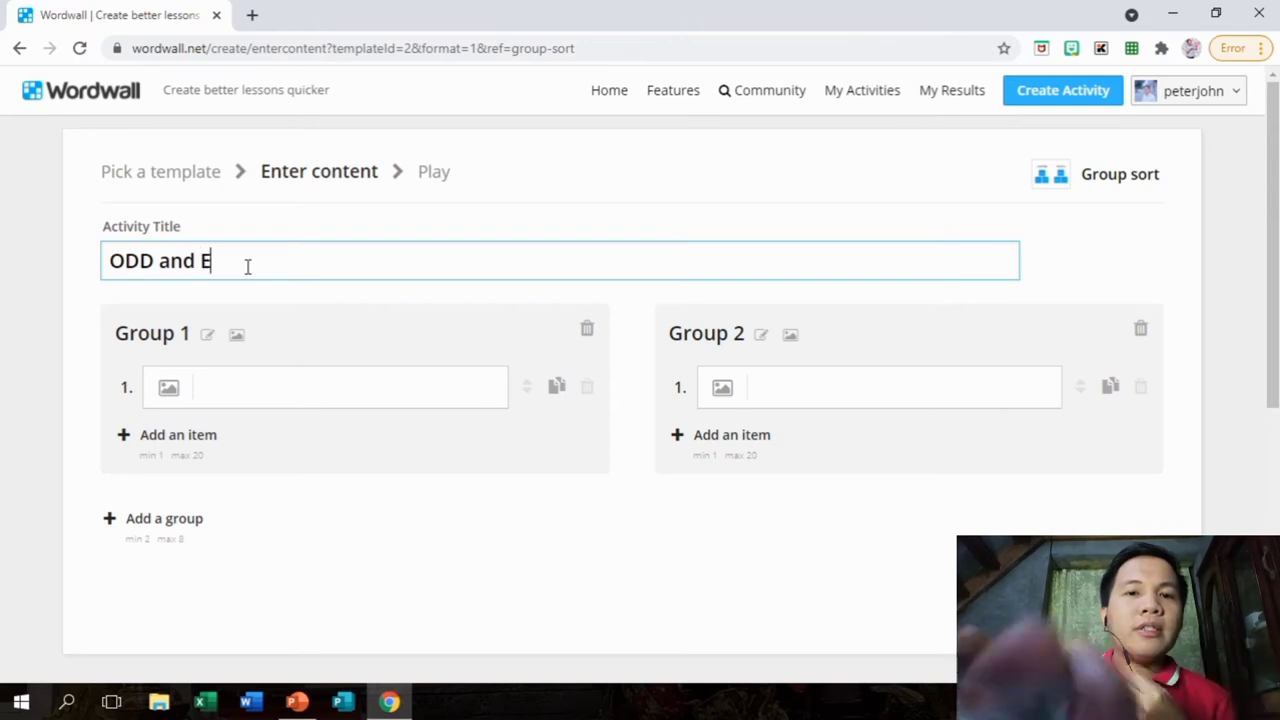
text(VEN NUMBE)
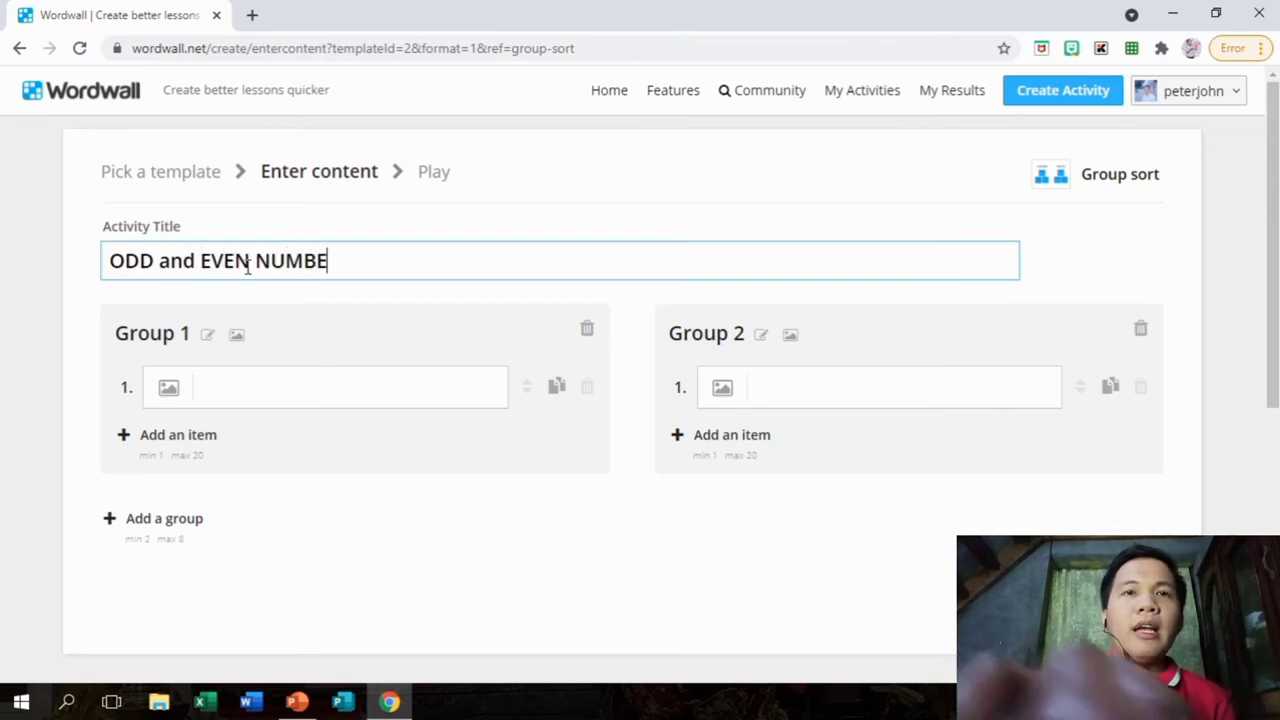
text(RS)
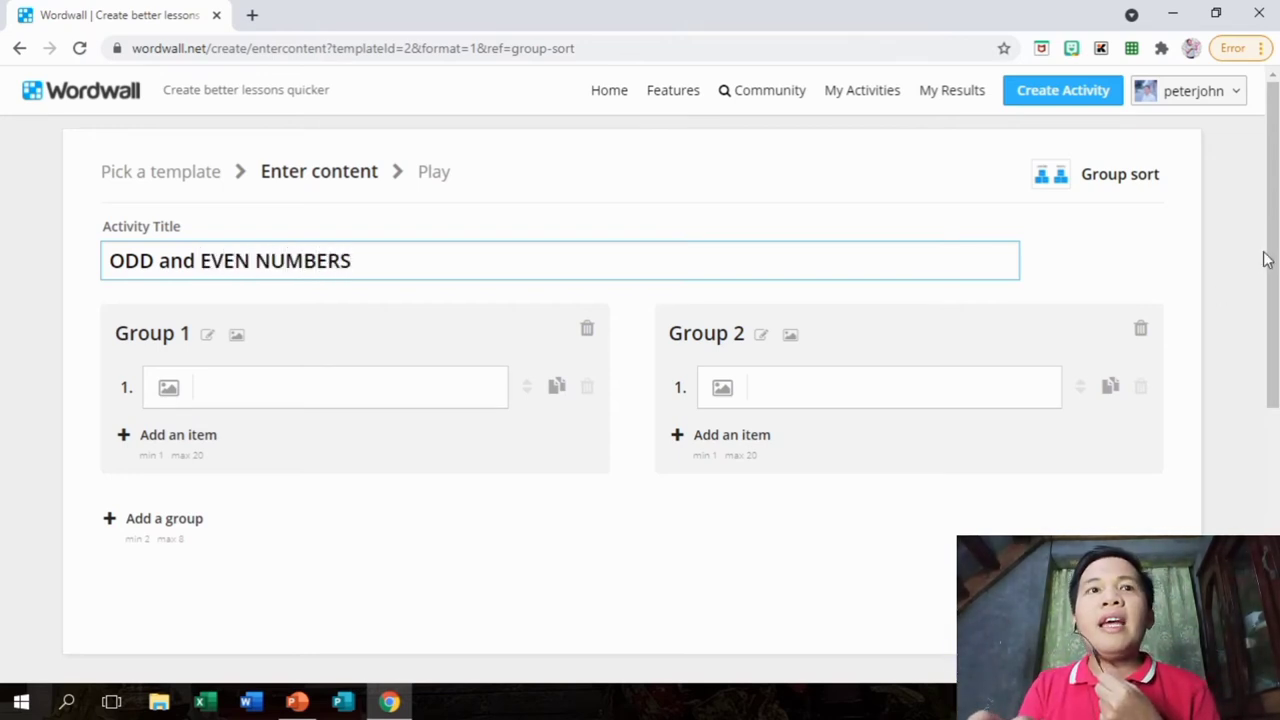
- Fill Group 1 with five items: 215, 287, 601, 373 and 119
click(229, 388)
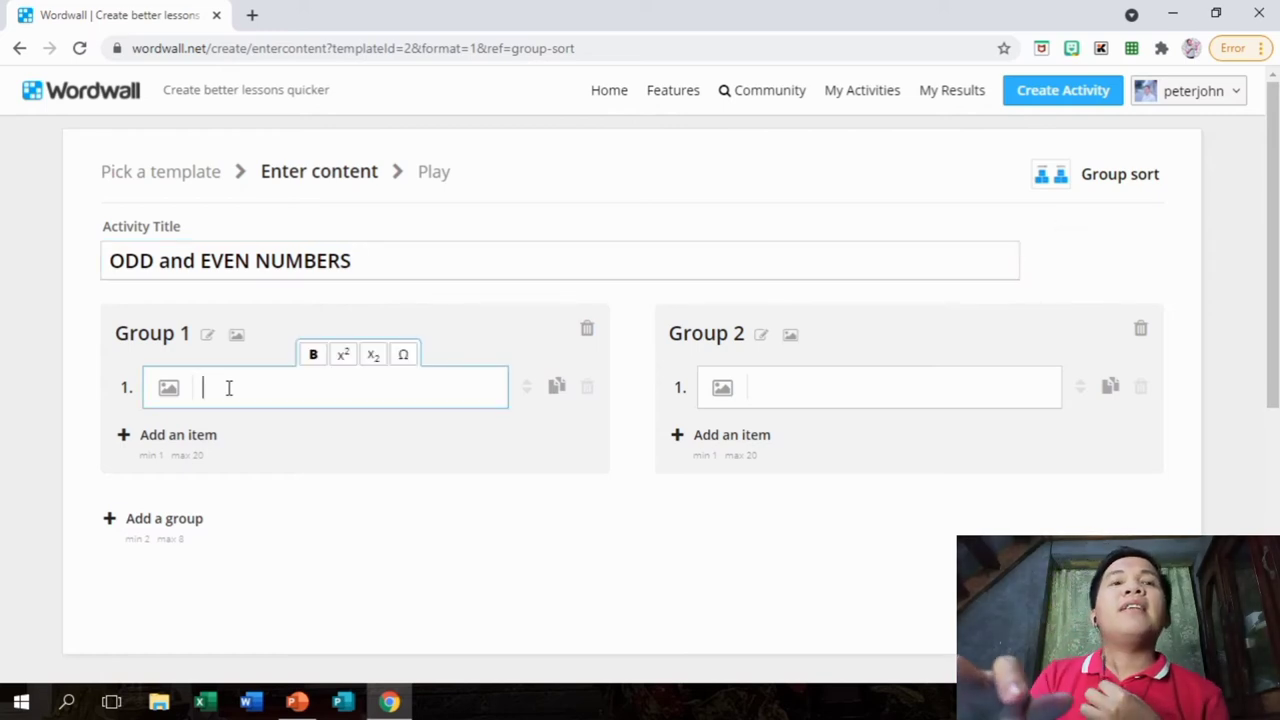
text(215)
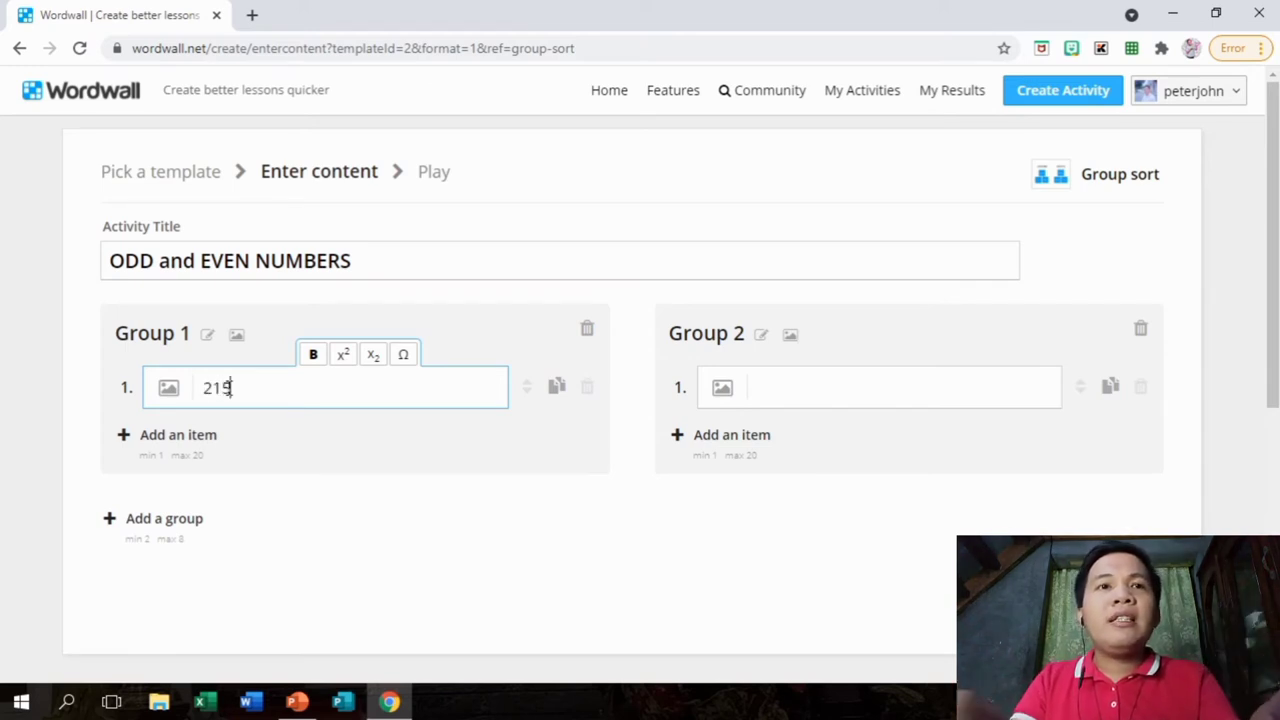
click(178, 435)
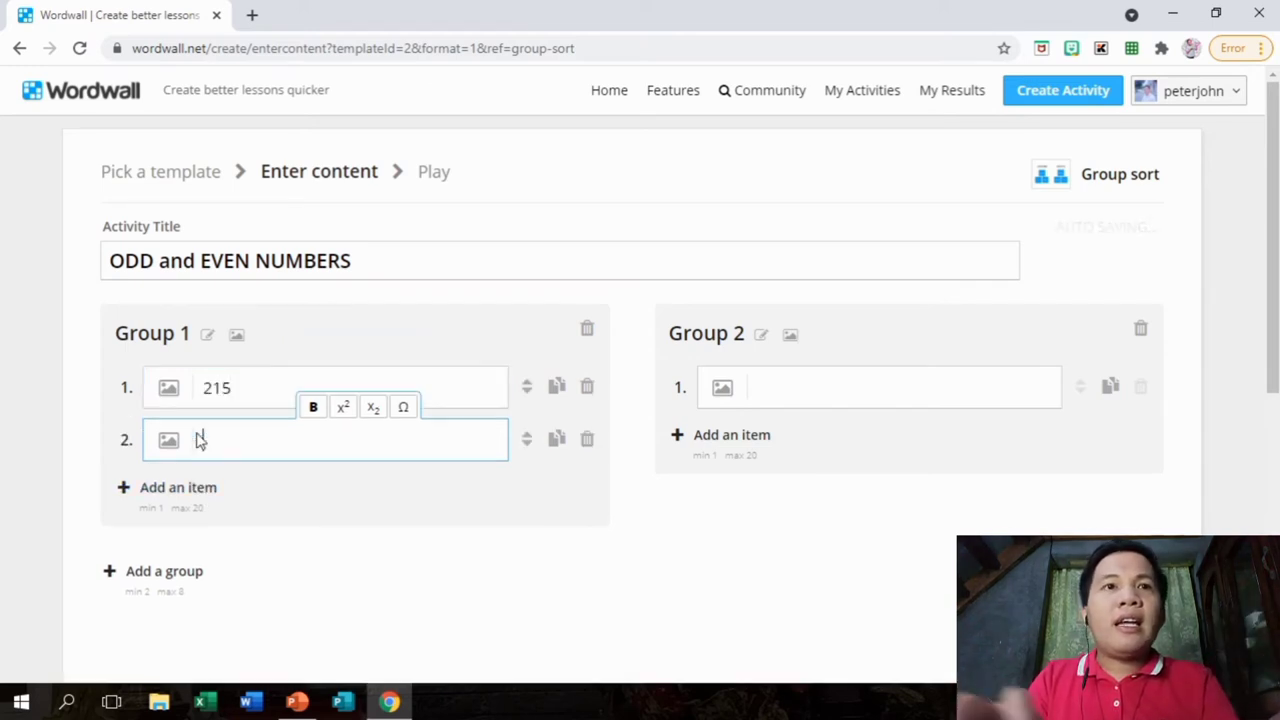
text(2)
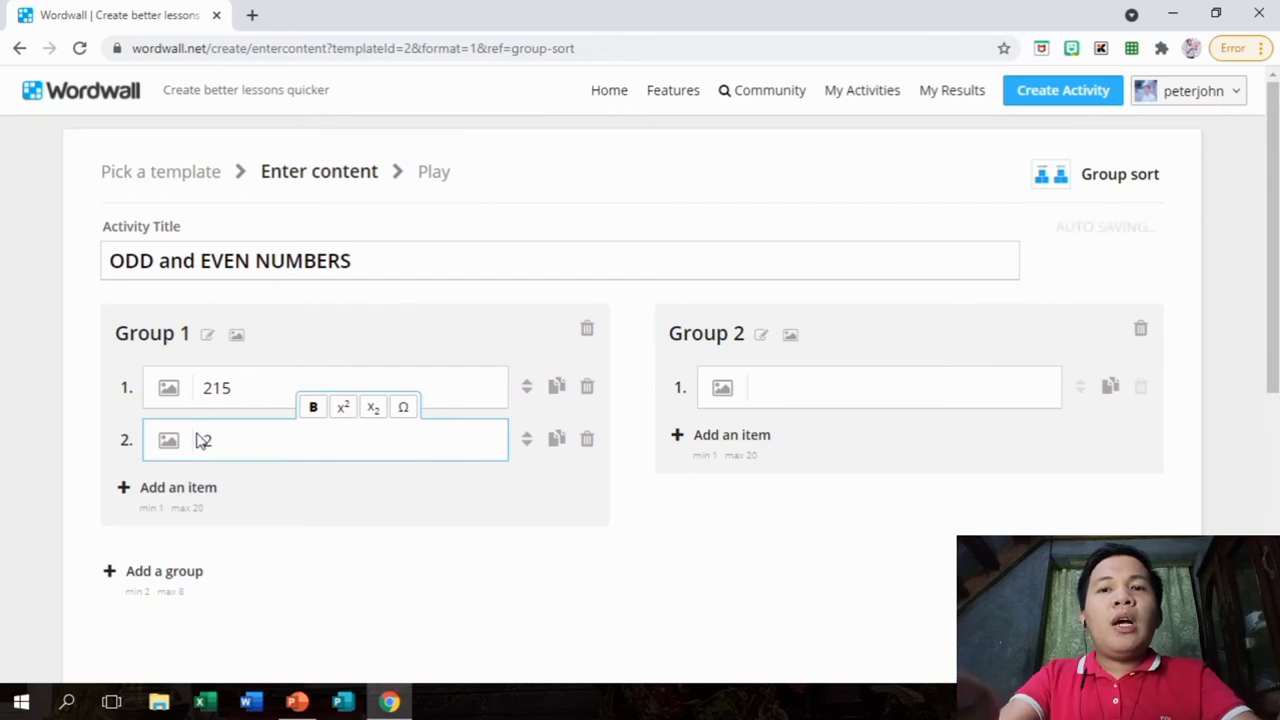
text(87)
key(Return)
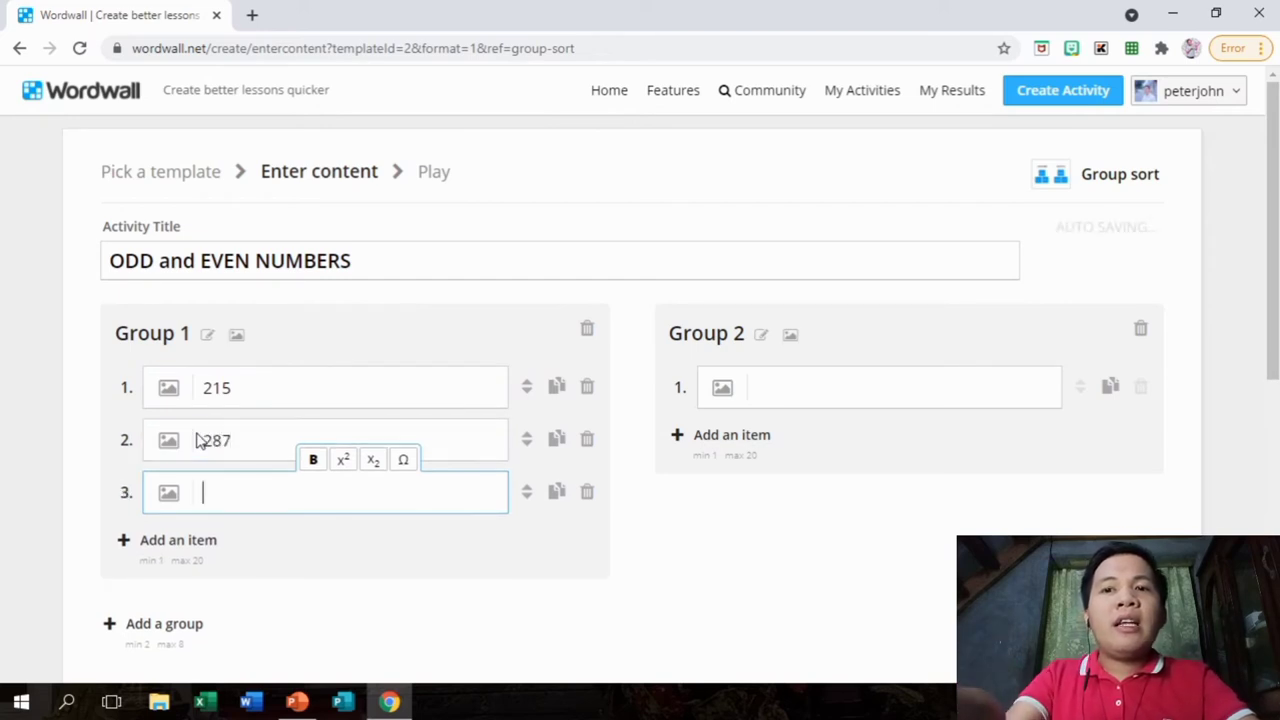
text(601)
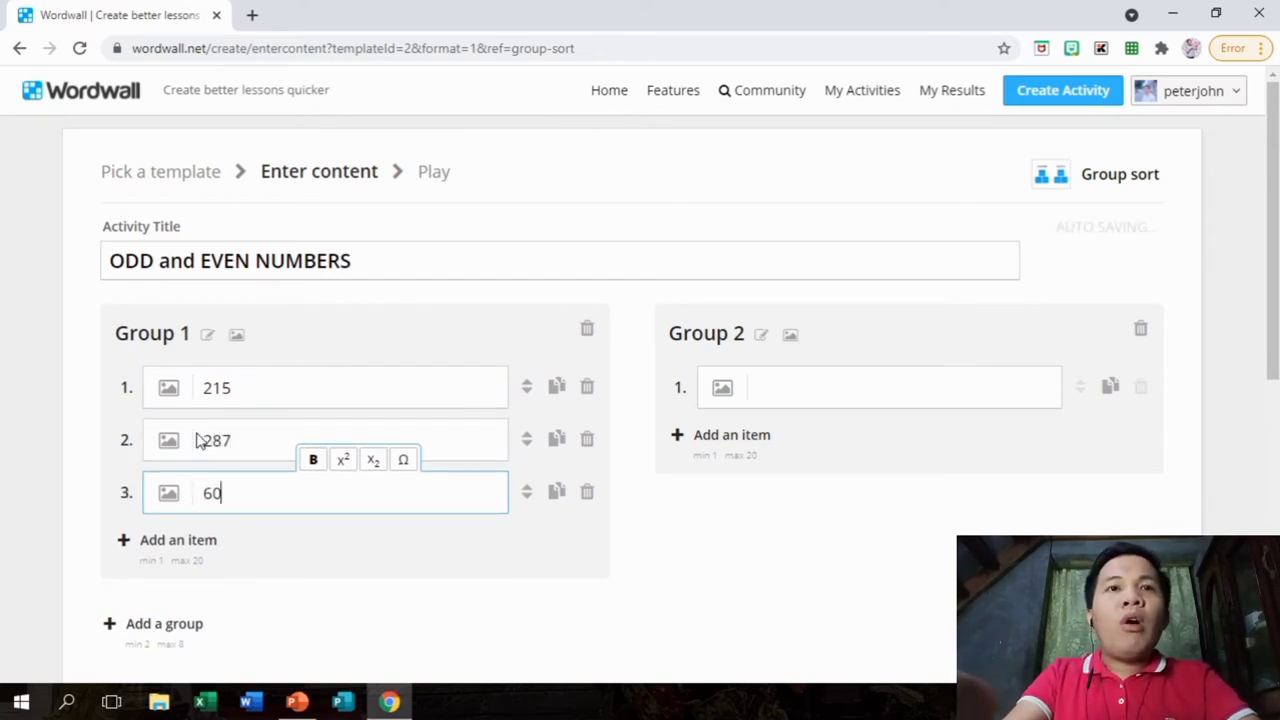
key(Return)
text(3)
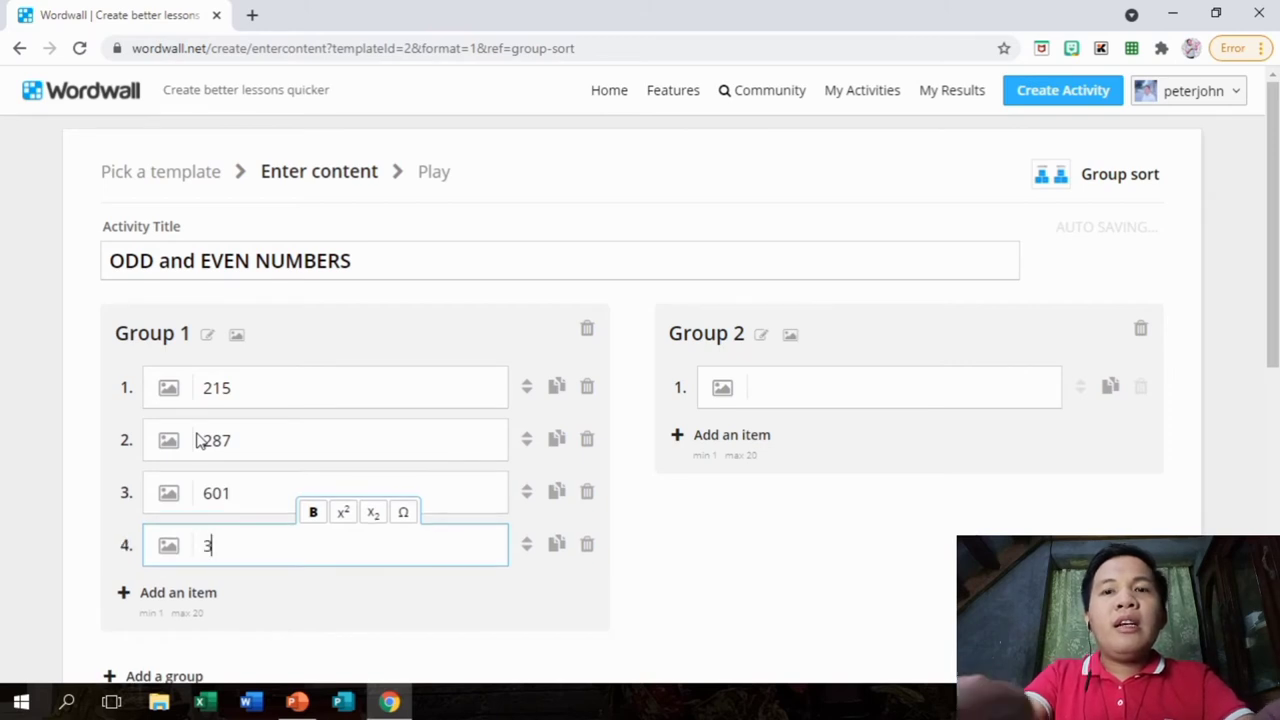
text(73)
key(Return)
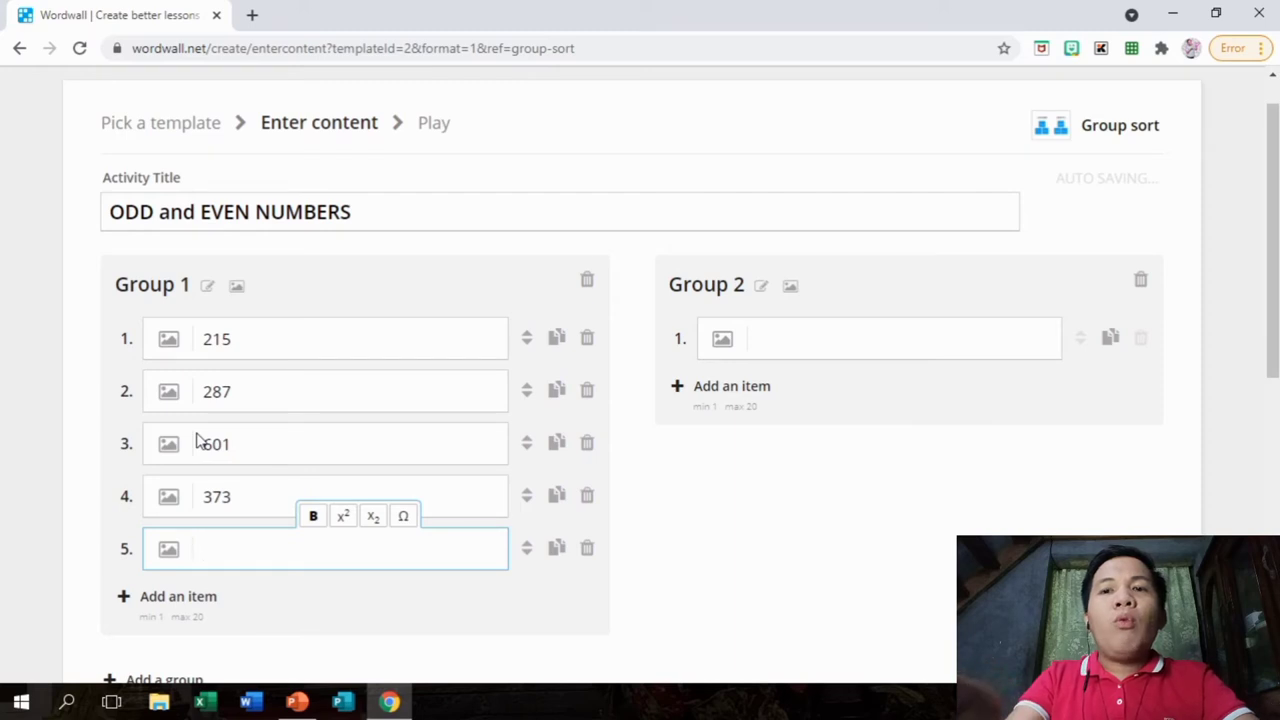
text(119)
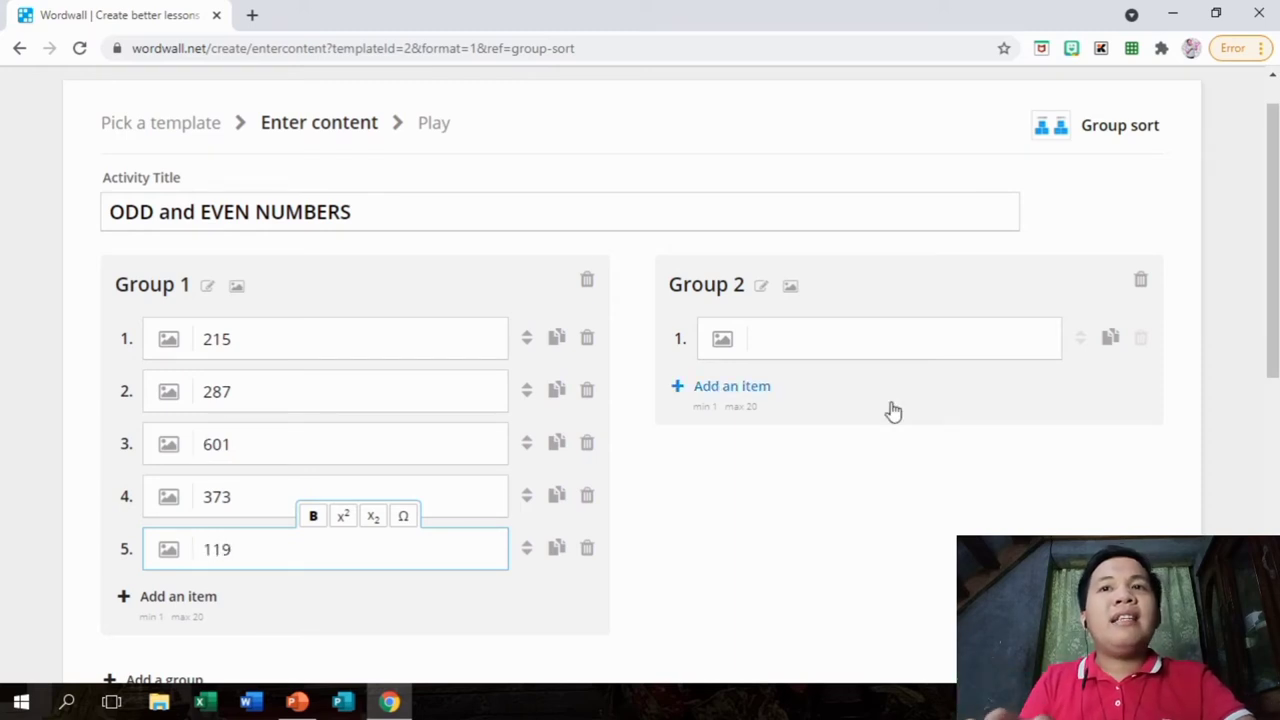
- Fill Group 2 with five items: 450, 98, 474, 906 and 888
click(866, 331)
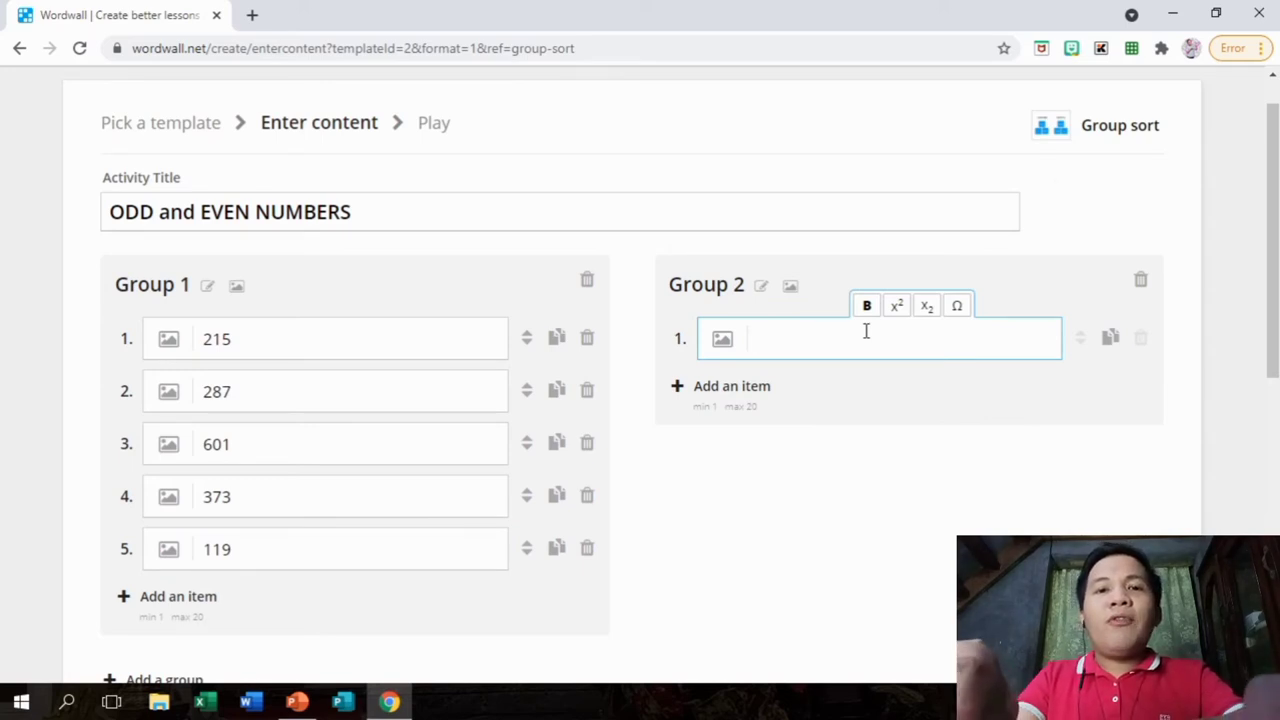
text(450)
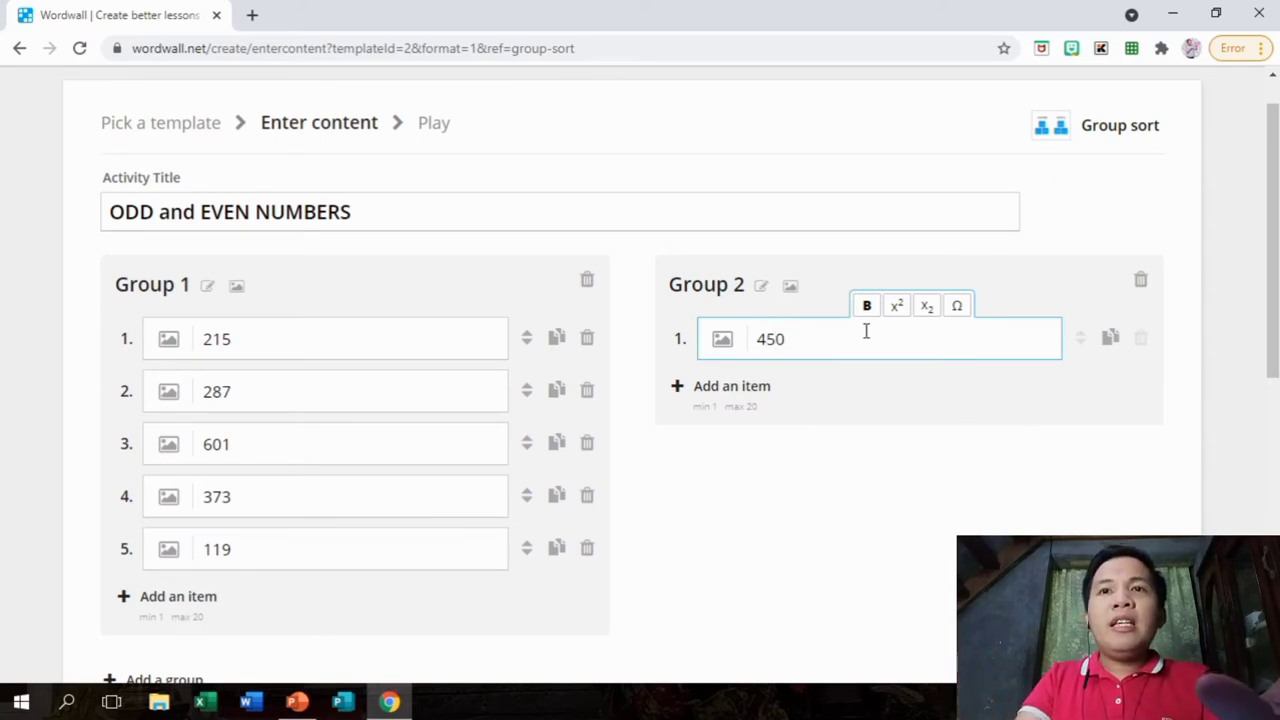
key(Return)
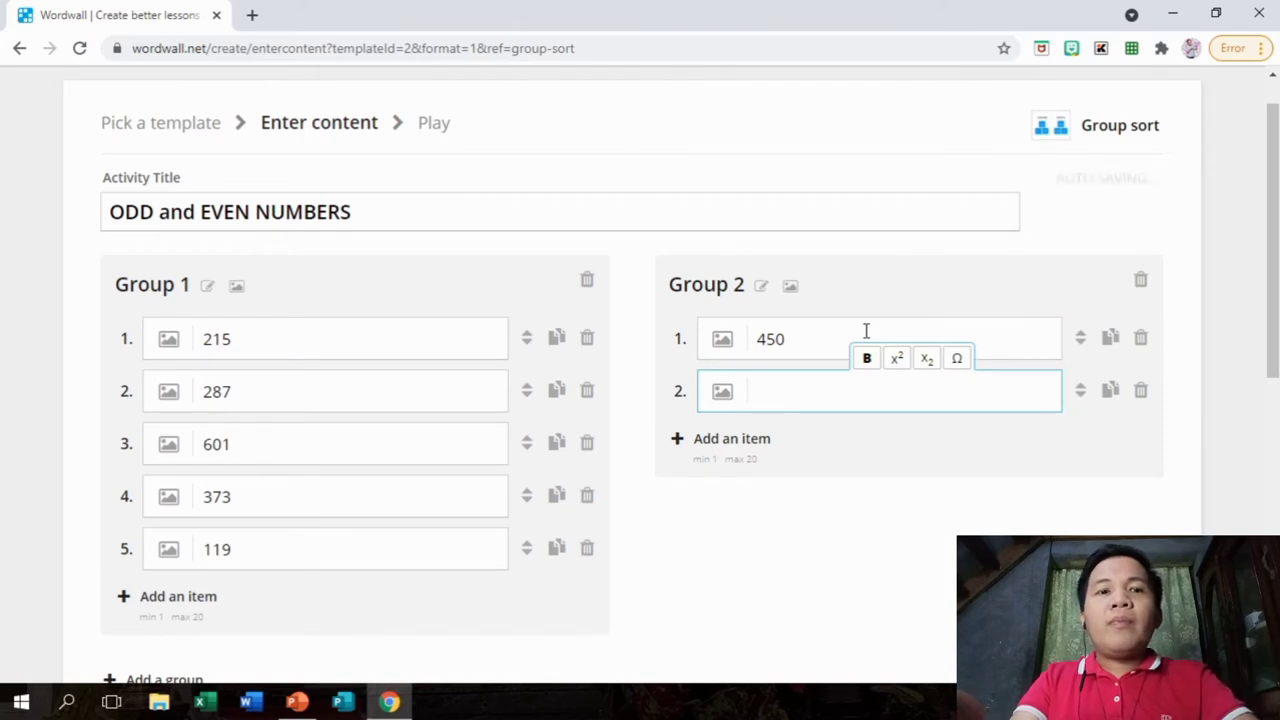
text(98)
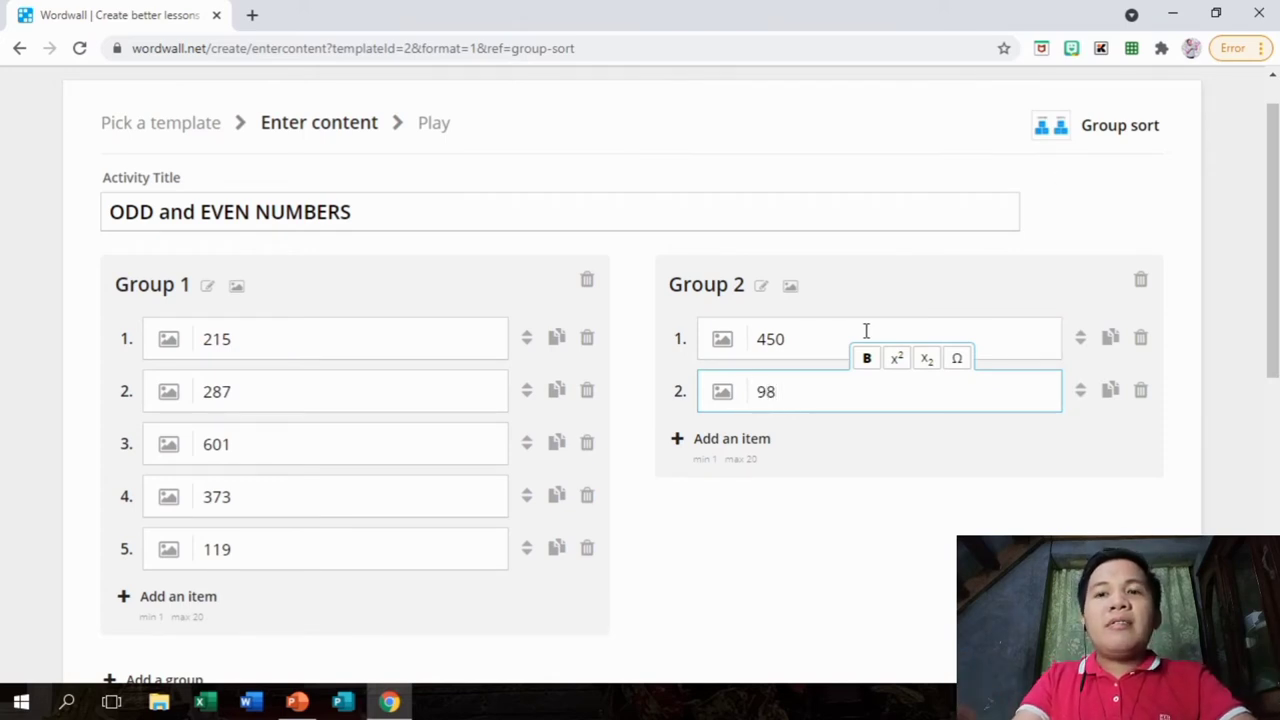
key(Return)
text(474)
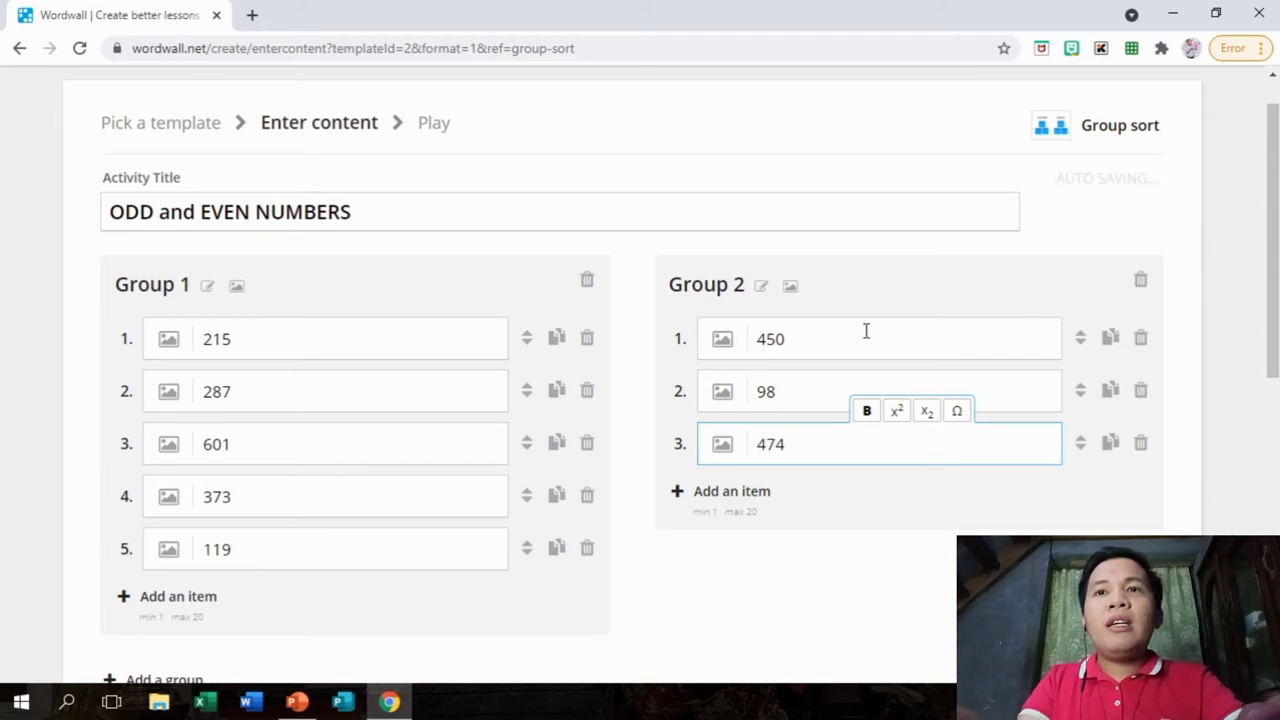
key(Return)
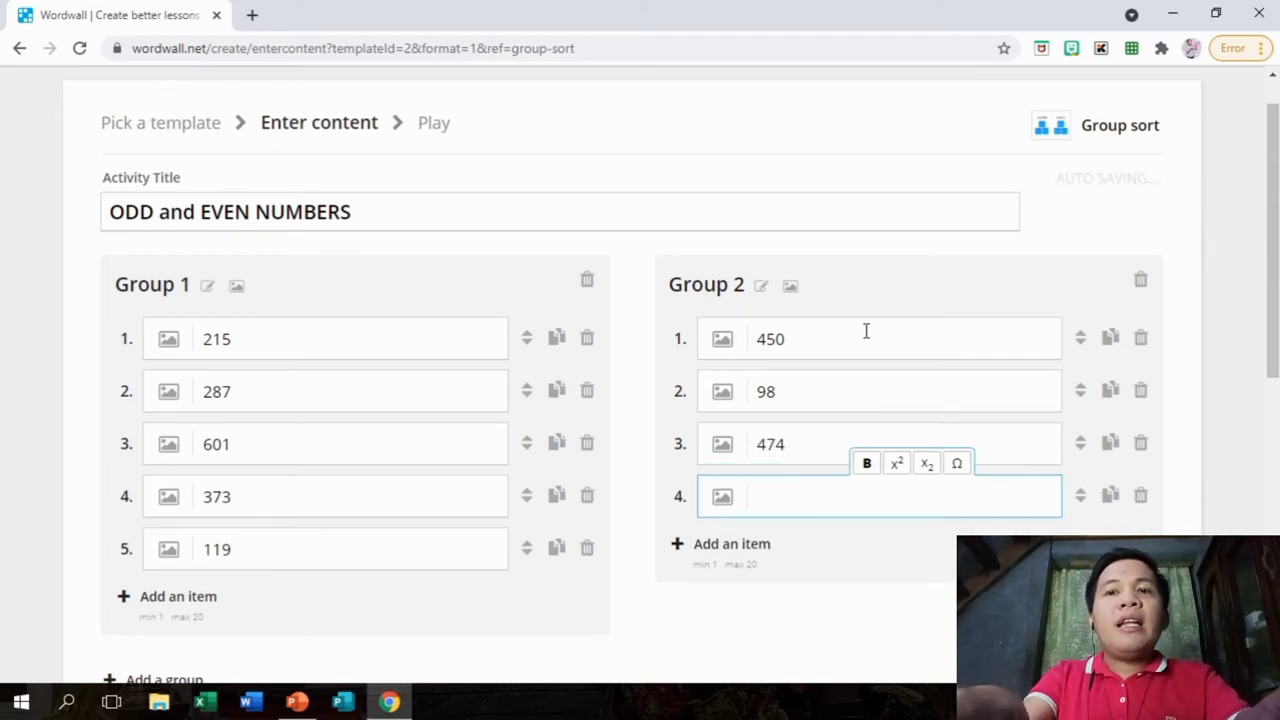
text(906)
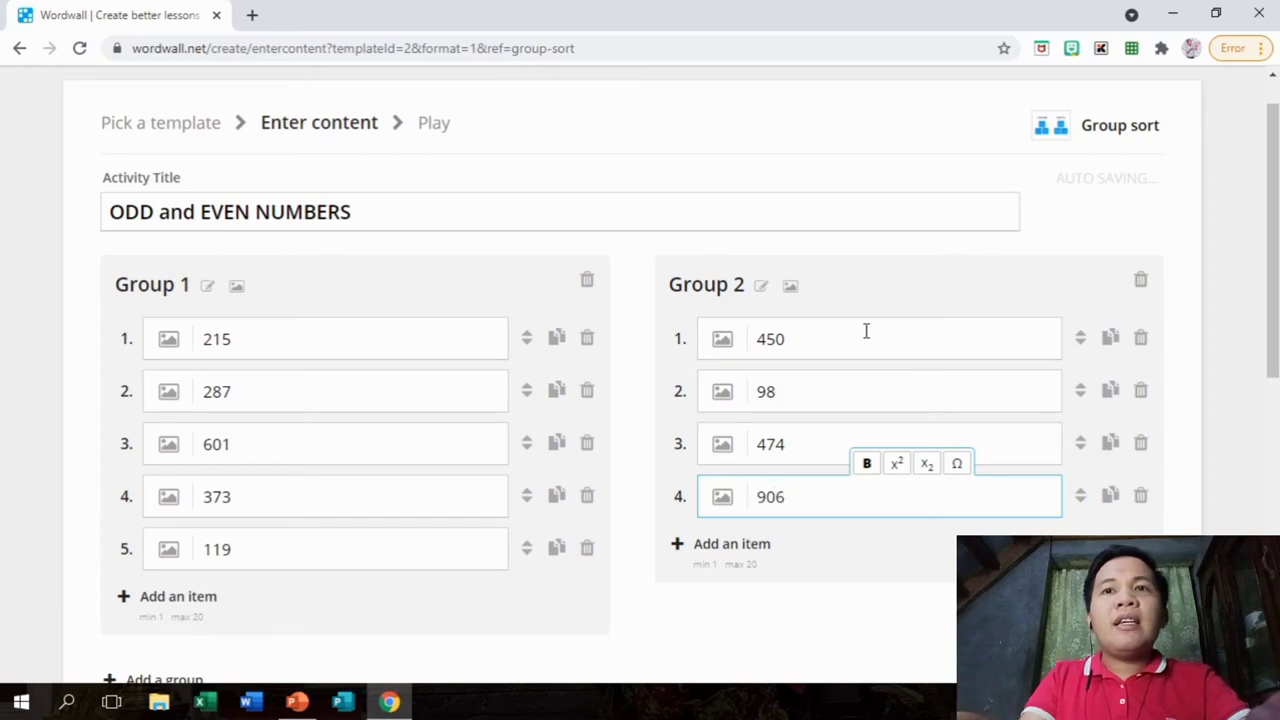
key(Return)
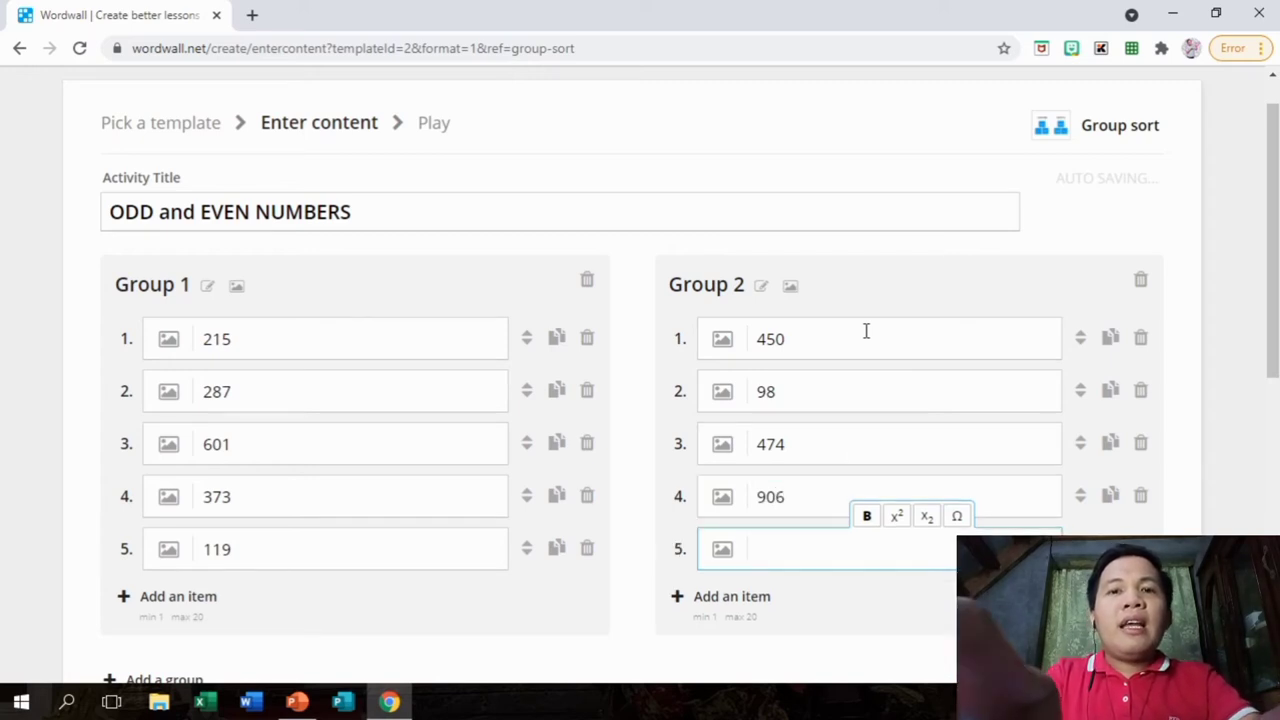
text(888)
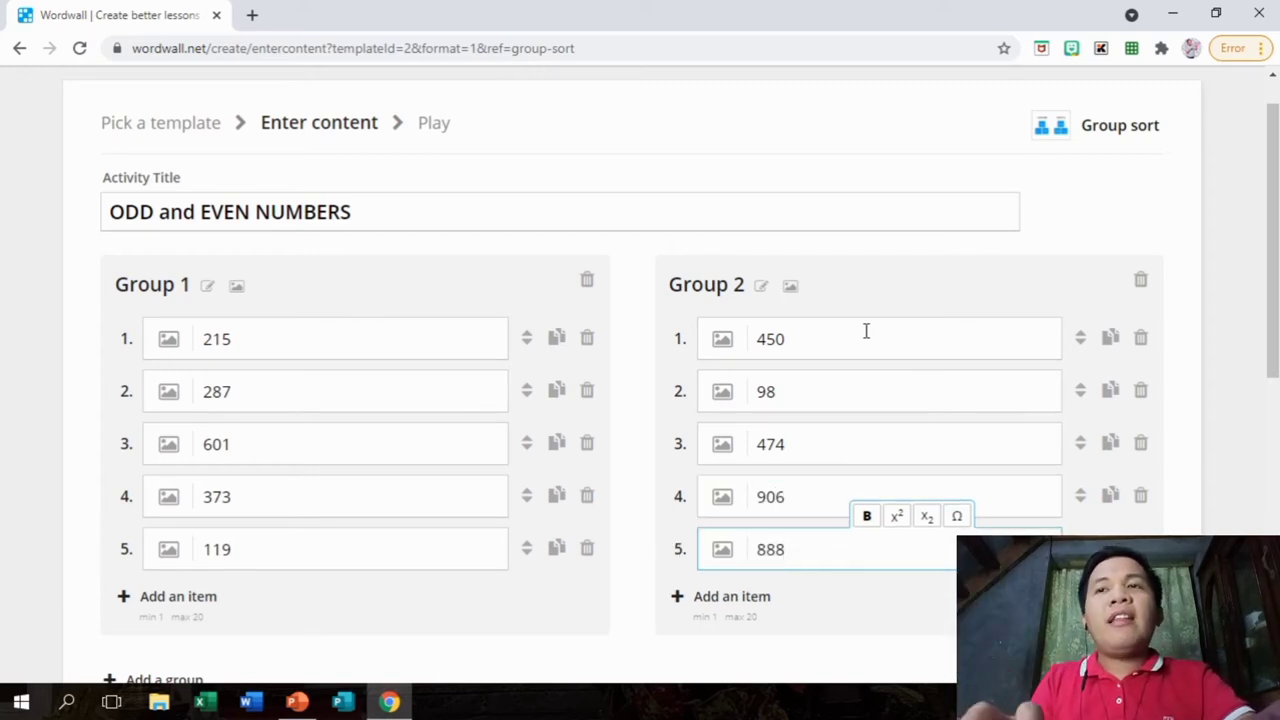
drag(1276, 267, 1274, 389)
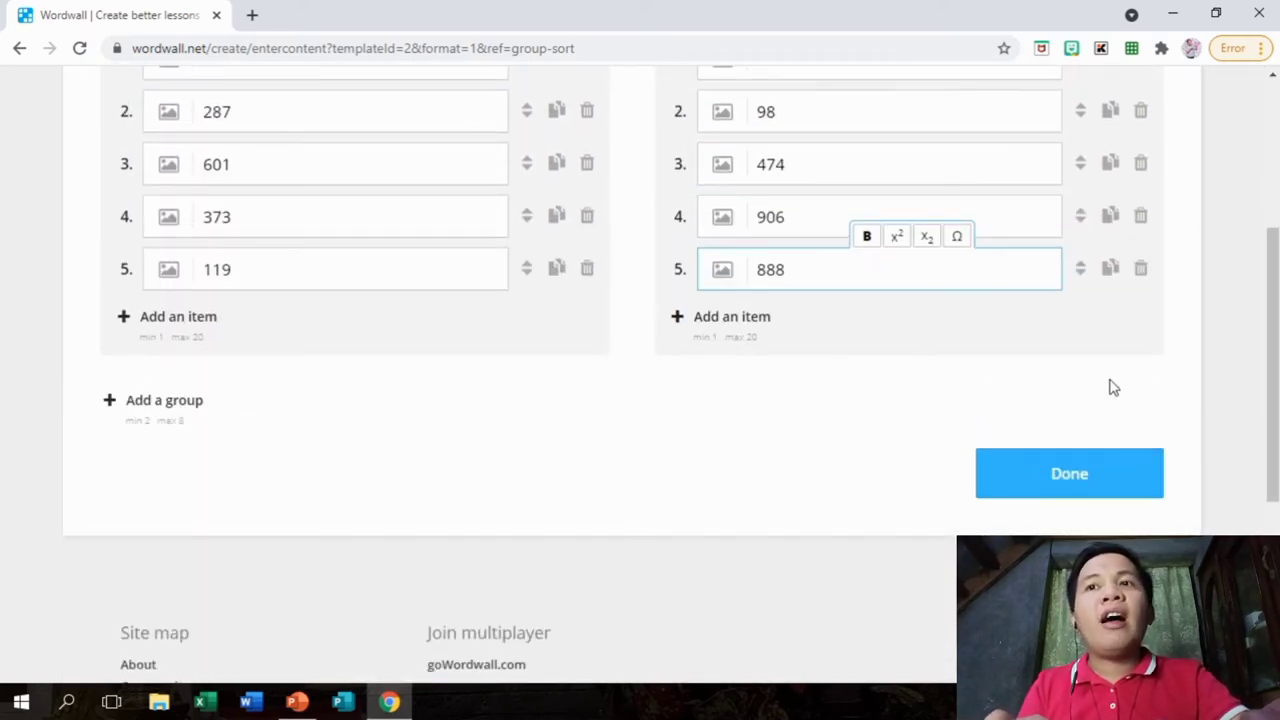
click(1062, 490)
click(1062, 490)
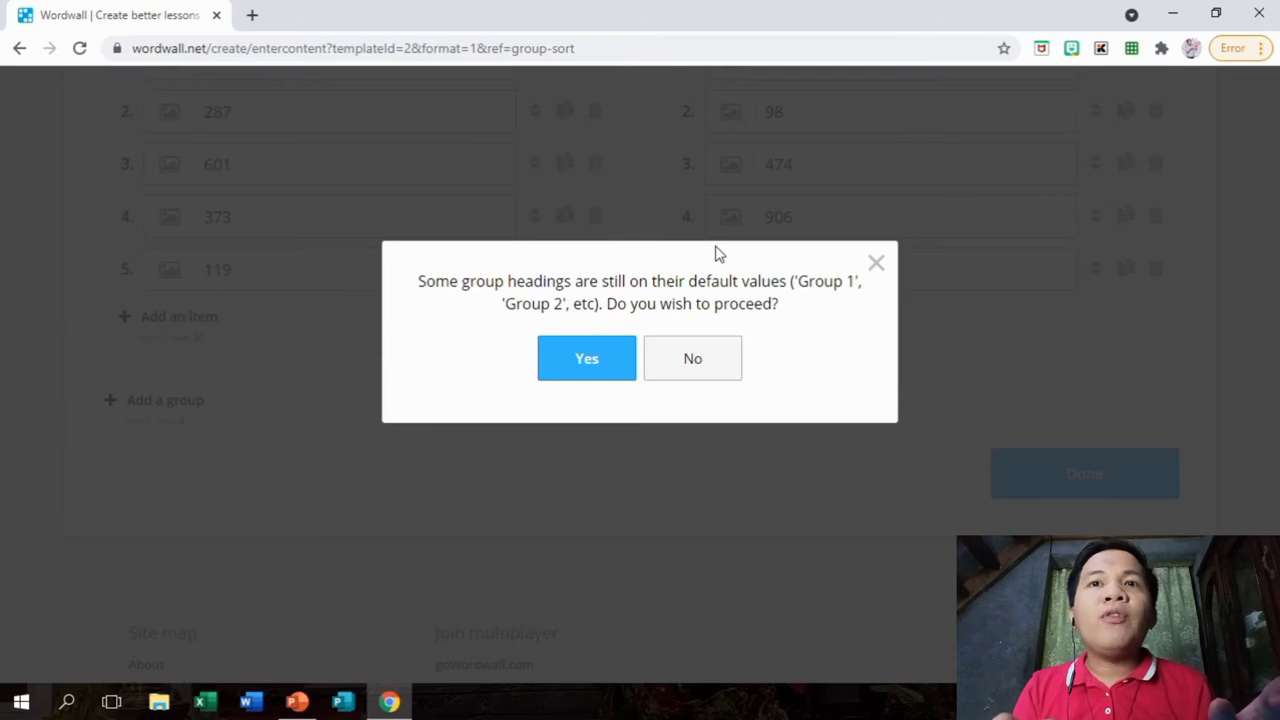
click(875, 268)
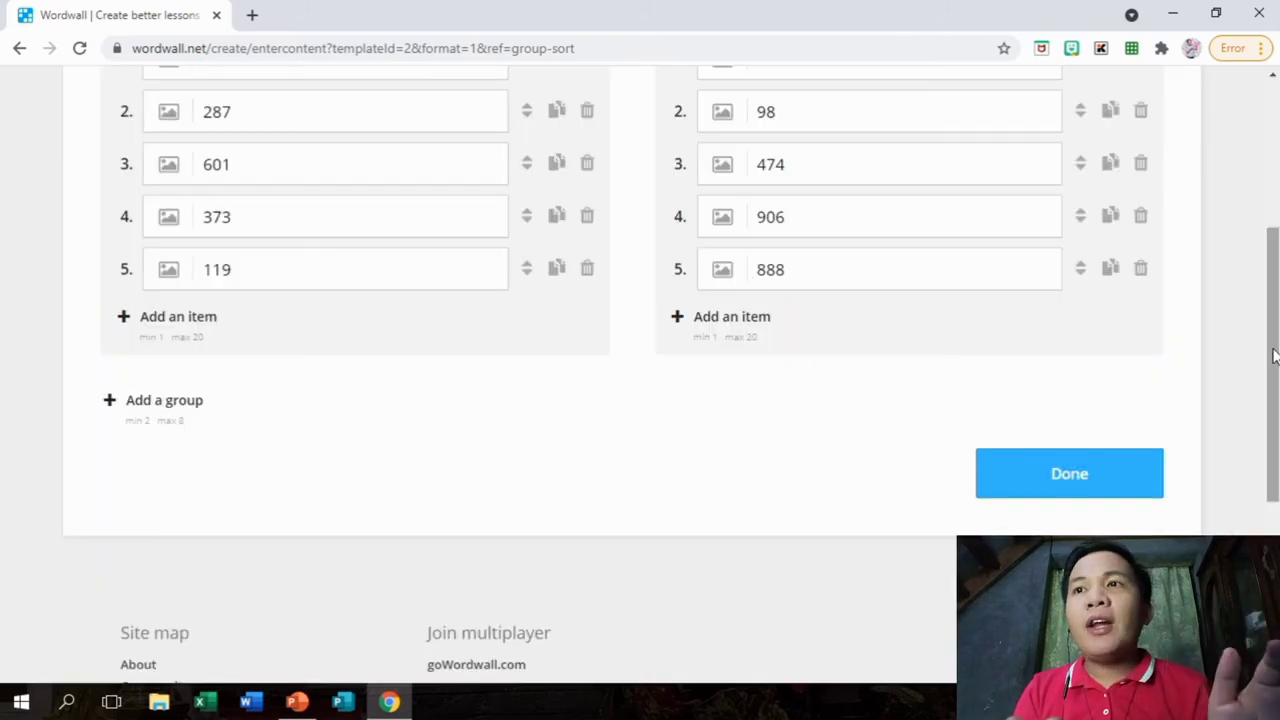
- Rename Group 1 to "ODD NUMBERS"
scroll(1271, 360, up, 3)
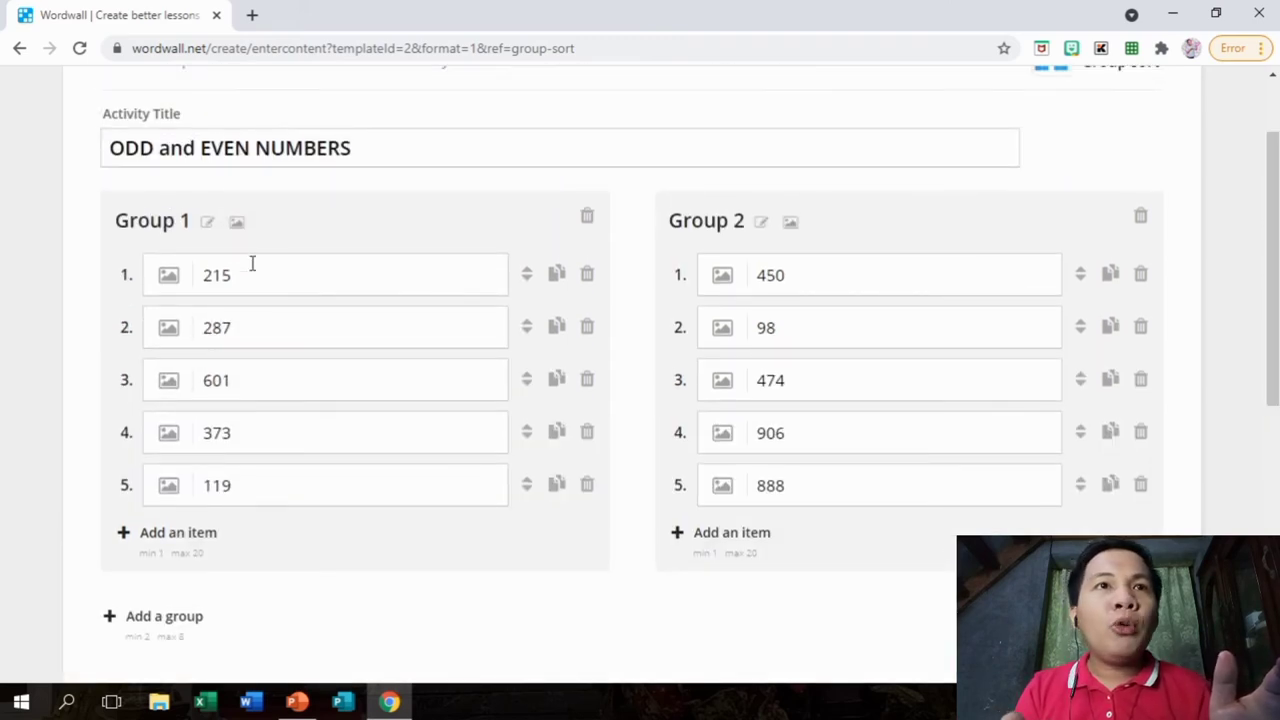
click(157, 221)
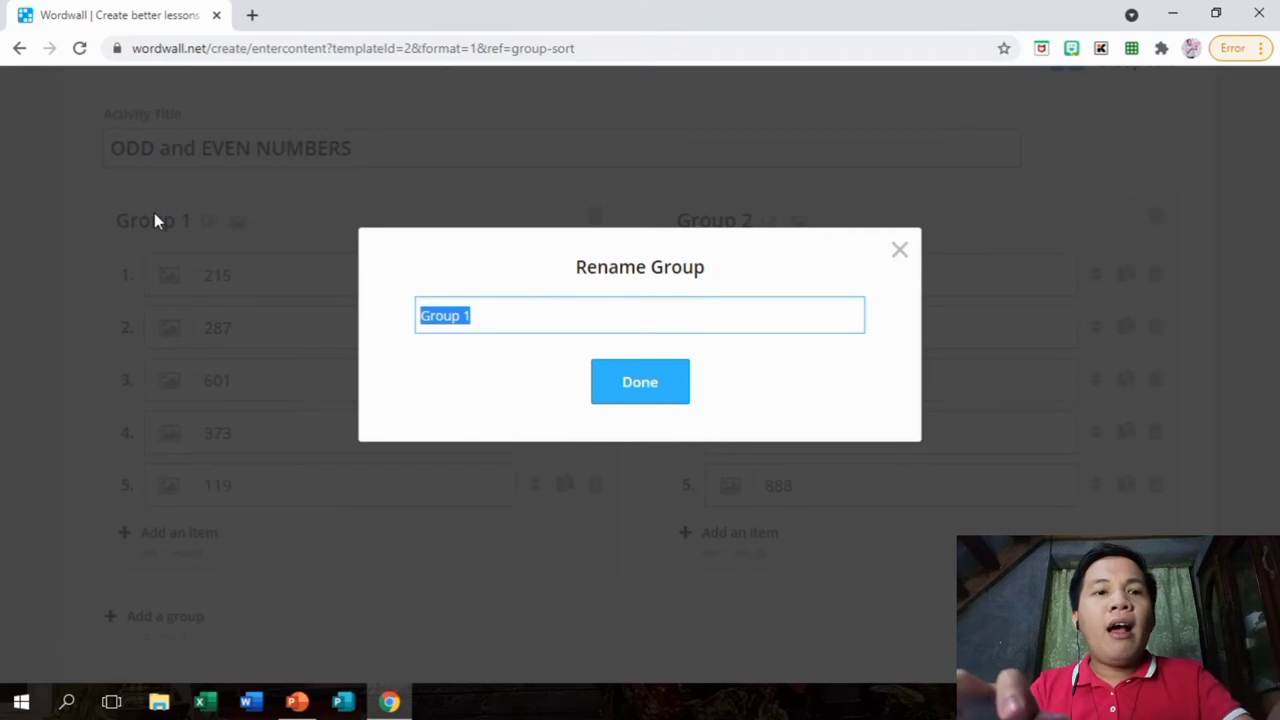
text(ODD N)
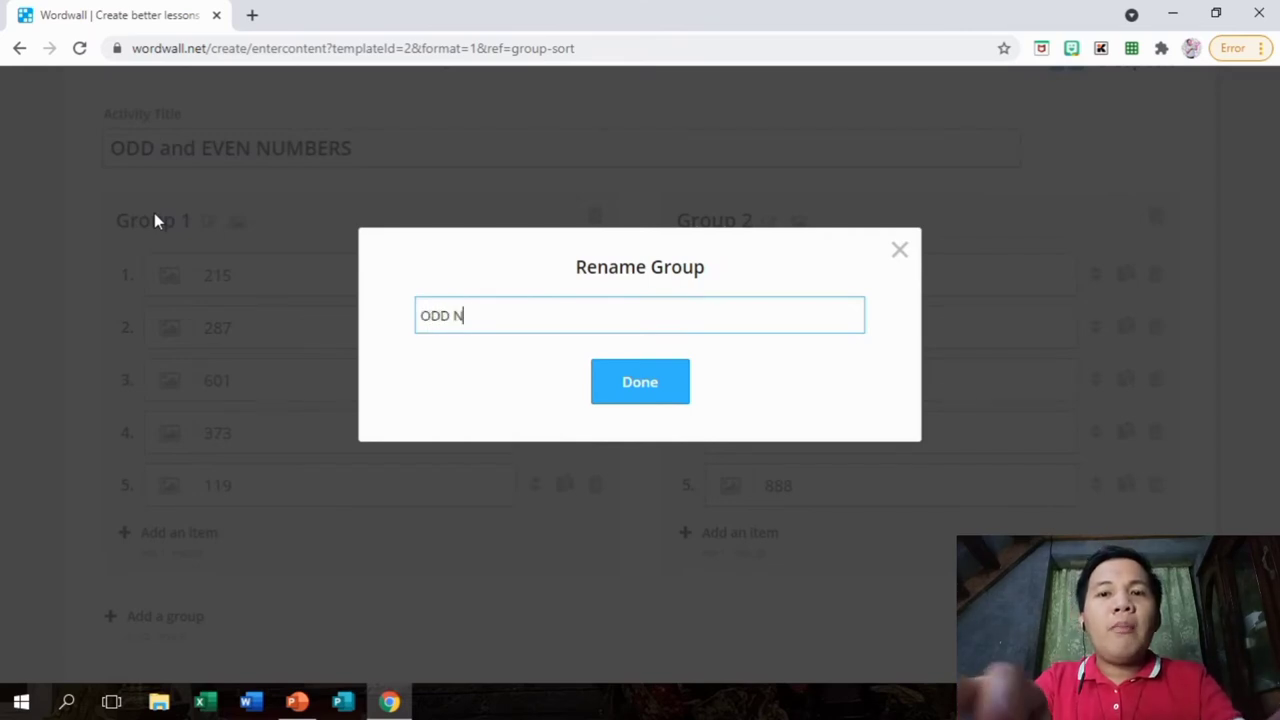
text(UMBERS)
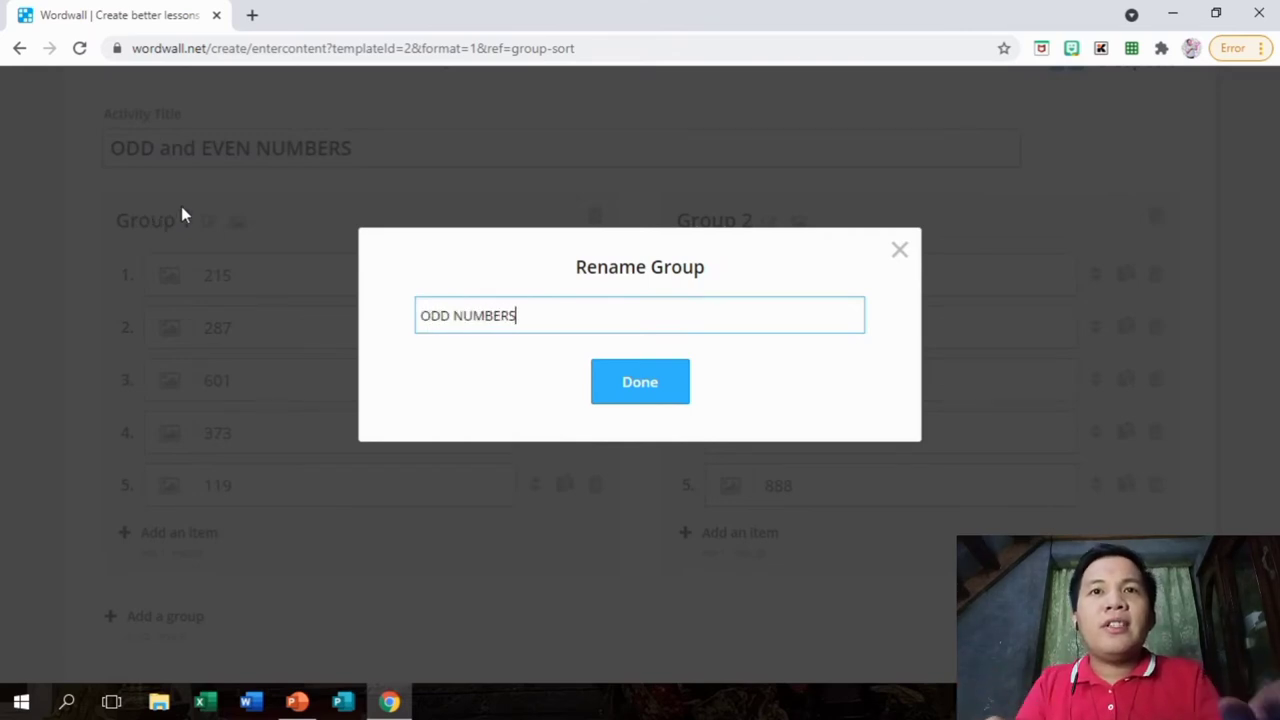
click(634, 389)
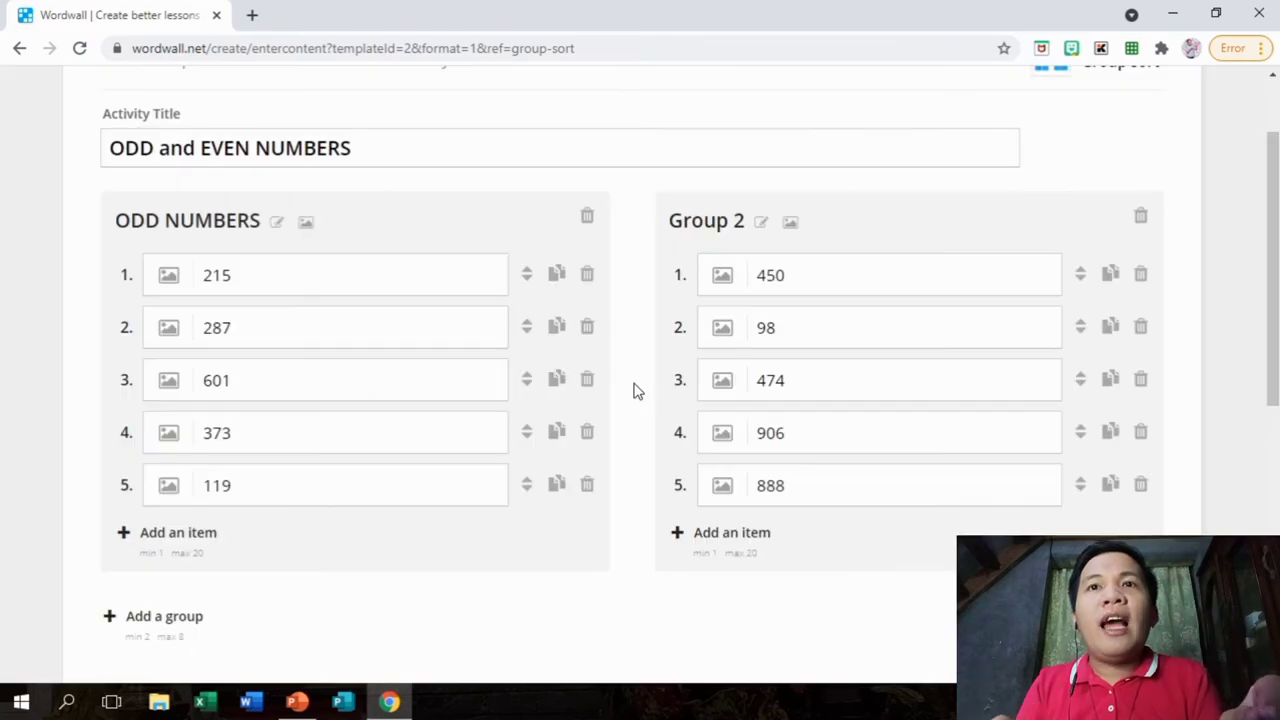
- Rename Group 2 to "EVEN NUMBERS"
click(763, 224)
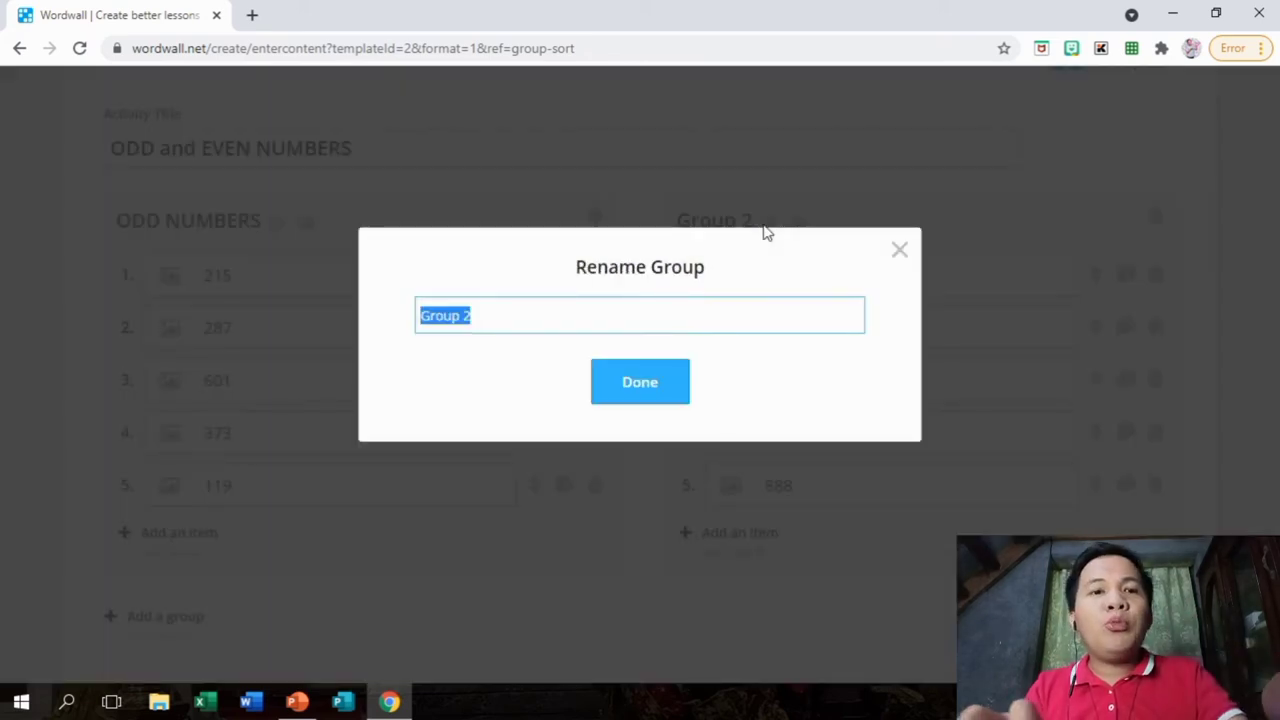
text(EVE)
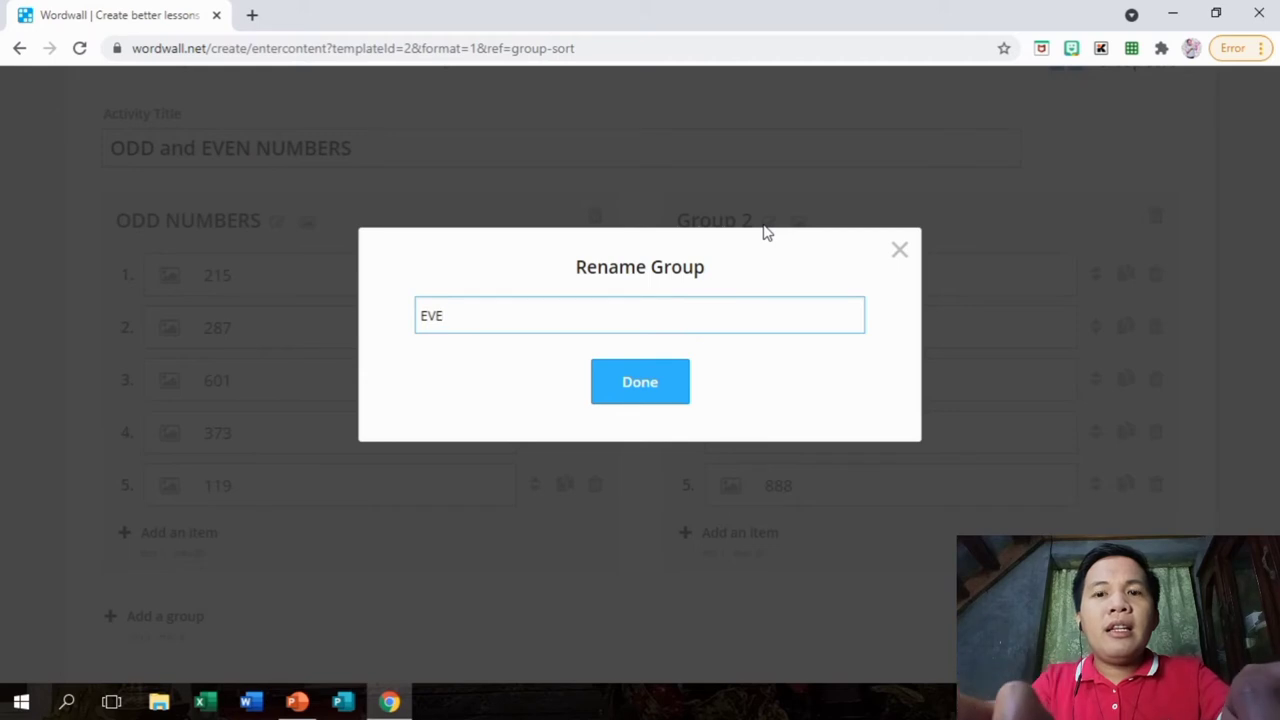
text(N NUMBERS)
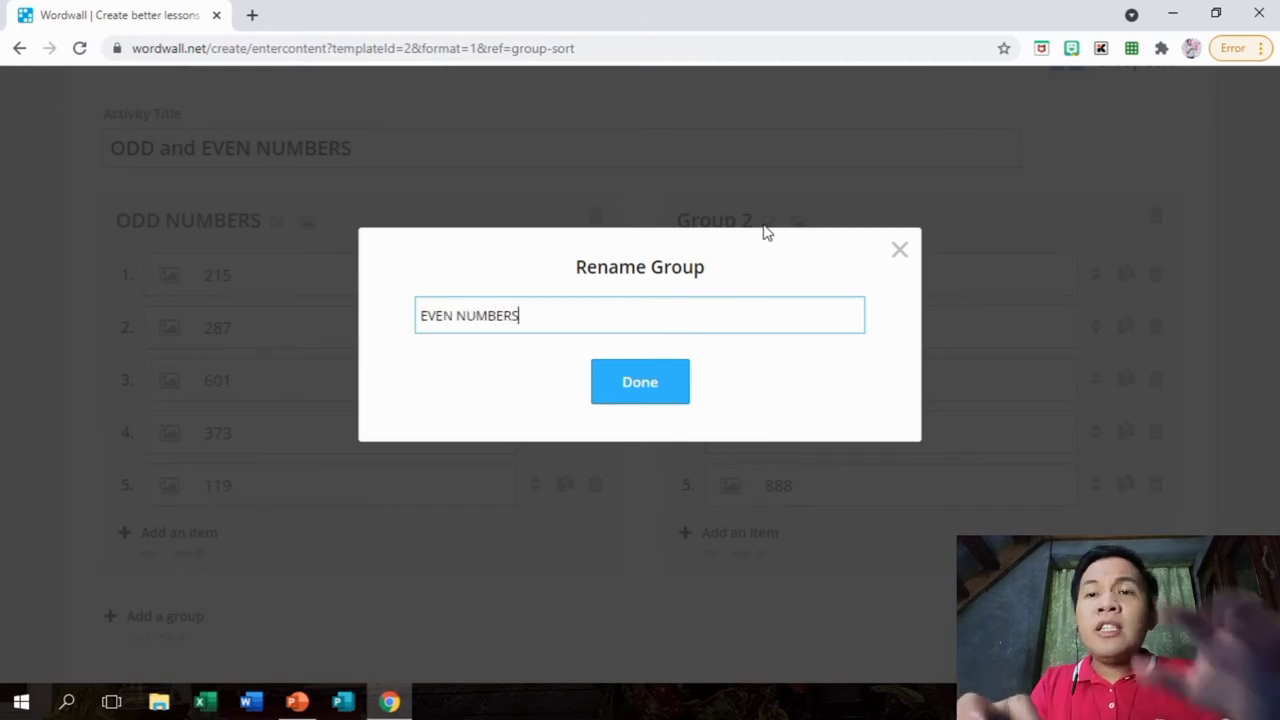
click(640, 382)
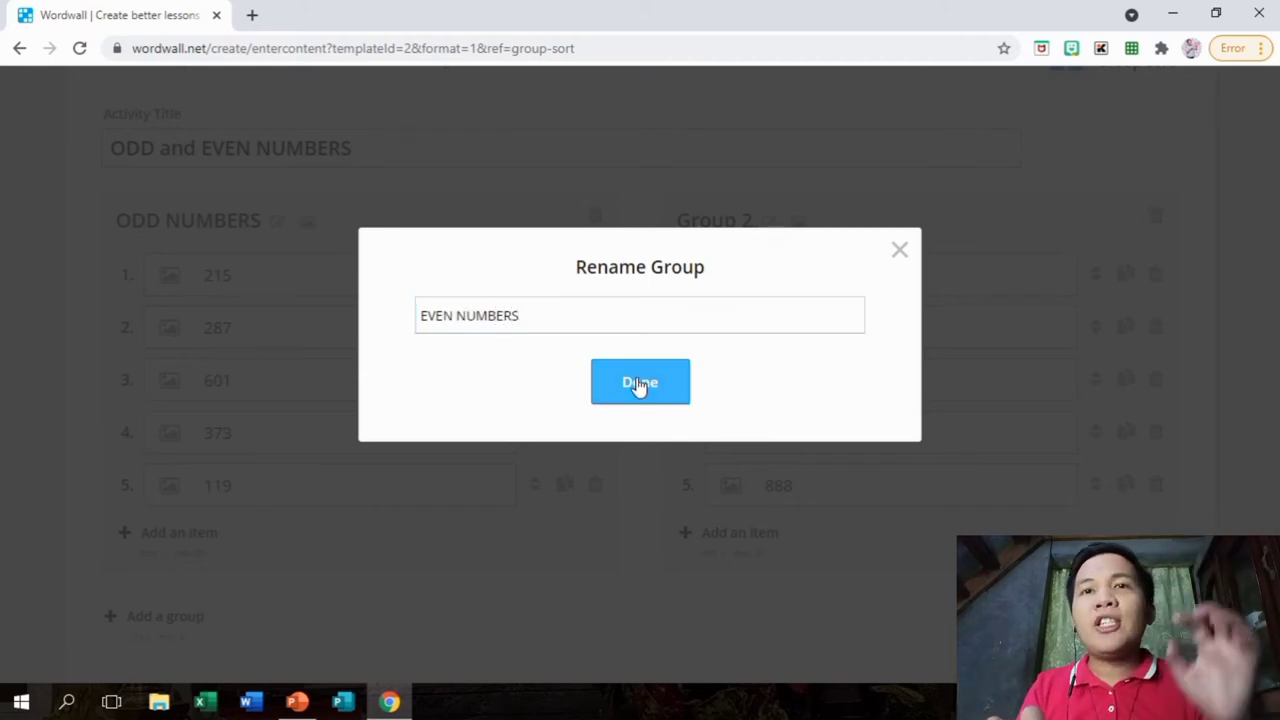
- Finish entering the content and create the playable Group sort activity
scroll(1000, 380, down, 3)
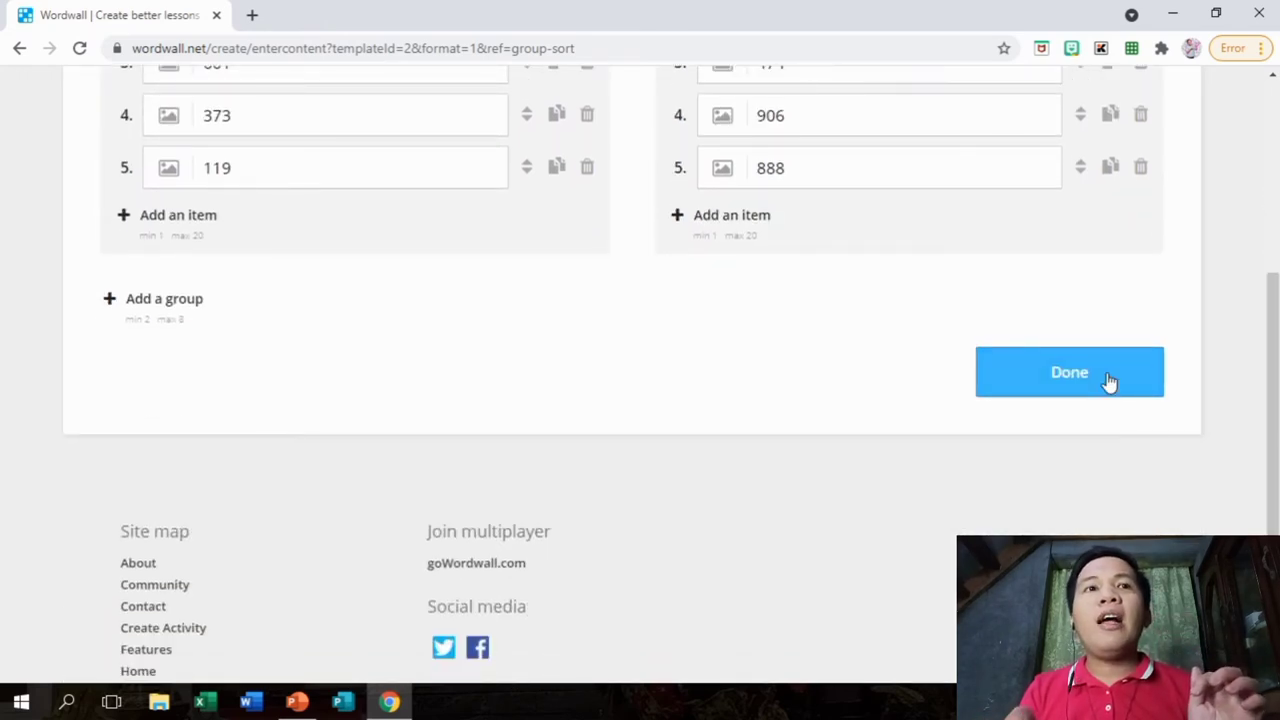
click(1108, 380)
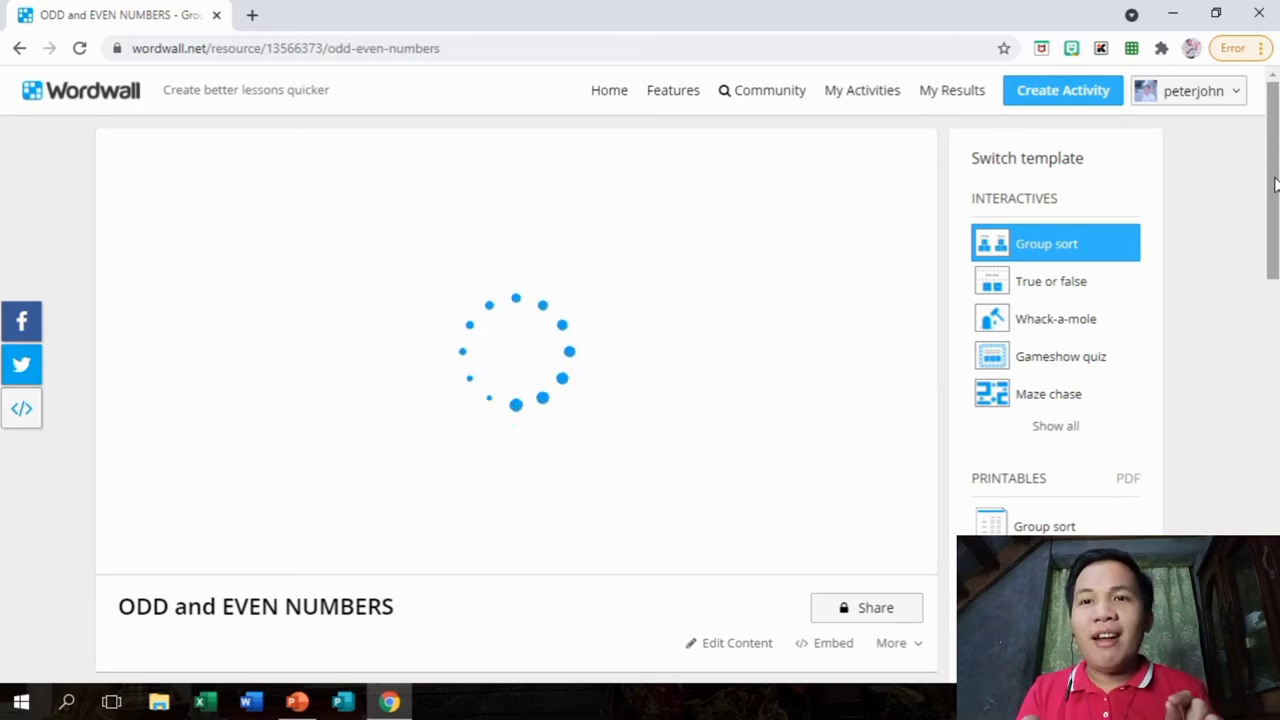
mouse_move(1275, 183)
mouse_down()
mouse_move(1275, 208)
mouse_move(1271, 160)
mouse_up()
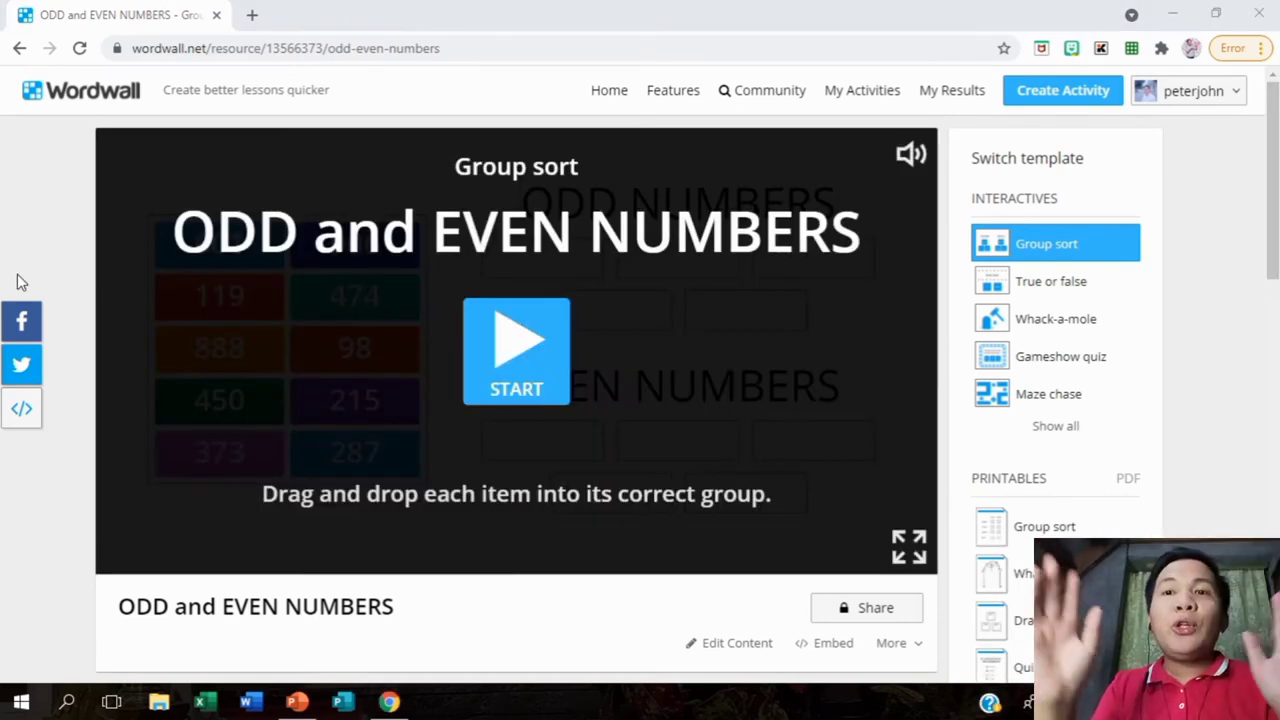
- Start the Group sort activity and place the tiles 601, 287, 215, 119 and 373 under ODD NUMBERS
click(533, 355)
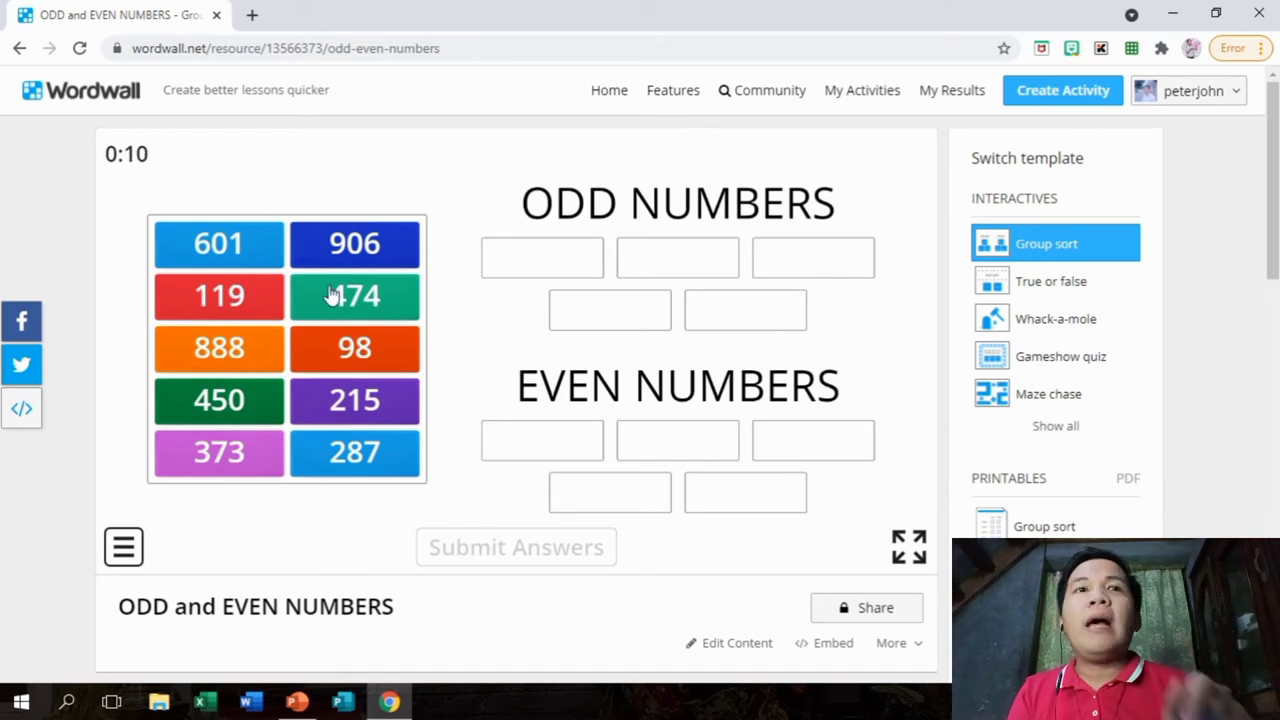
drag(260, 254, 552, 280)
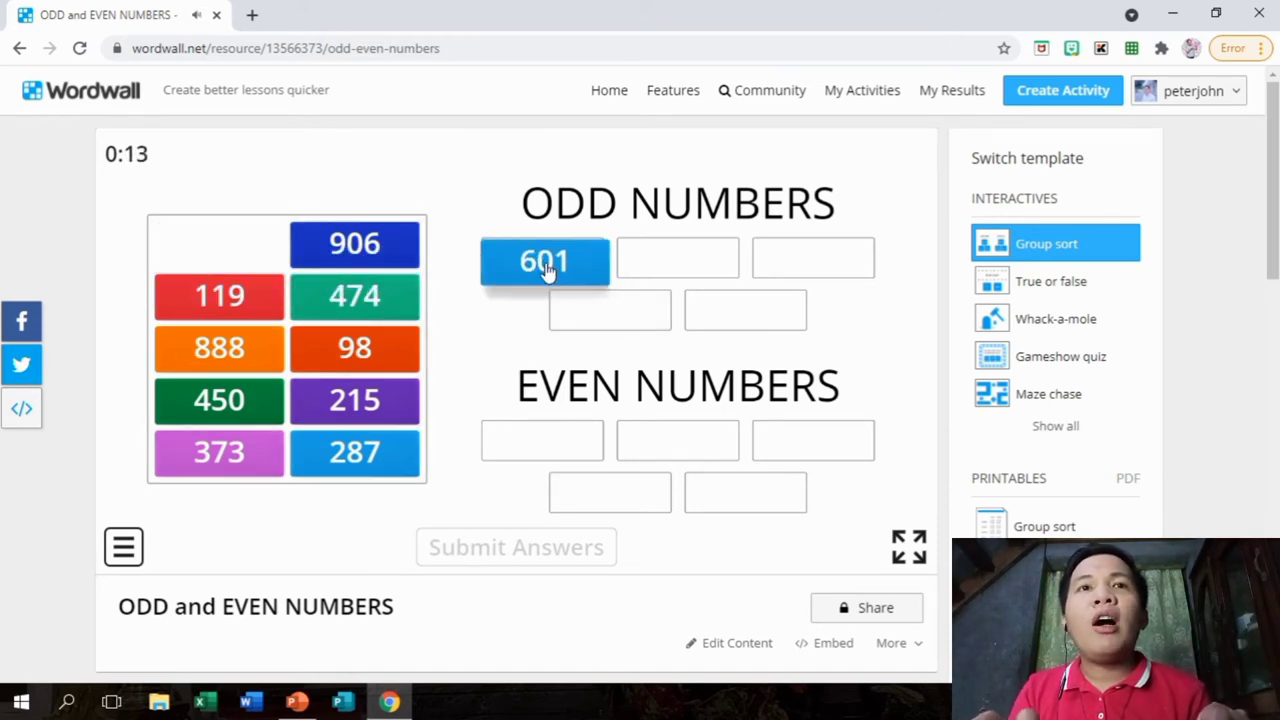
drag(372, 397, 660, 254)
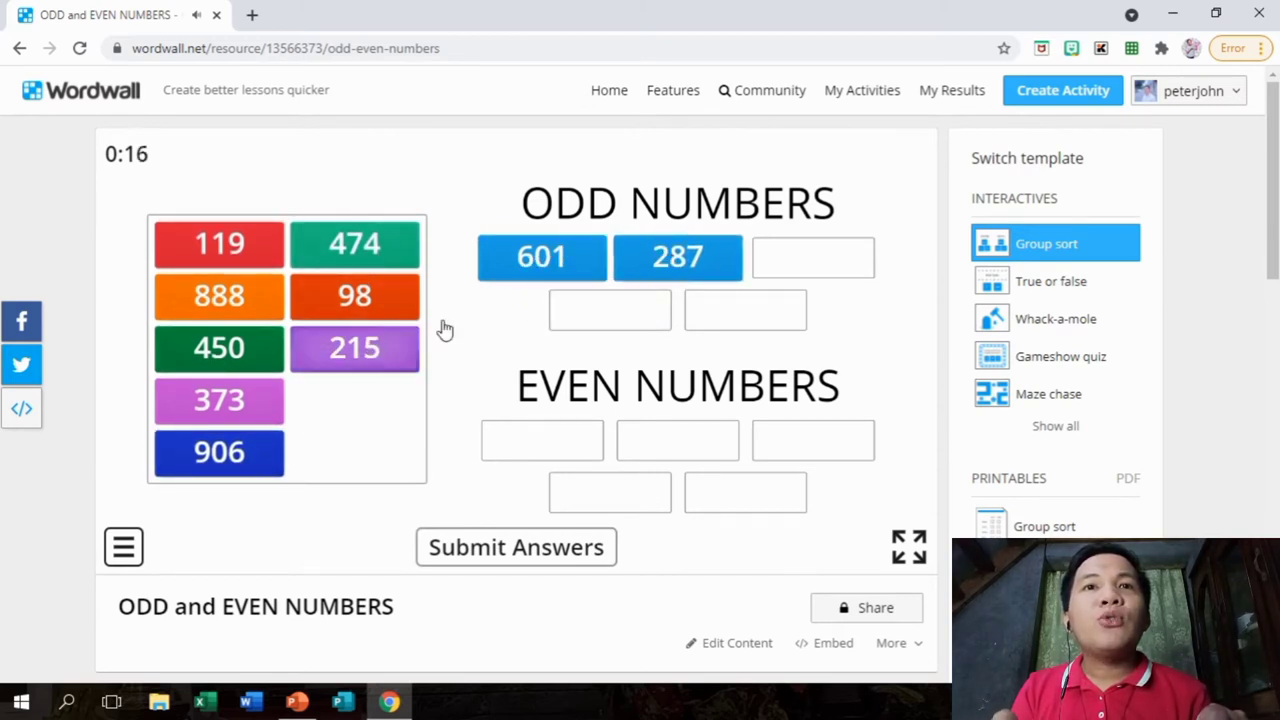
drag(400, 348, 650, 310)
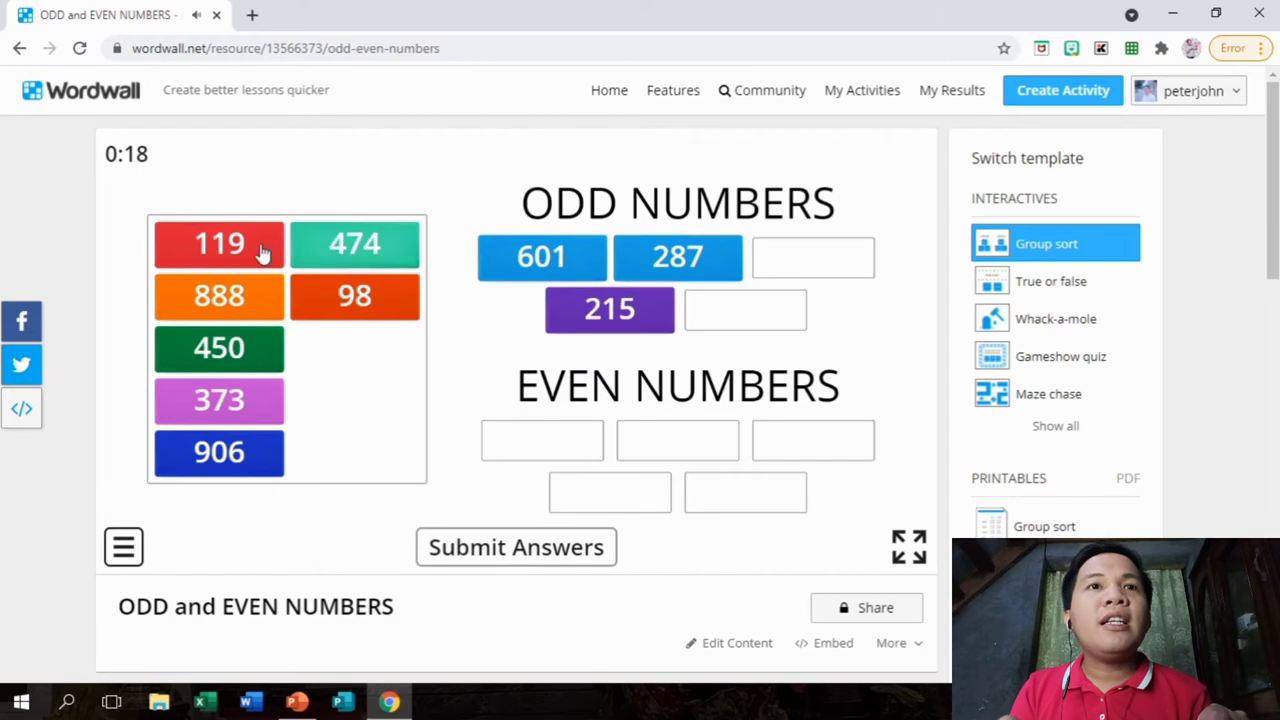
drag(229, 246, 740, 312)
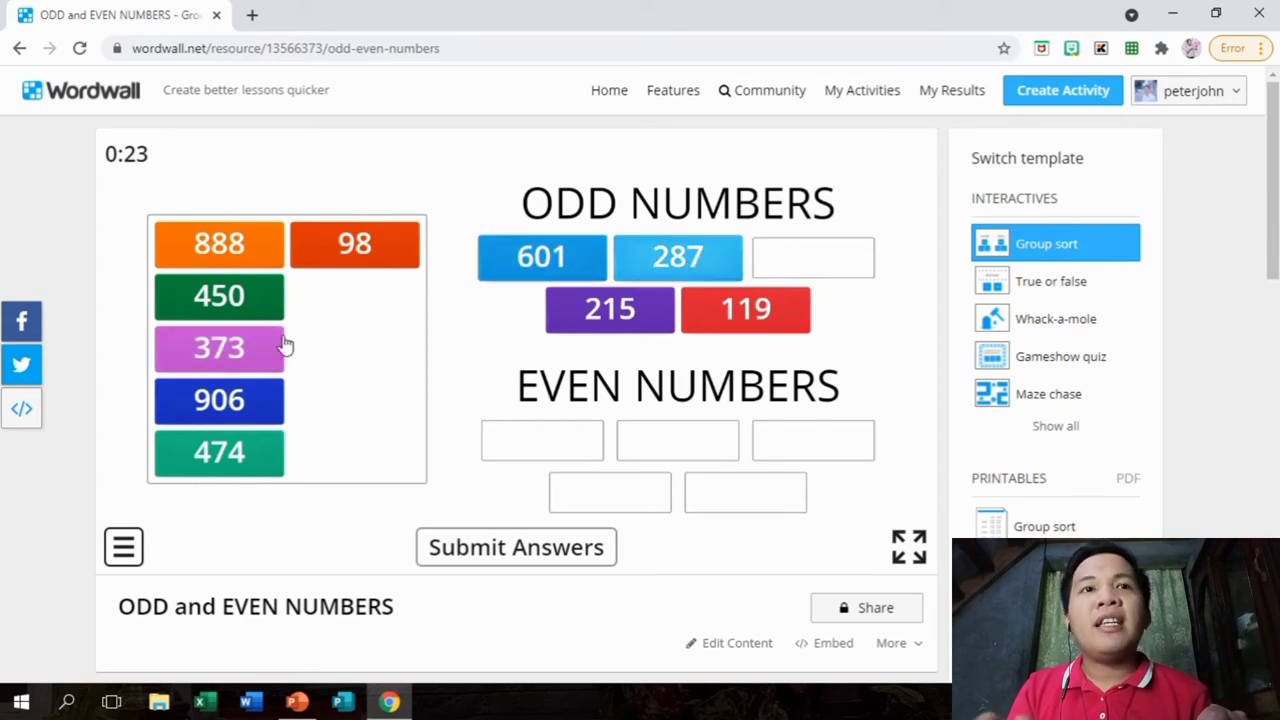
drag(285, 345, 760, 266)
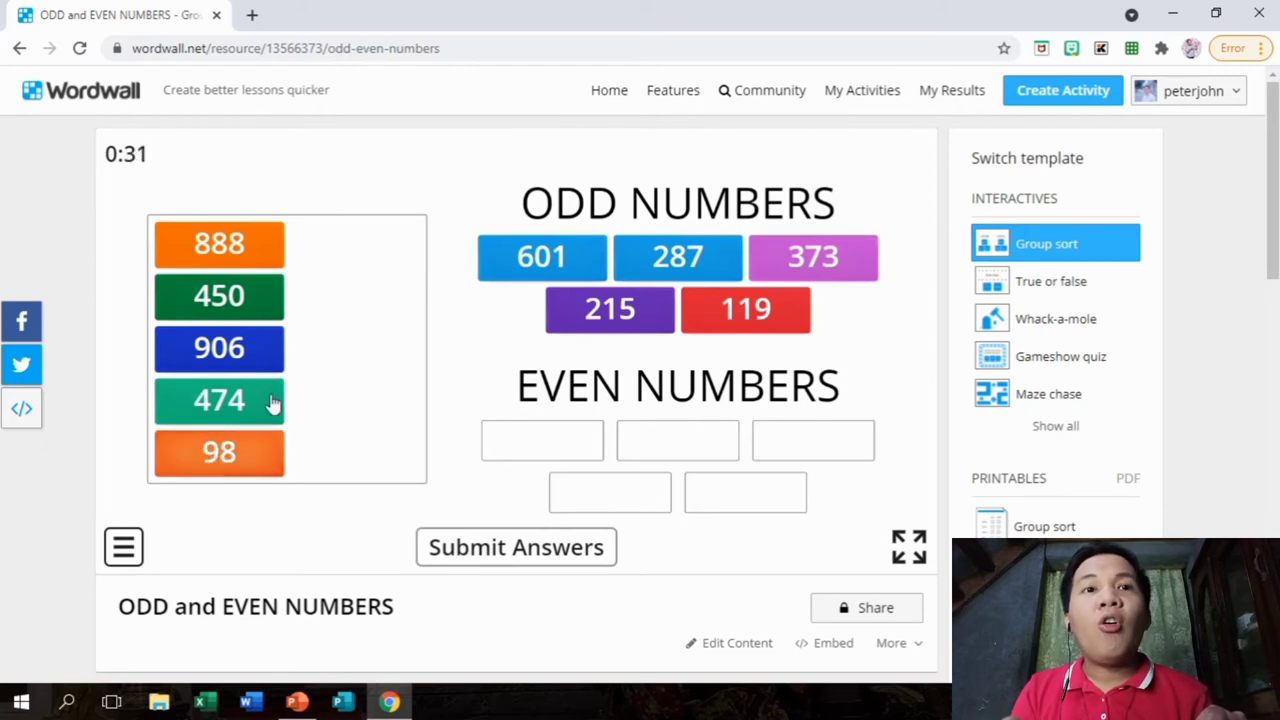
- Place the tiles 98, 474, 450, 888 and 906 under EVEN NUMBERS and submit the answers
drag(246, 451, 556, 448)
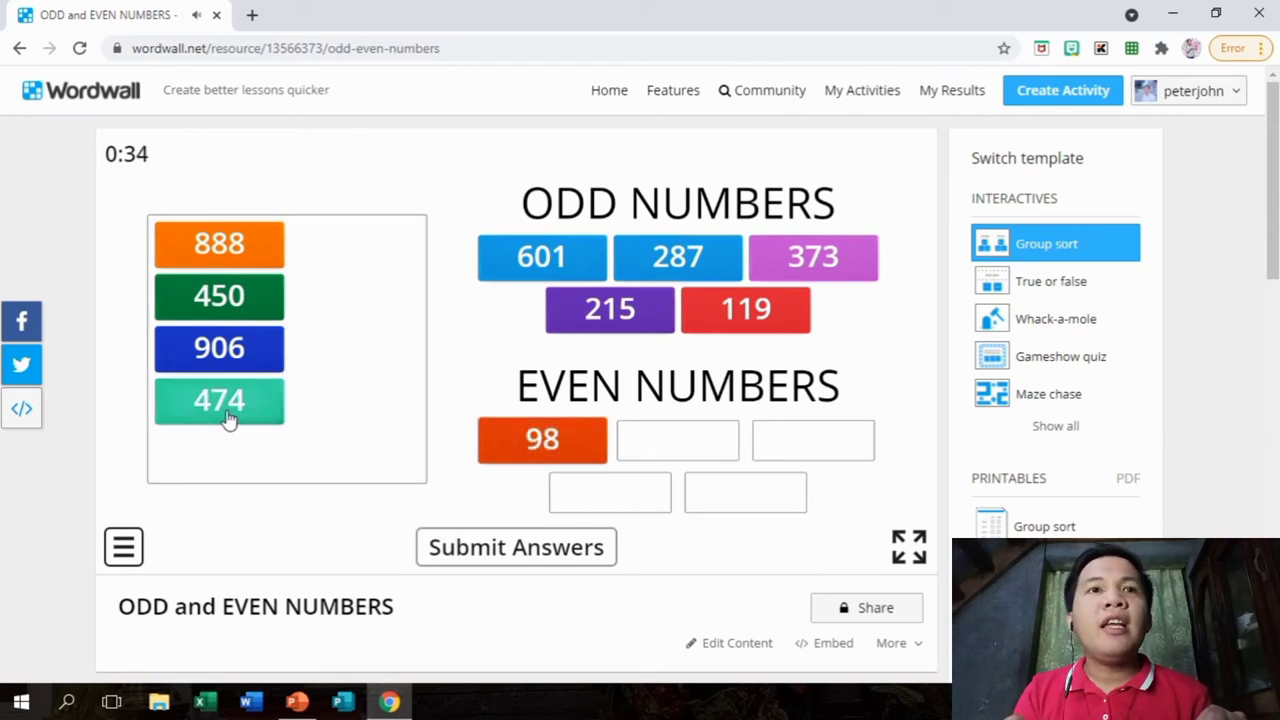
drag(229, 417, 677, 449)
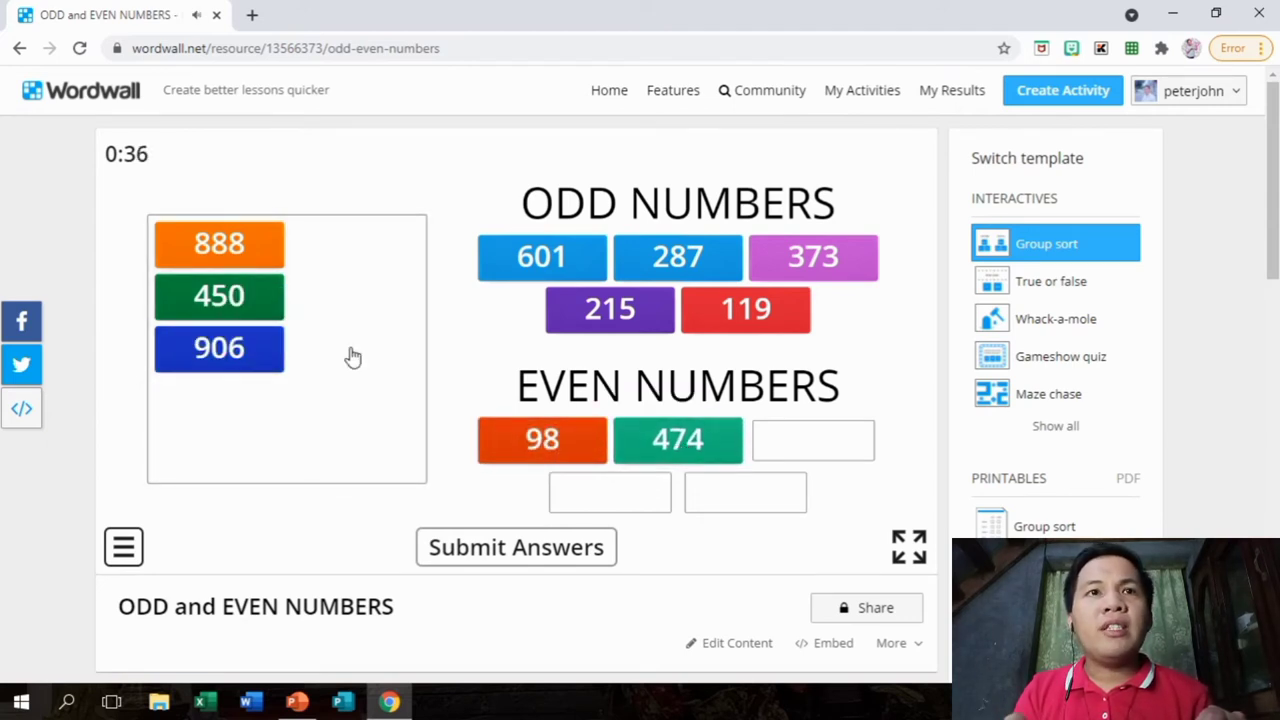
drag(254, 300, 822, 449)
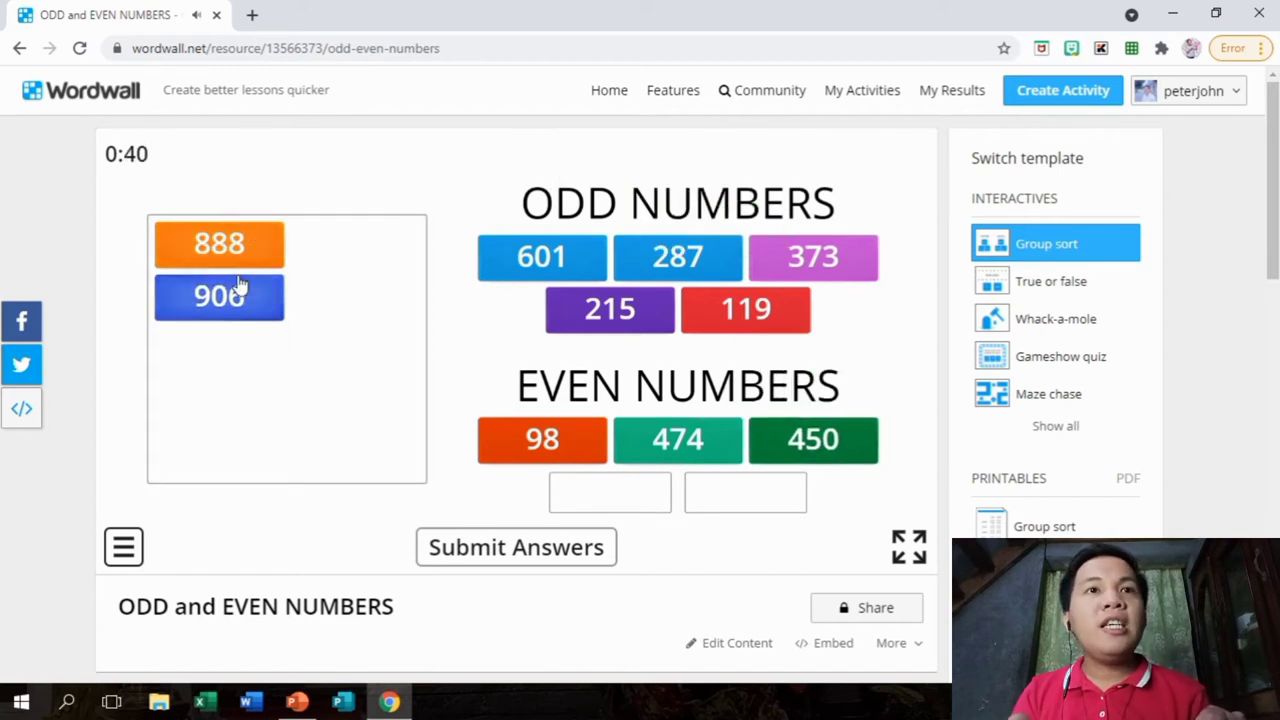
drag(228, 258, 589, 491)
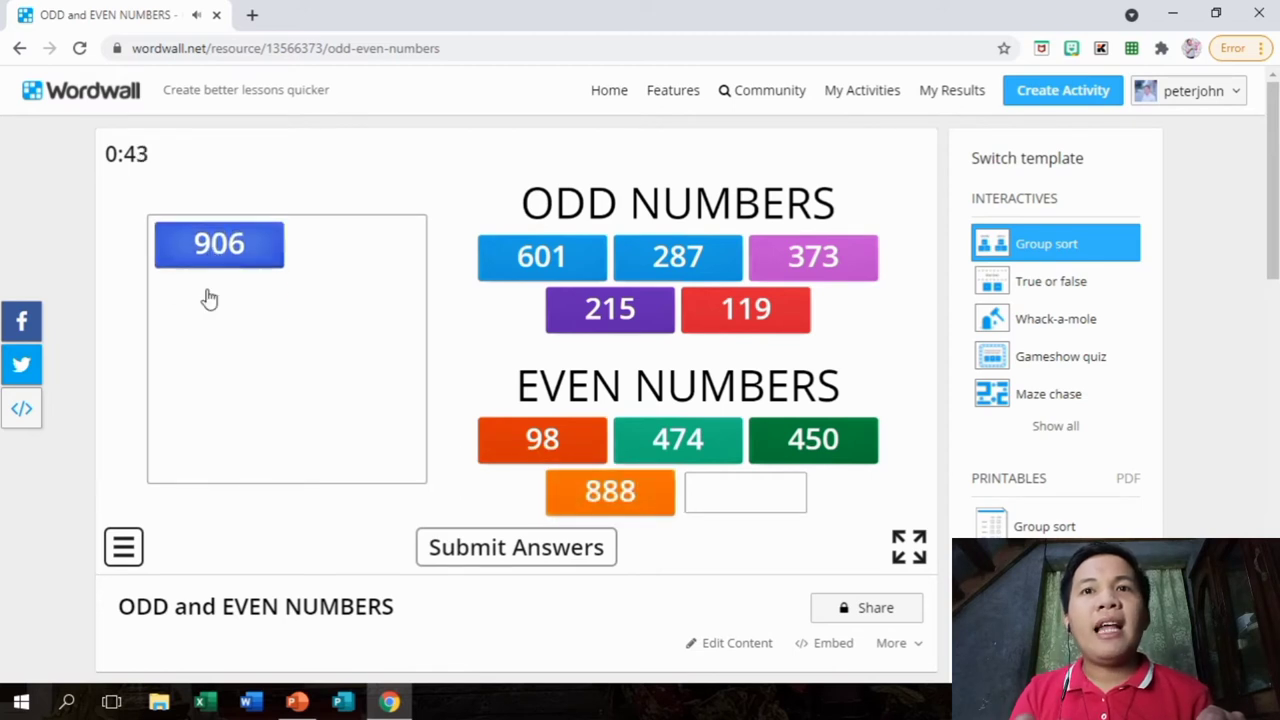
drag(224, 246, 738, 493)
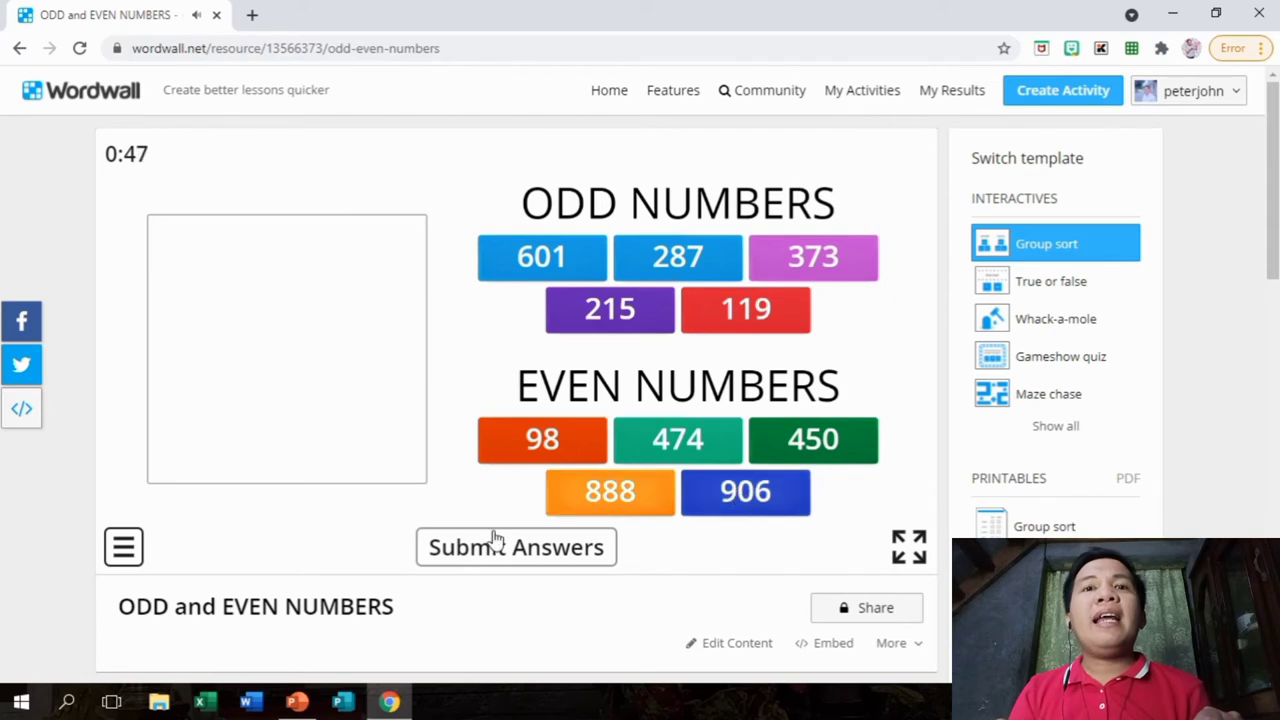
click(455, 552)
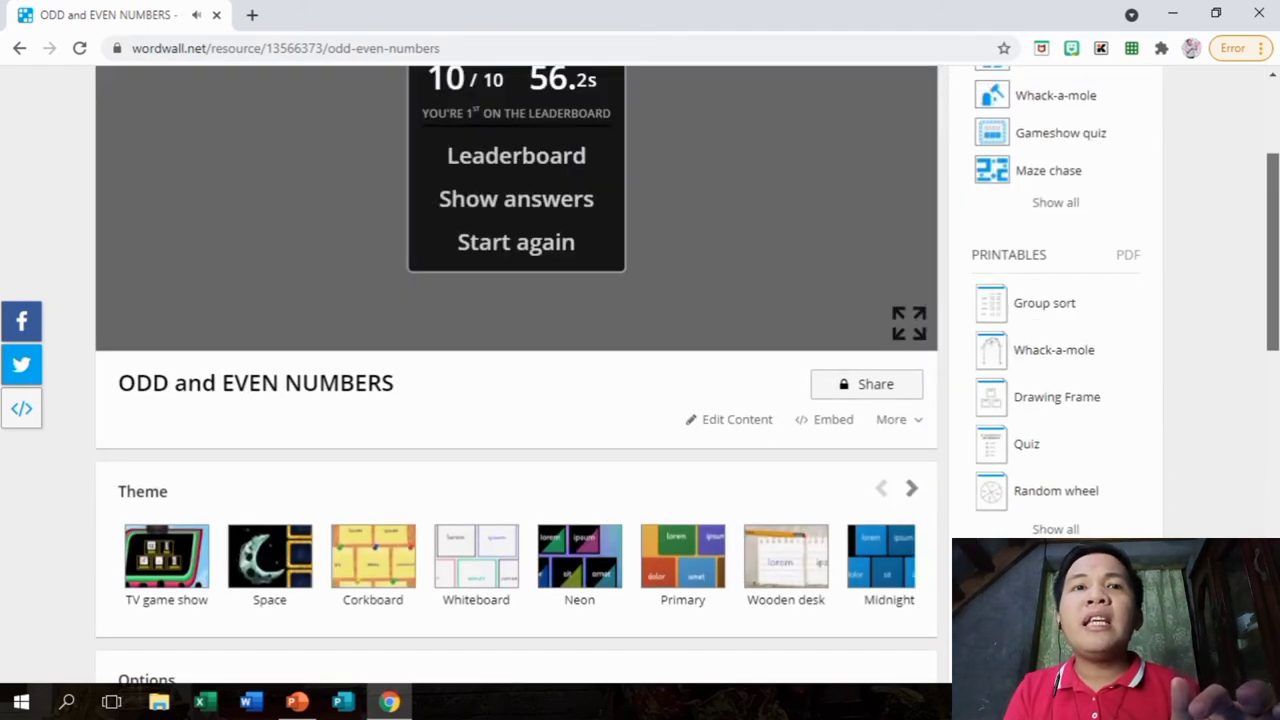
- Switch the activity's theme to TV game show and start the restyled game to preview it
scroll(1275, 300, down, 2)
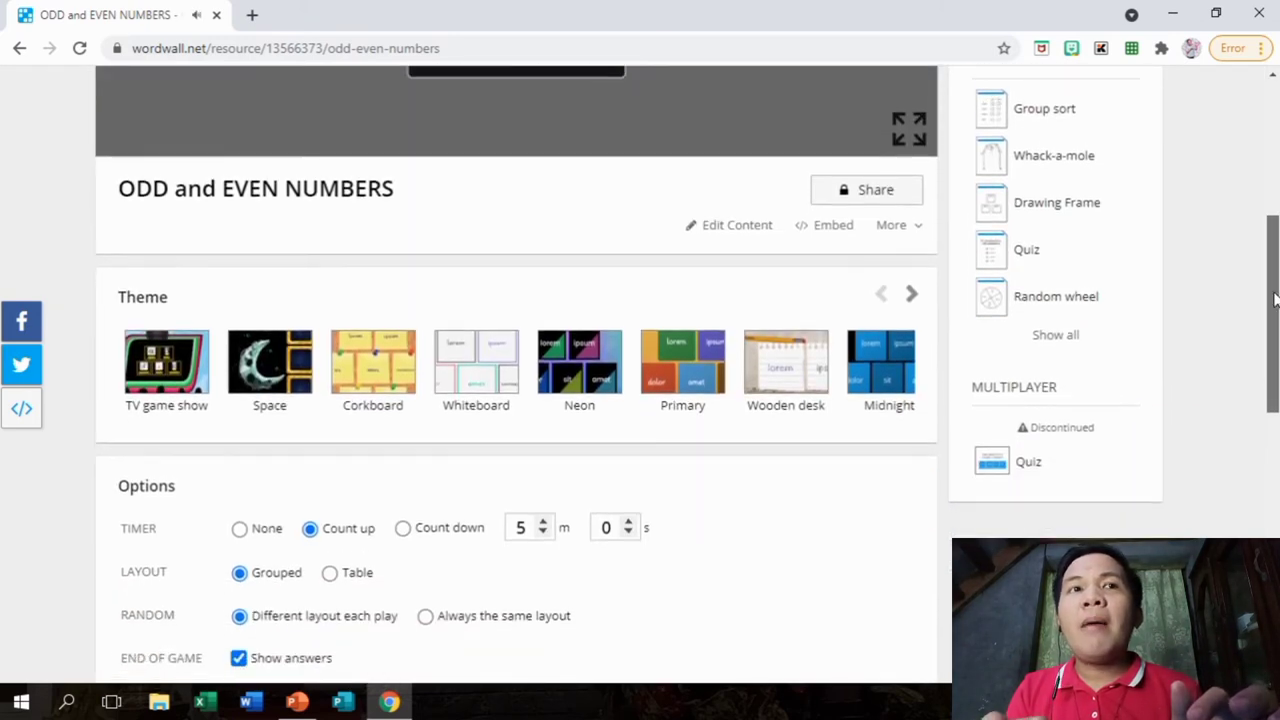
scroll(1275, 300, down, 1)
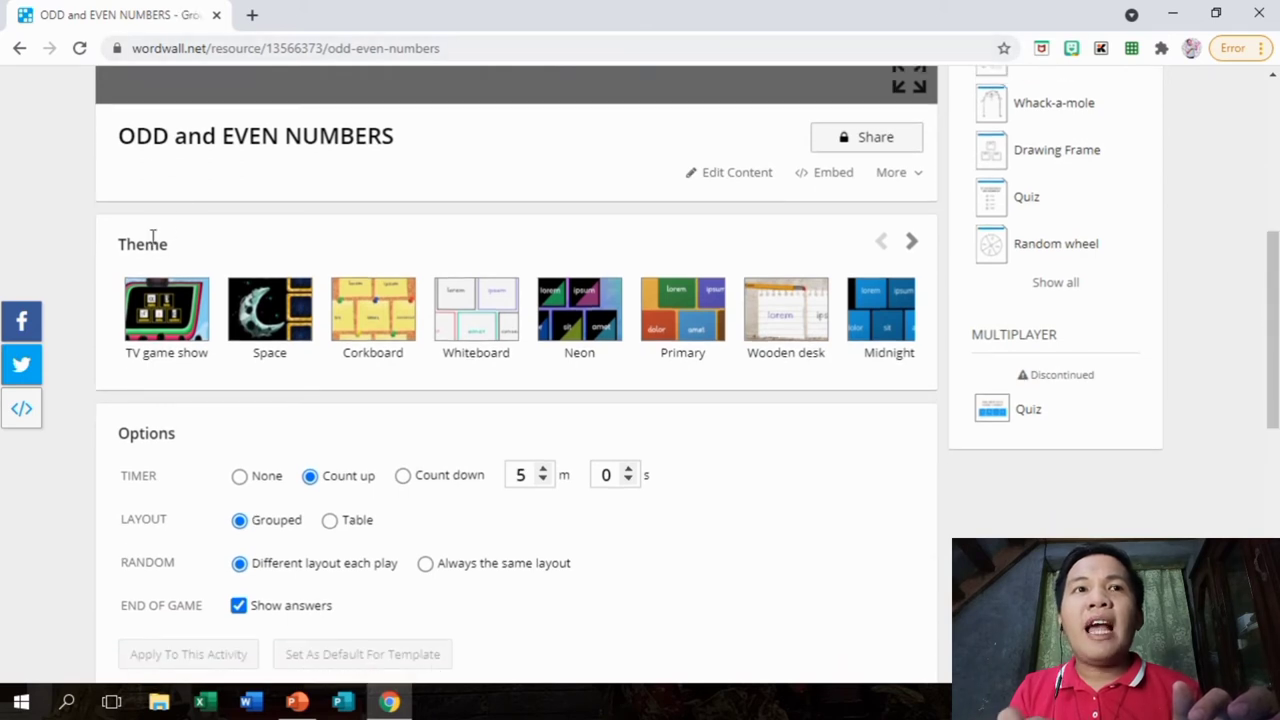
click(158, 355)
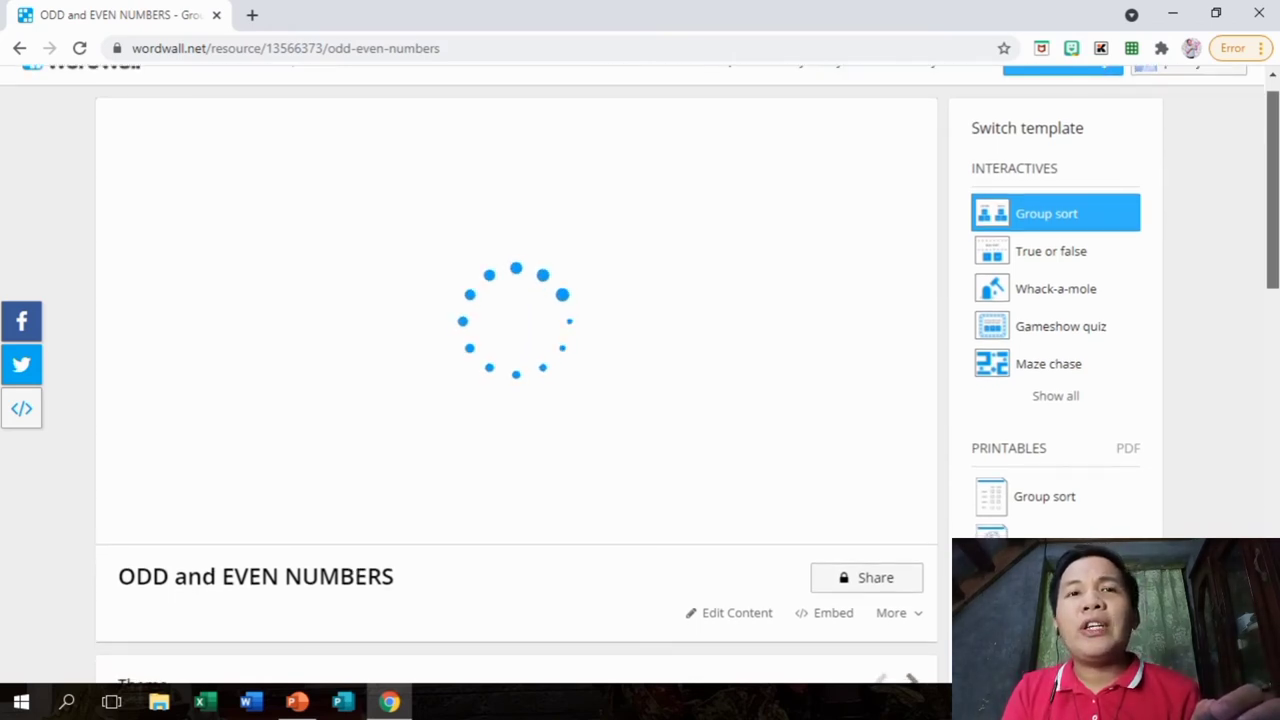
scroll(640, 376, down, 1)
scroll(575, 270, down, 3)
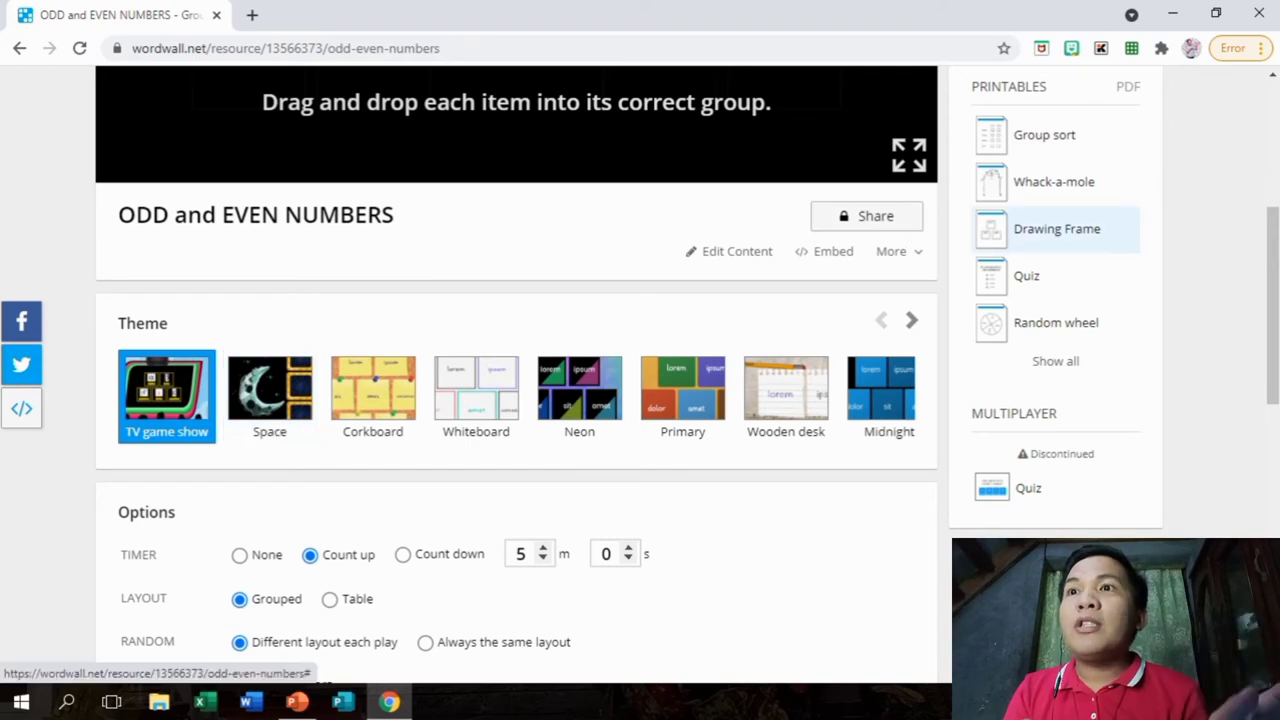
scroll(1057, 228, up, 3)
scroll(687, 374, up, 1)
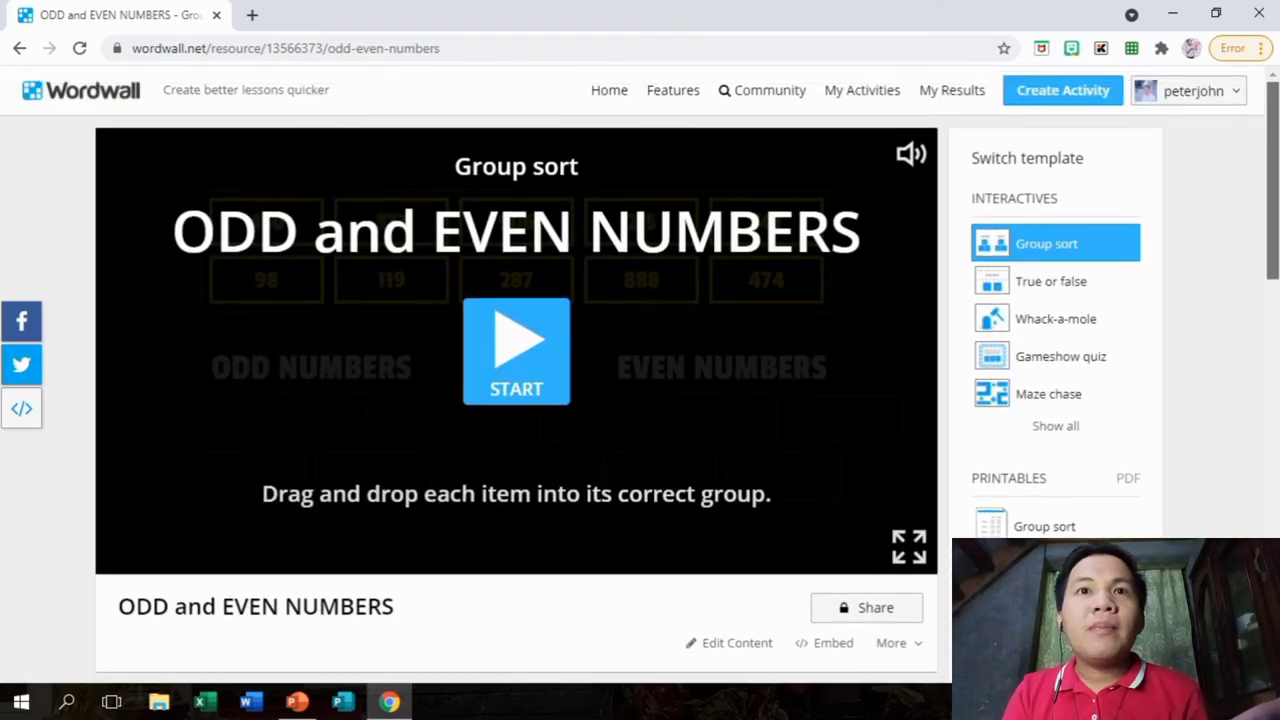
click(490, 397)
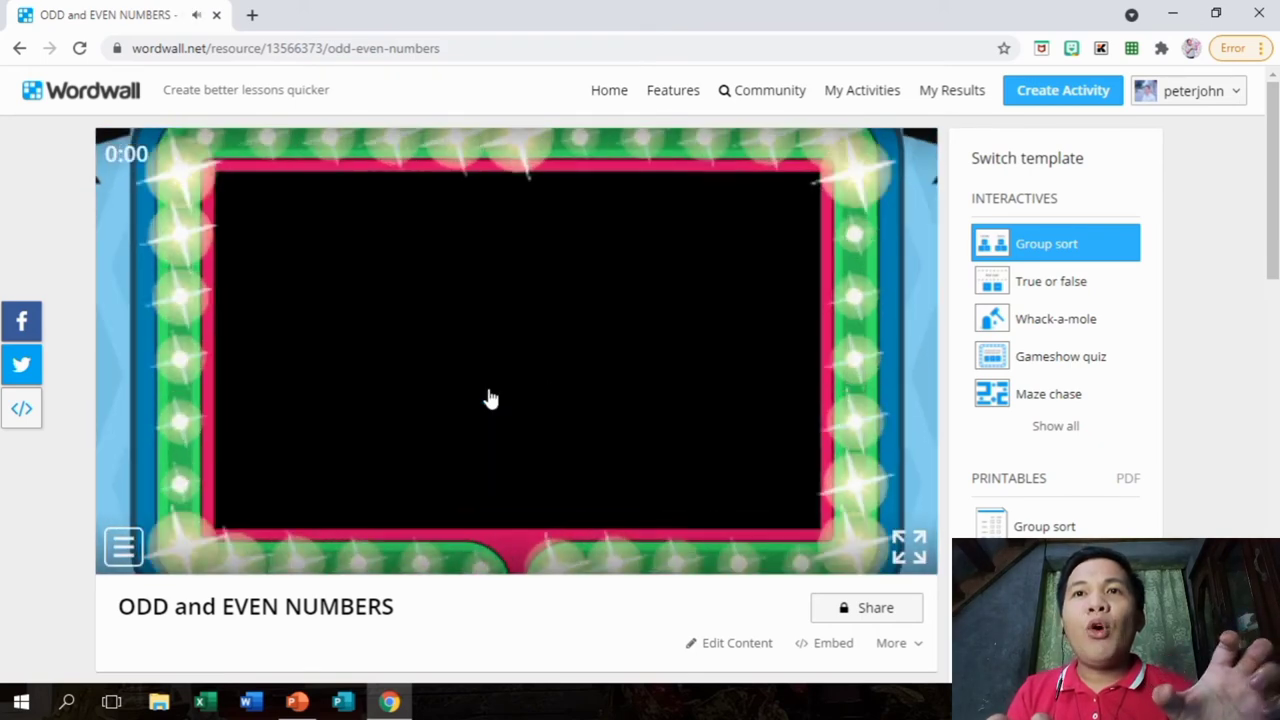
- Review the activity's theme choices, timer and layout options, and the leaderboard below the game
scroll(490, 397, down, 1)
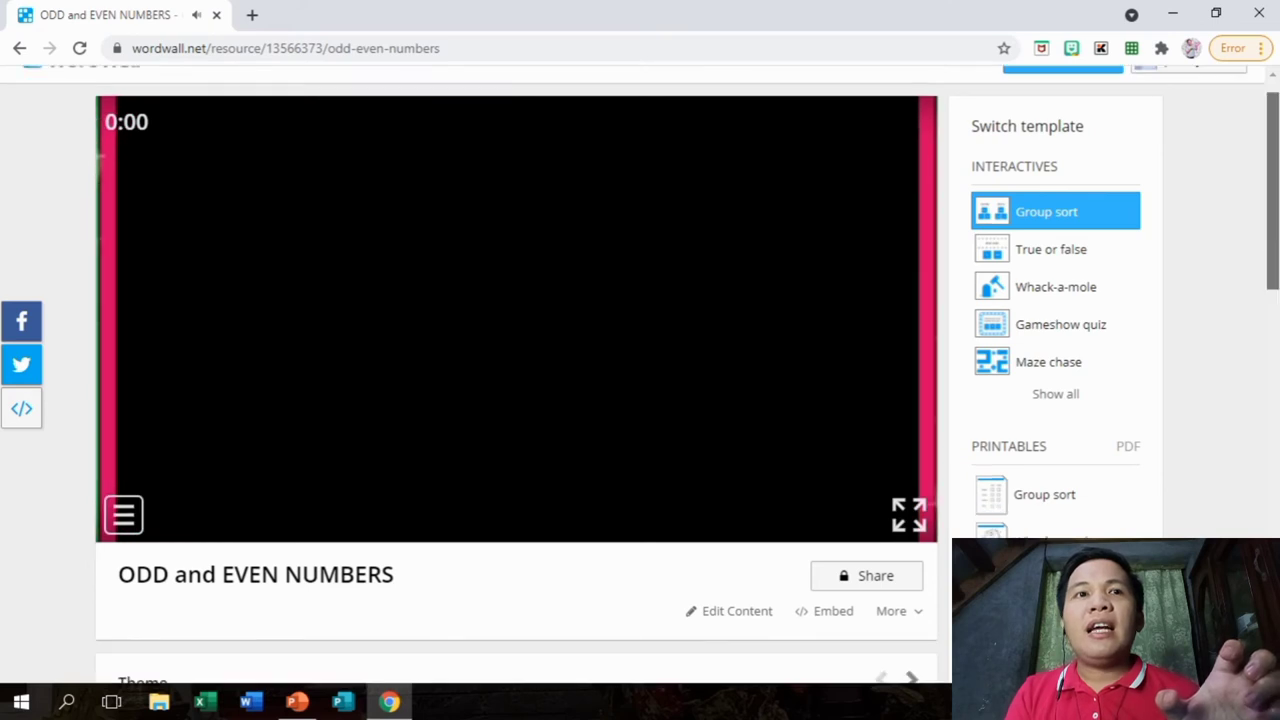
scroll(432, 255, down, 4)
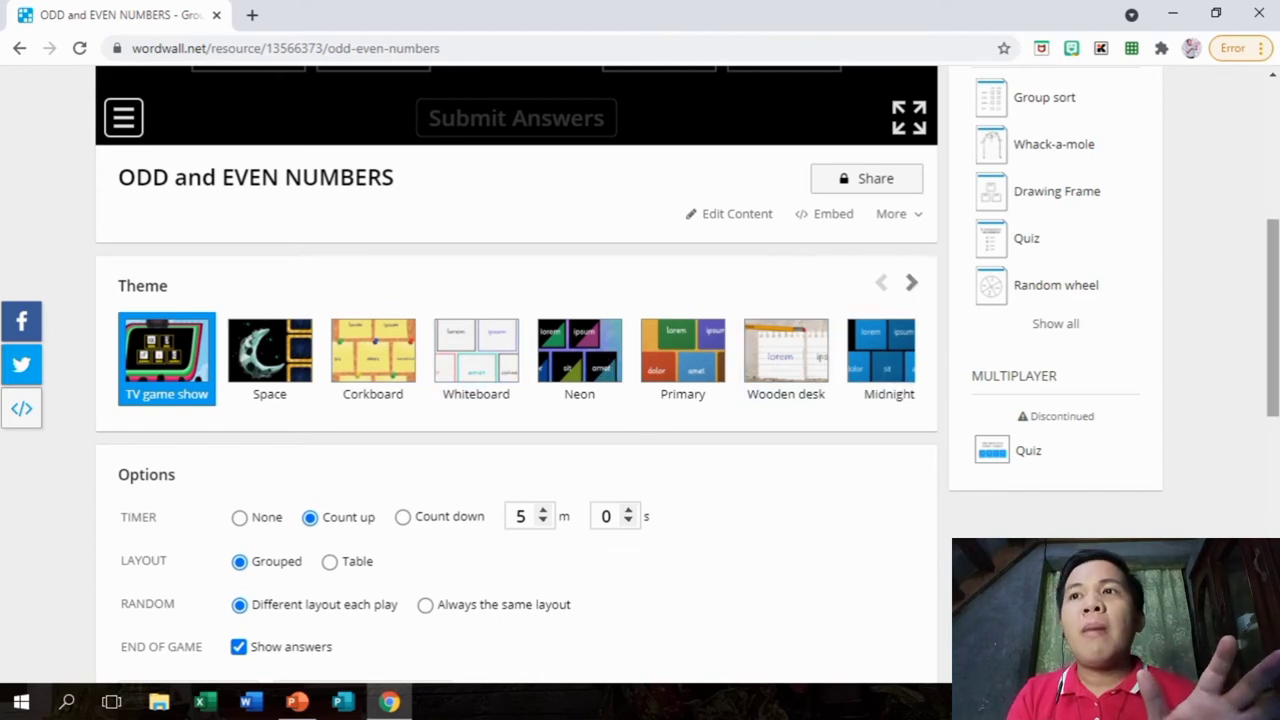
scroll(507, 330, down, 2)
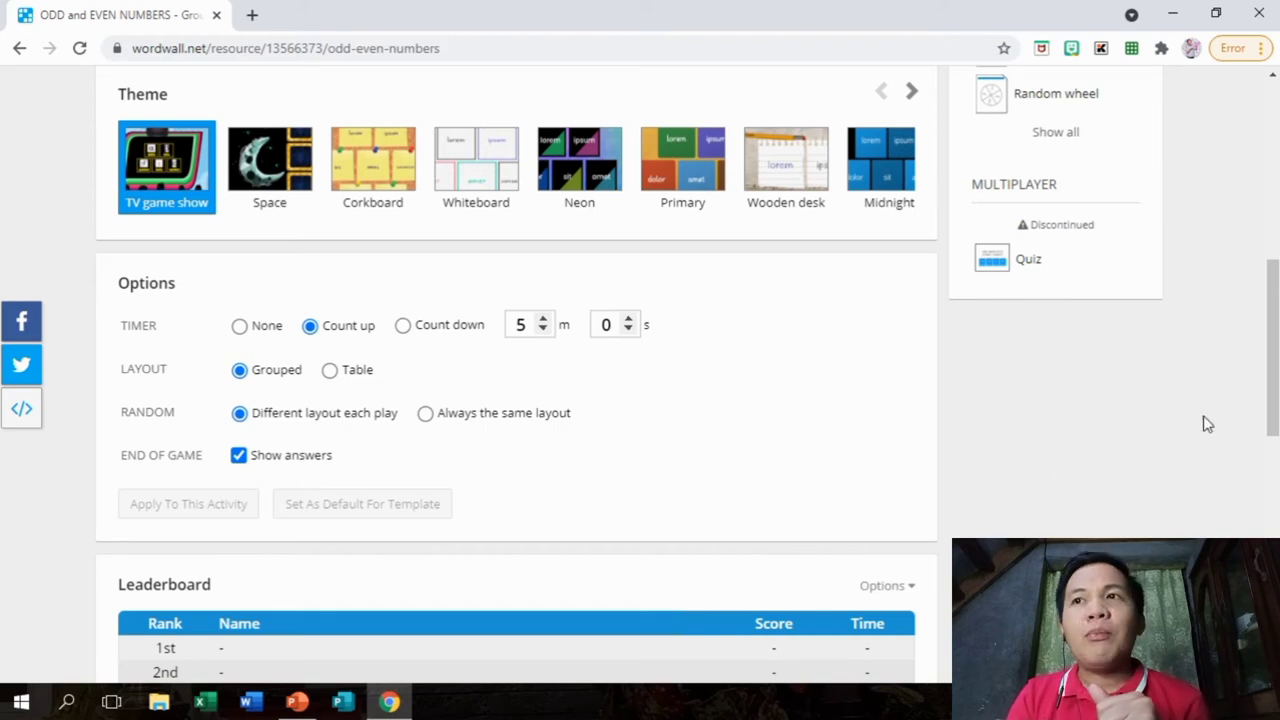
drag(1272, 345, 1272, 472)
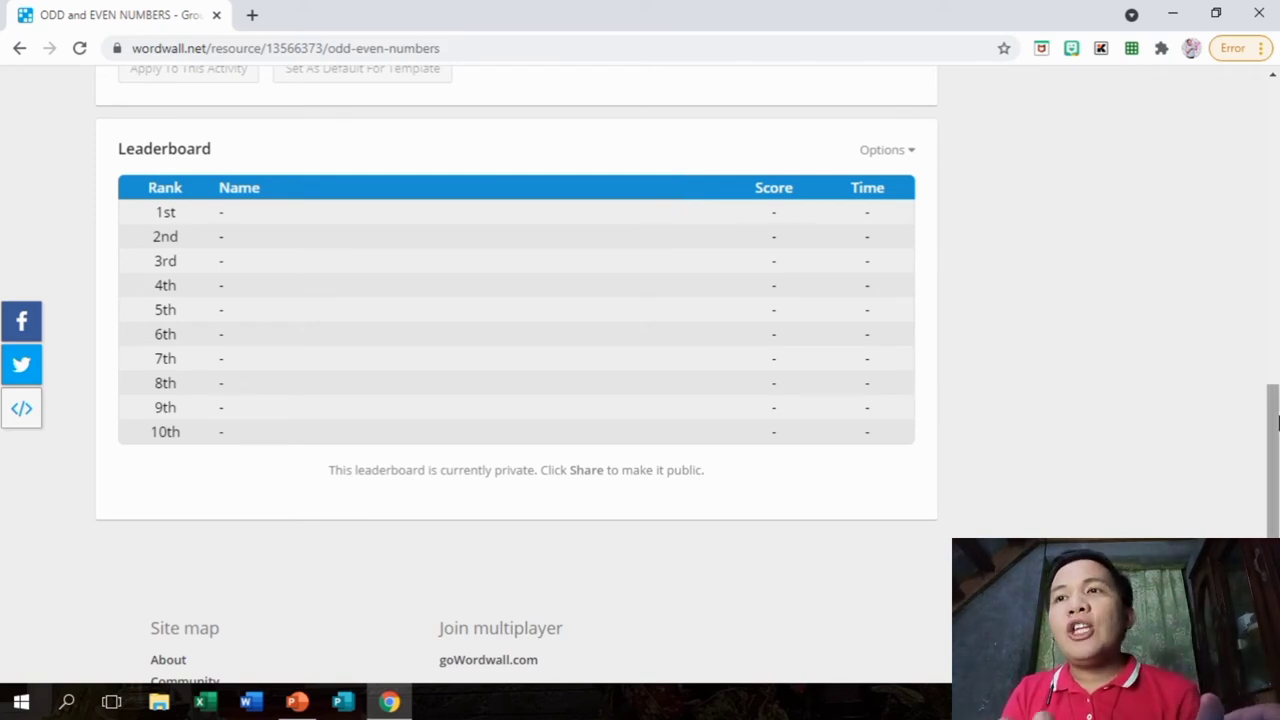
drag(1272, 465, 1272, 360)
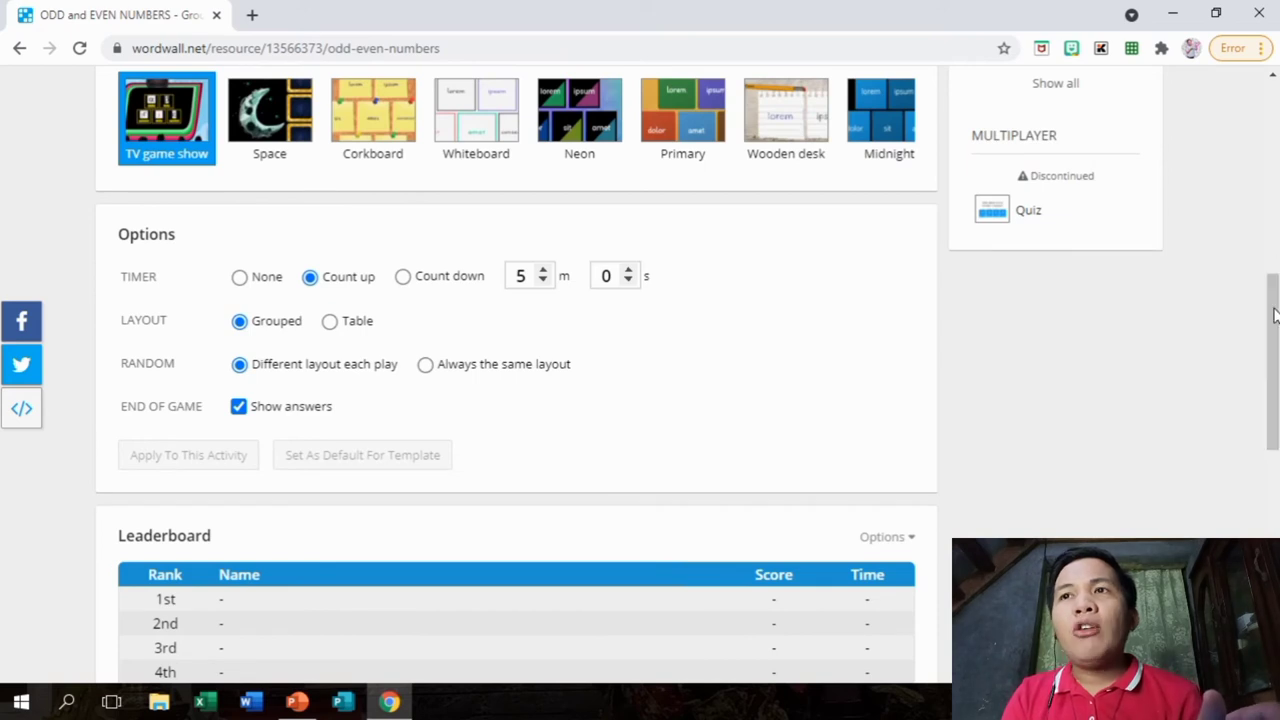
drag(1275, 315, 1276, 465)
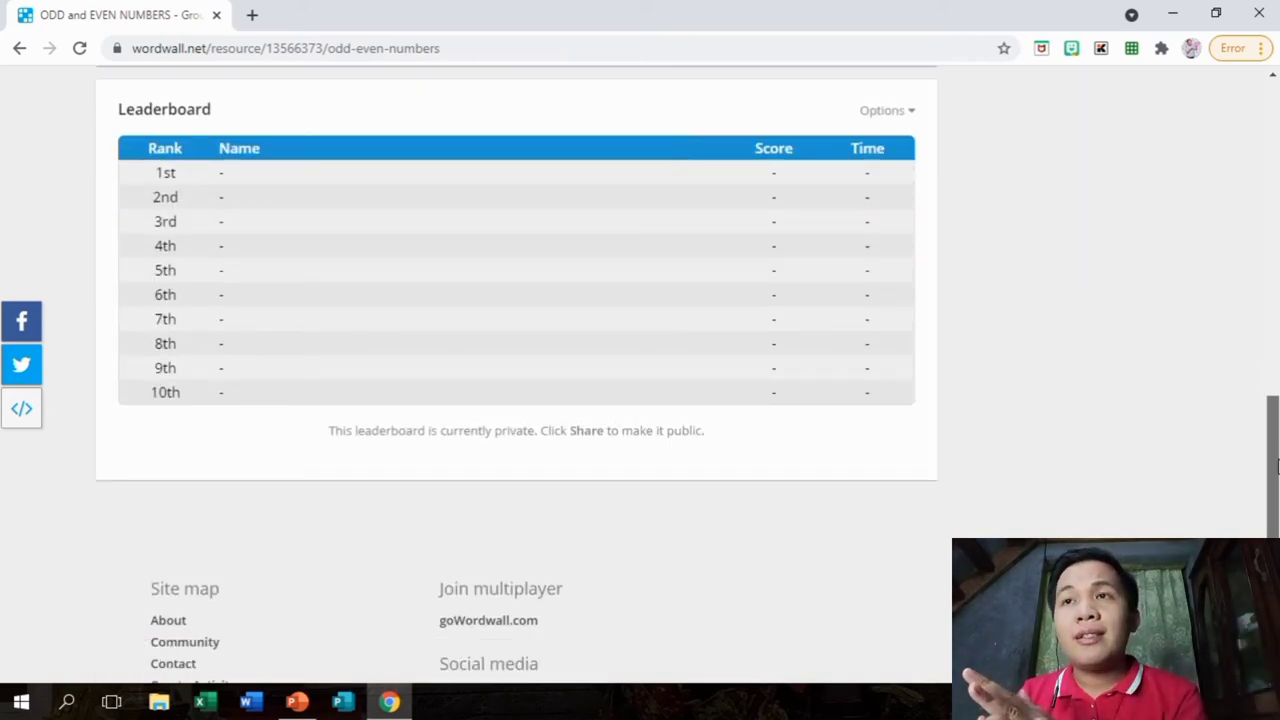
drag(1276, 465, 1276, 204)
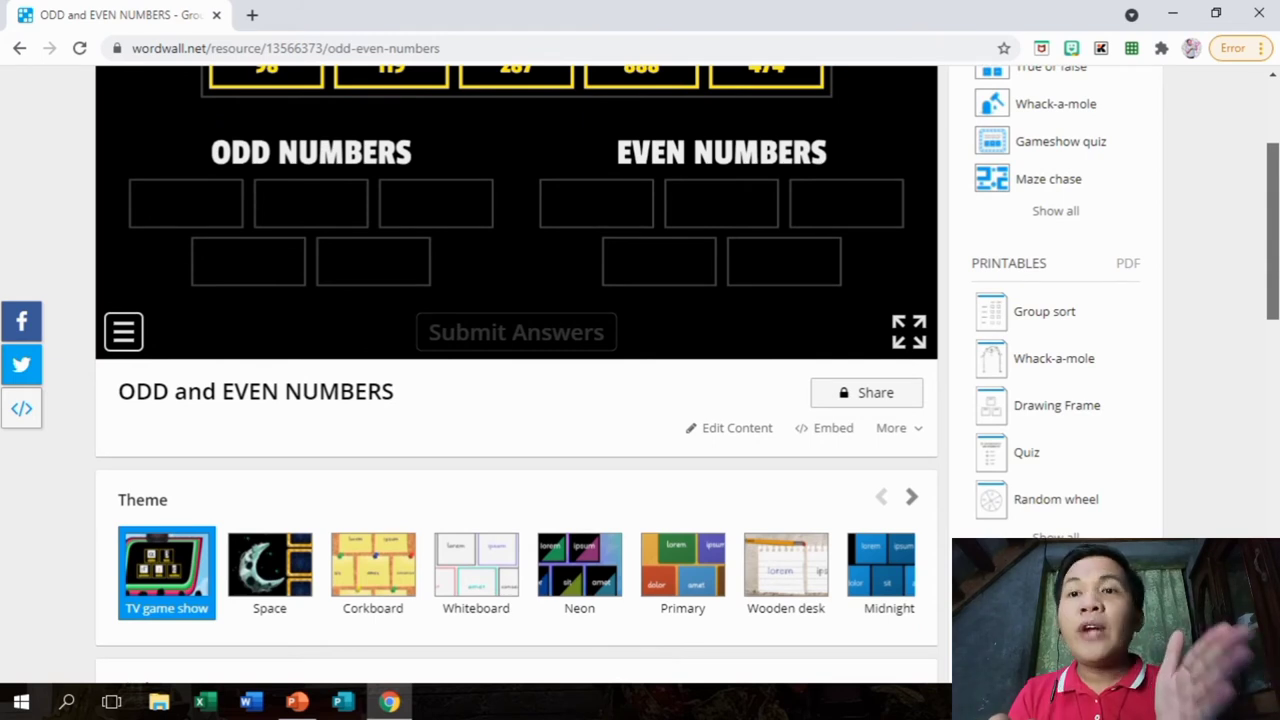
scroll(516, 370, down, 1)
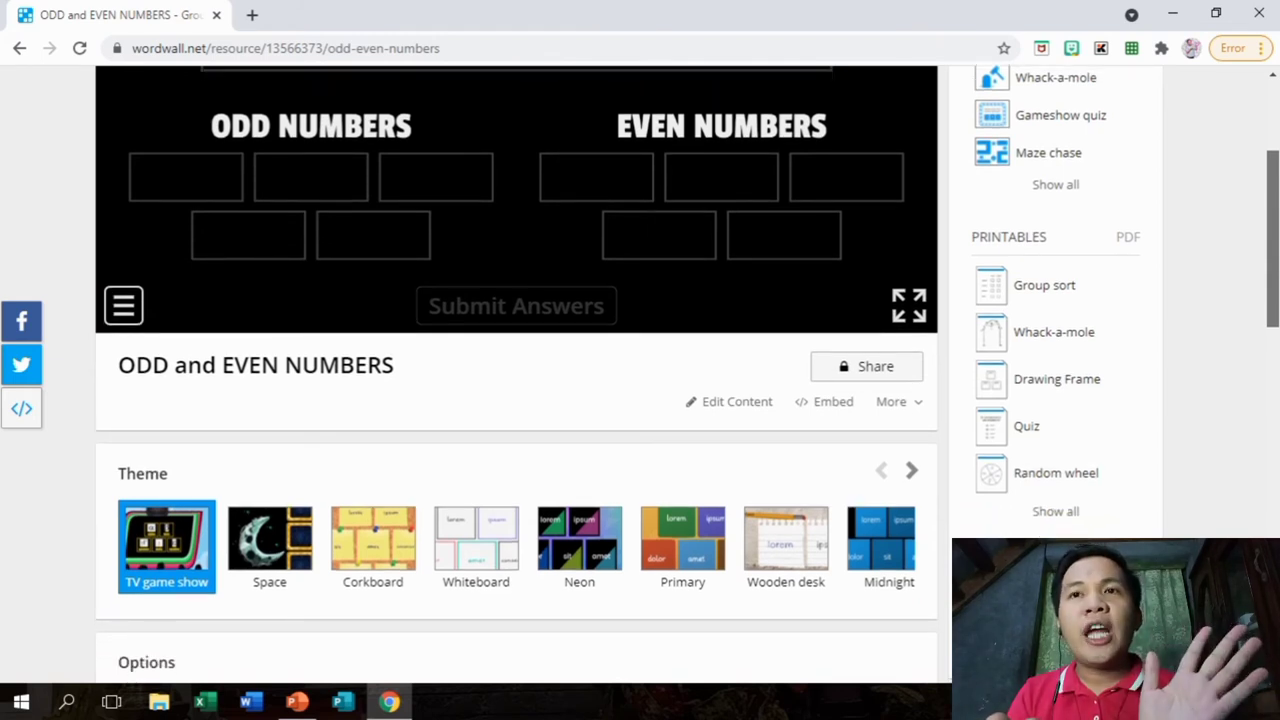
scroll(516, 370, up, 1)
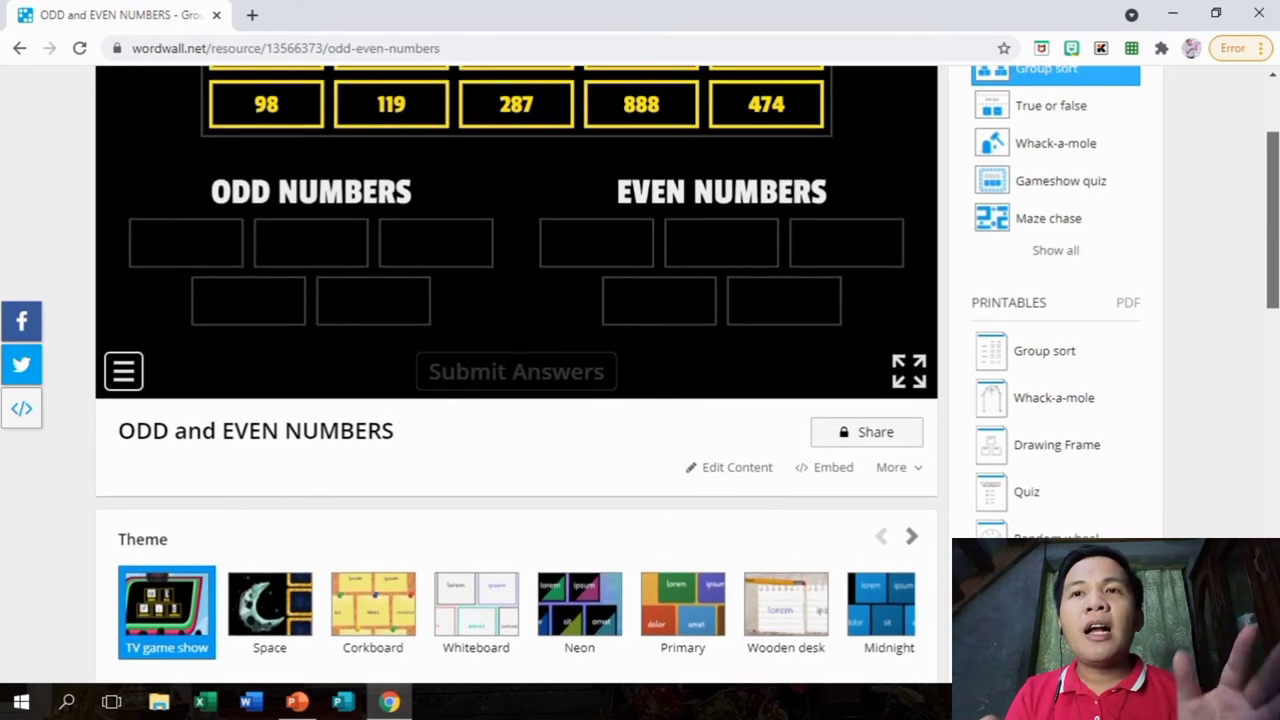
- Share the activity with students as an assignment and shorten its results title to 'ODD and EVEN NUMBERS', keeping the quotation marks
click(872, 433)
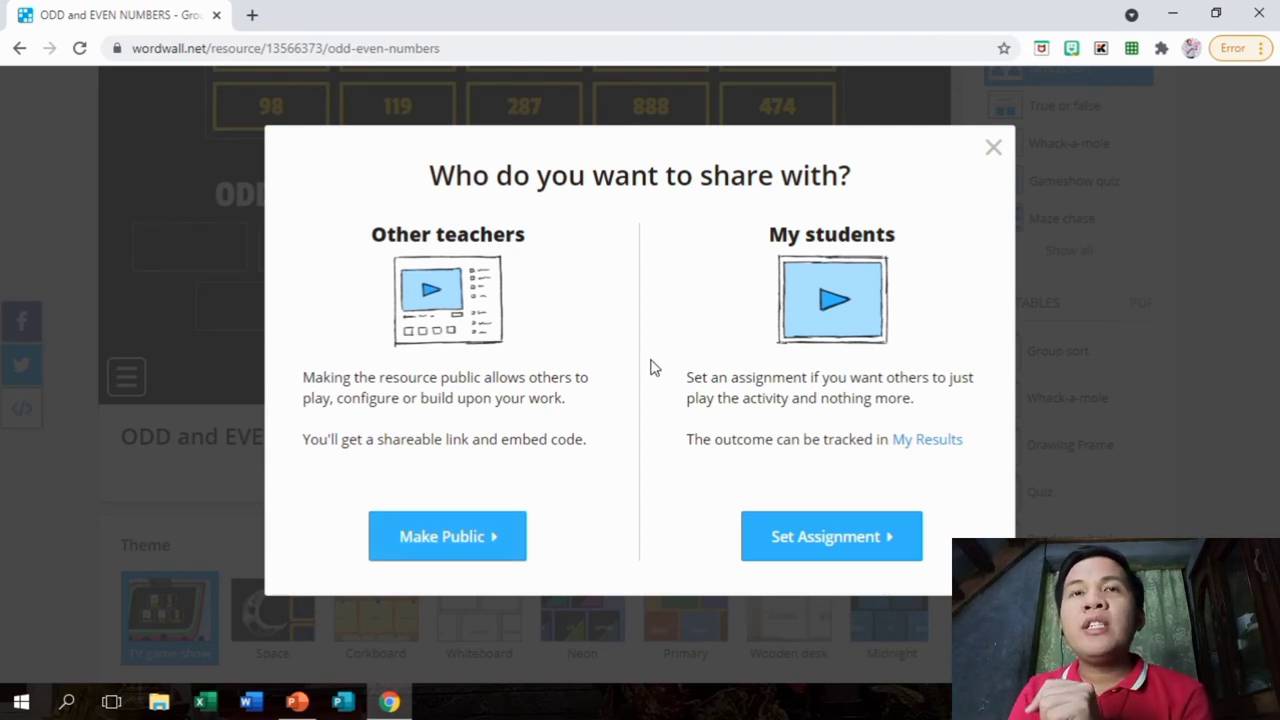
click(801, 543)
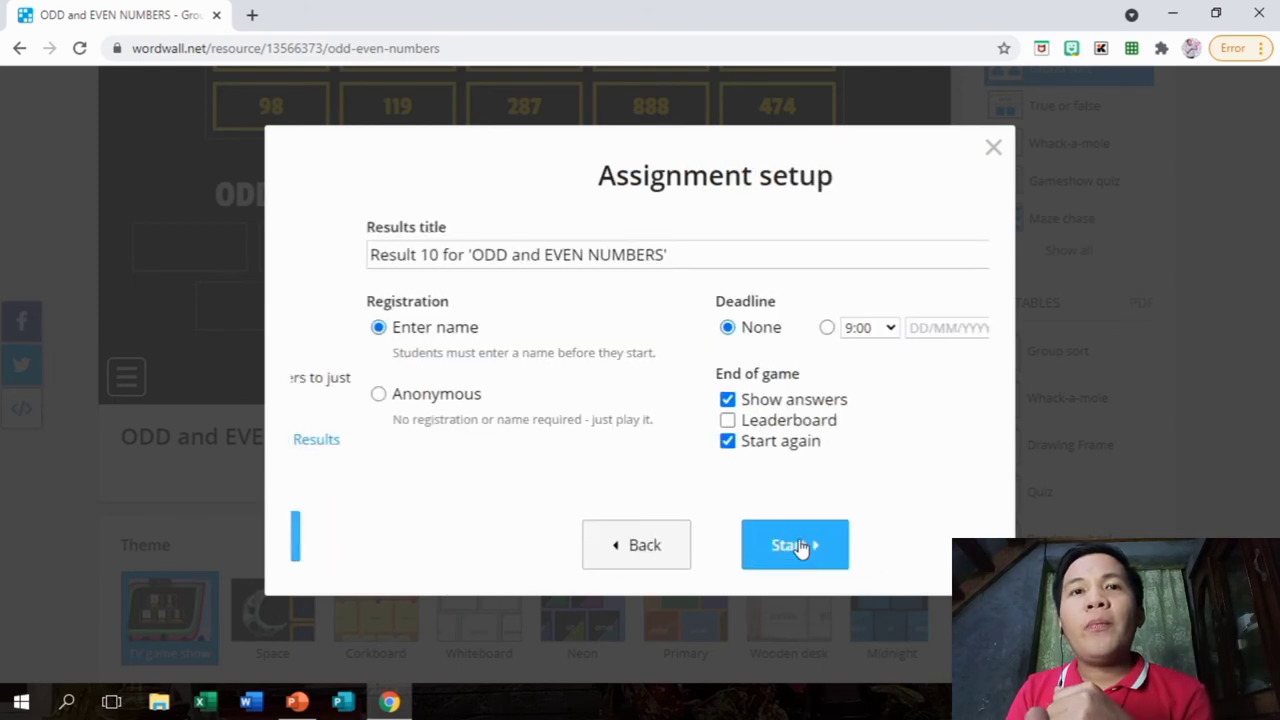
click(394, 254)
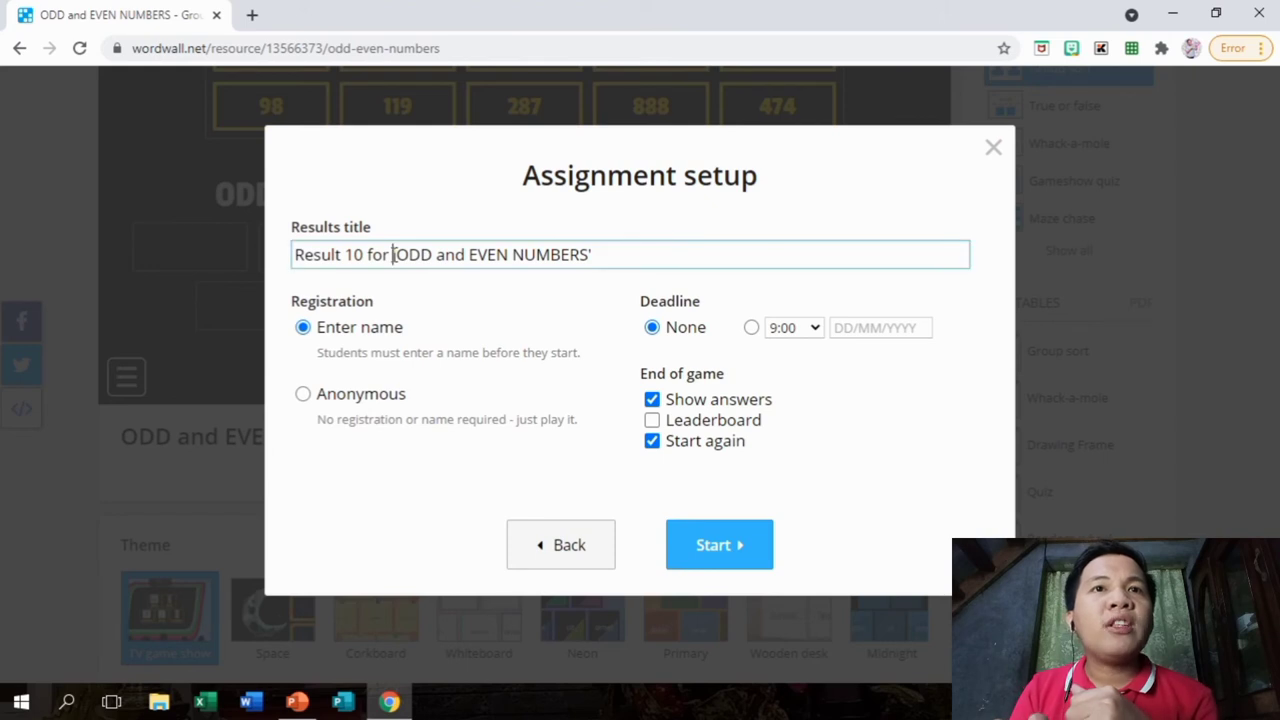
key(BackSpace)
key(BackSpace)
key(BackSpace)
key(BackSpace)
key(BackSpace)
key(BackSpace)
key(BackSpace)
key(BackSpace)
key(BackSpace)
key(BackSpace)
key(BackSpace)
key(BackSpace)
key(BackSpace)
key(BackSpace)
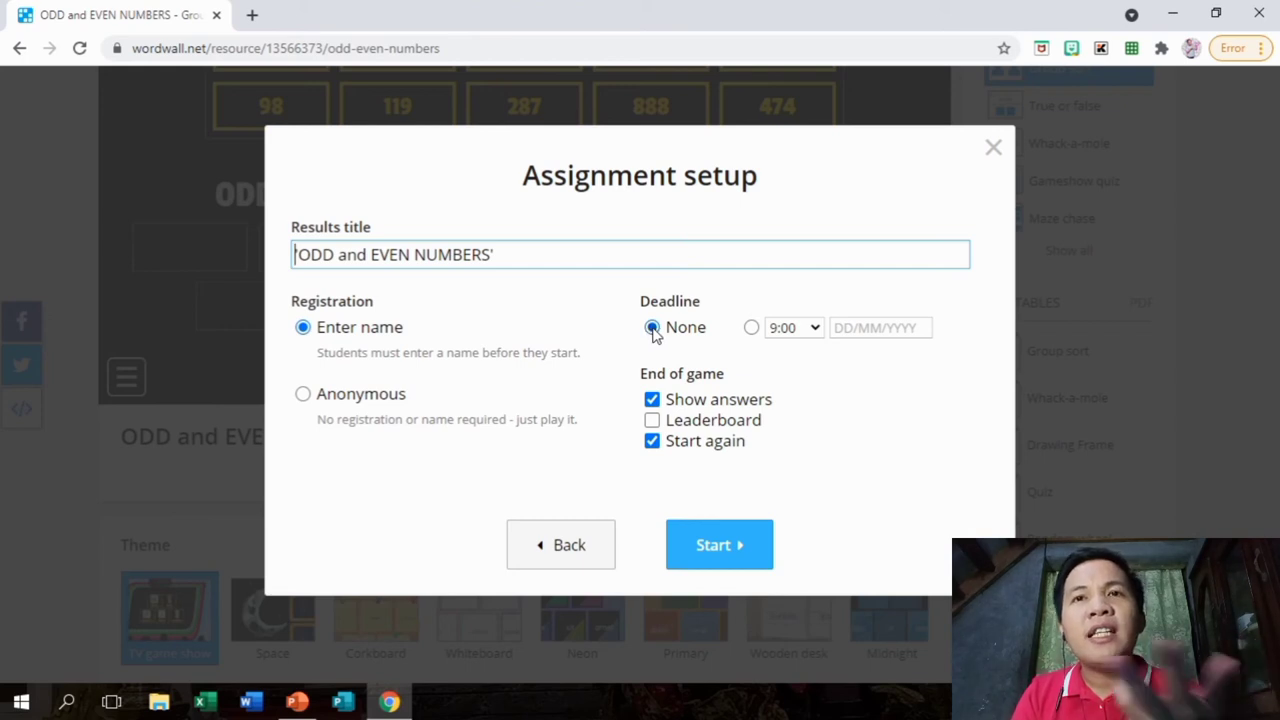
- Disable Start again and enable Leaderboard for the end of the game, and start the assignment to generate its student link
click(659, 454)
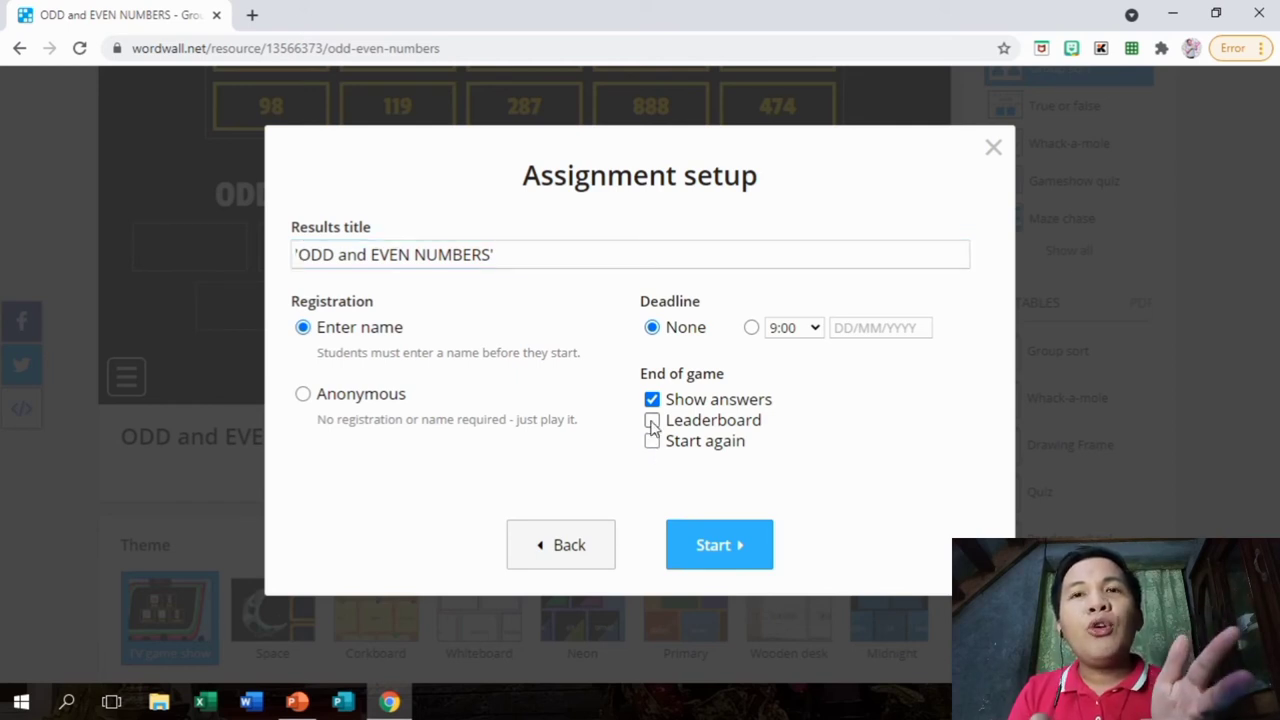
click(652, 423)
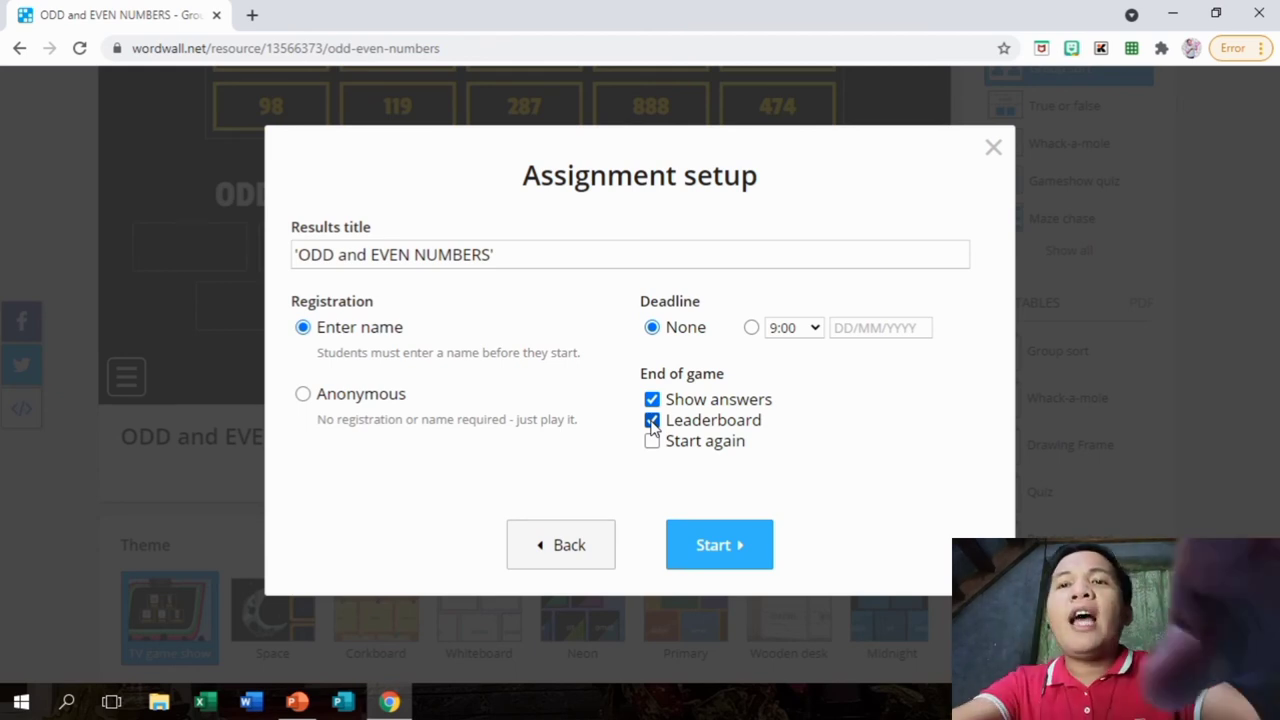
click(652, 421)
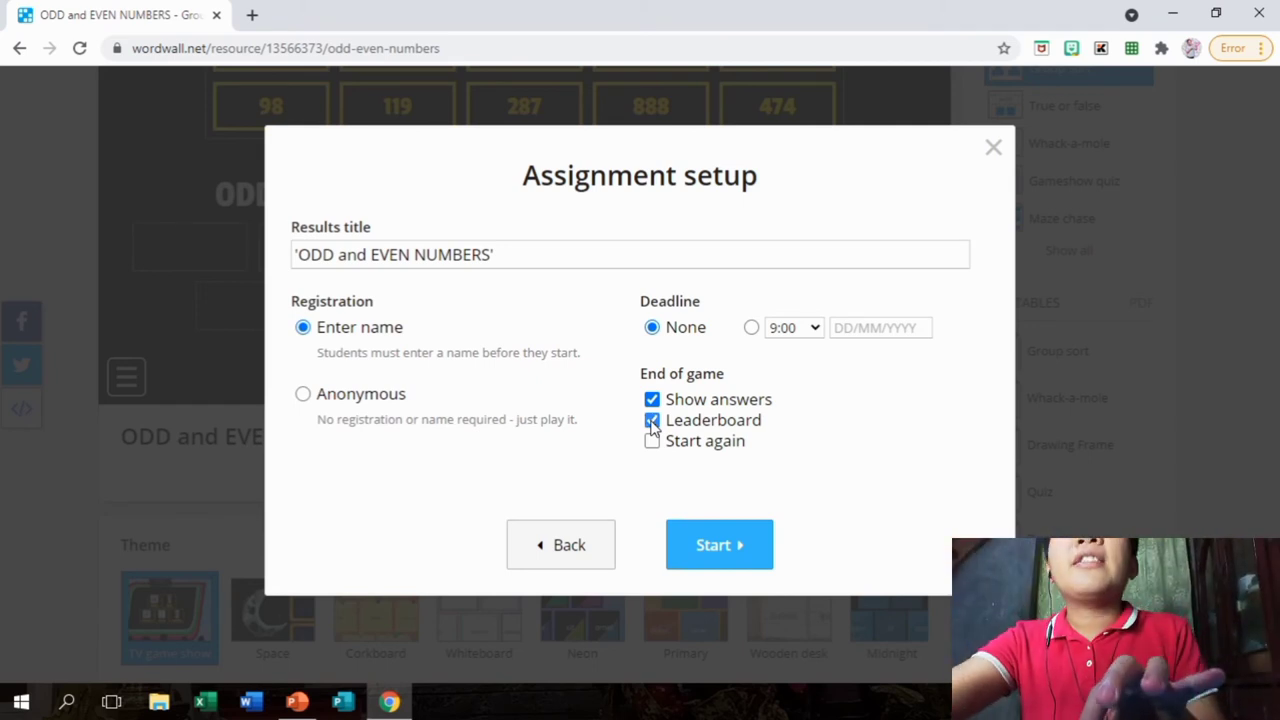
click(731, 545)
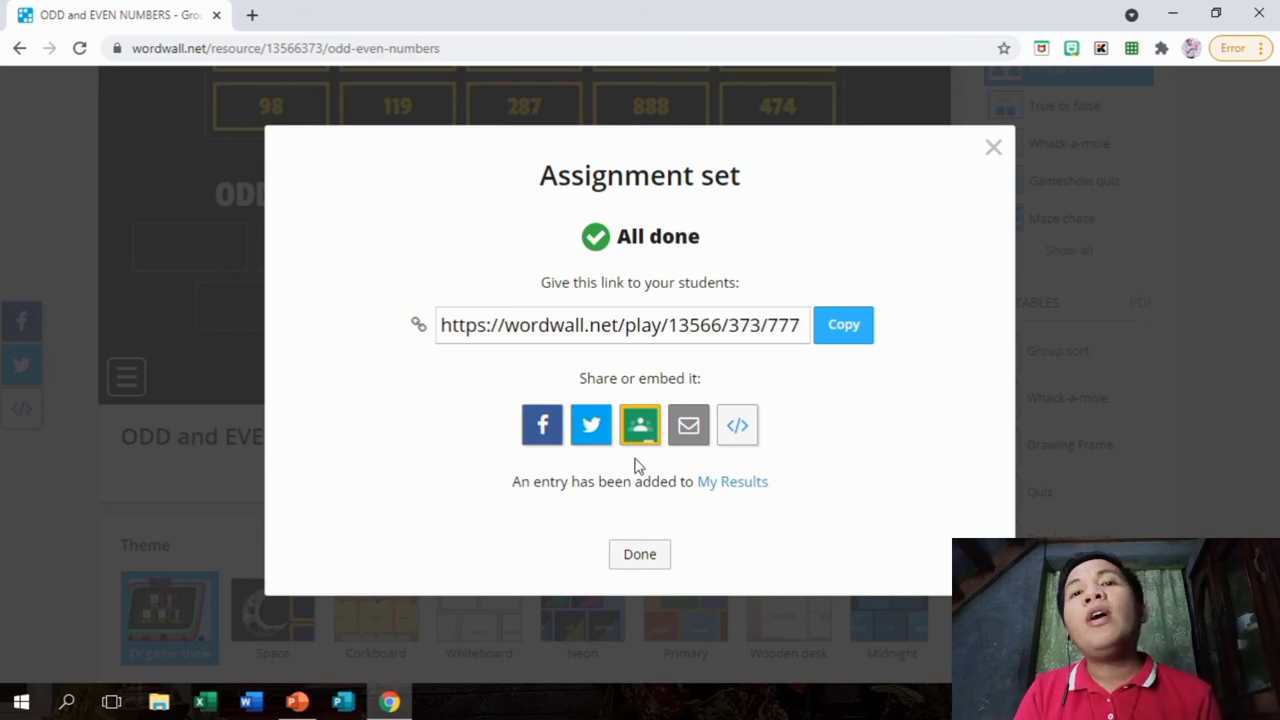
- Copy the student link of the new assignment and close the assignment confirmation
click(846, 332)
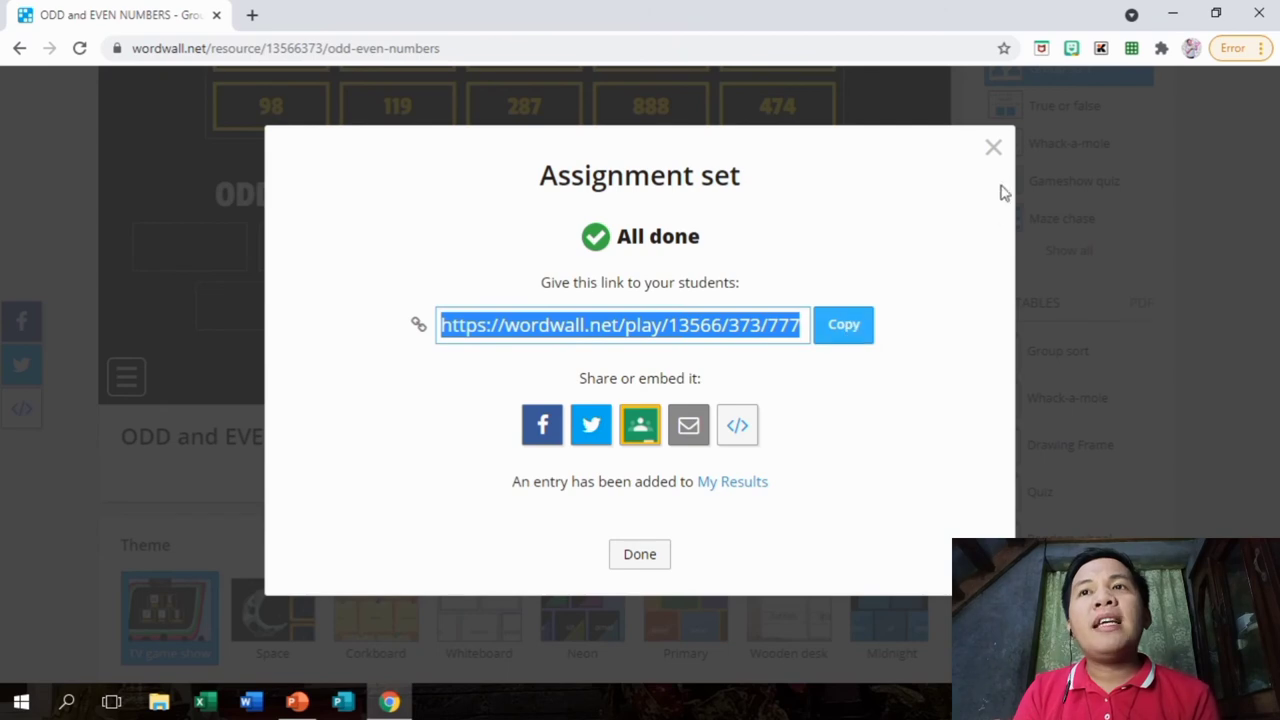
click(994, 150)
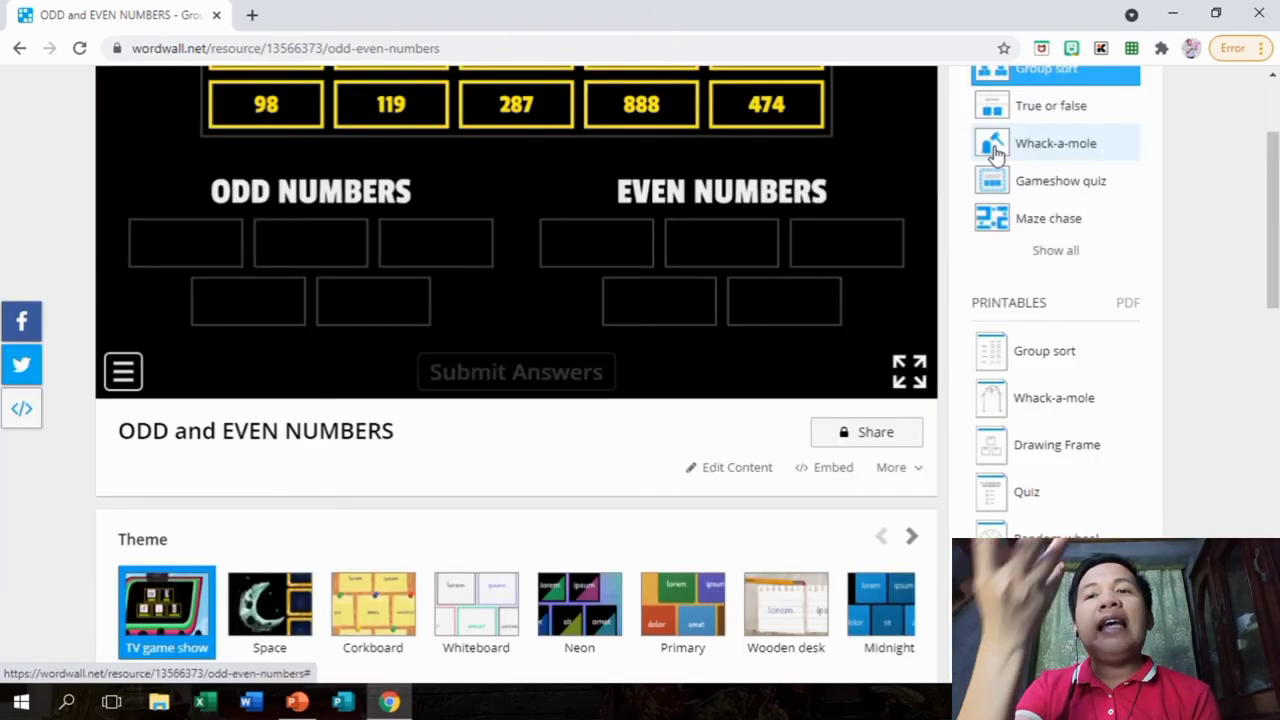
scroll(1275, 187, up, 2)
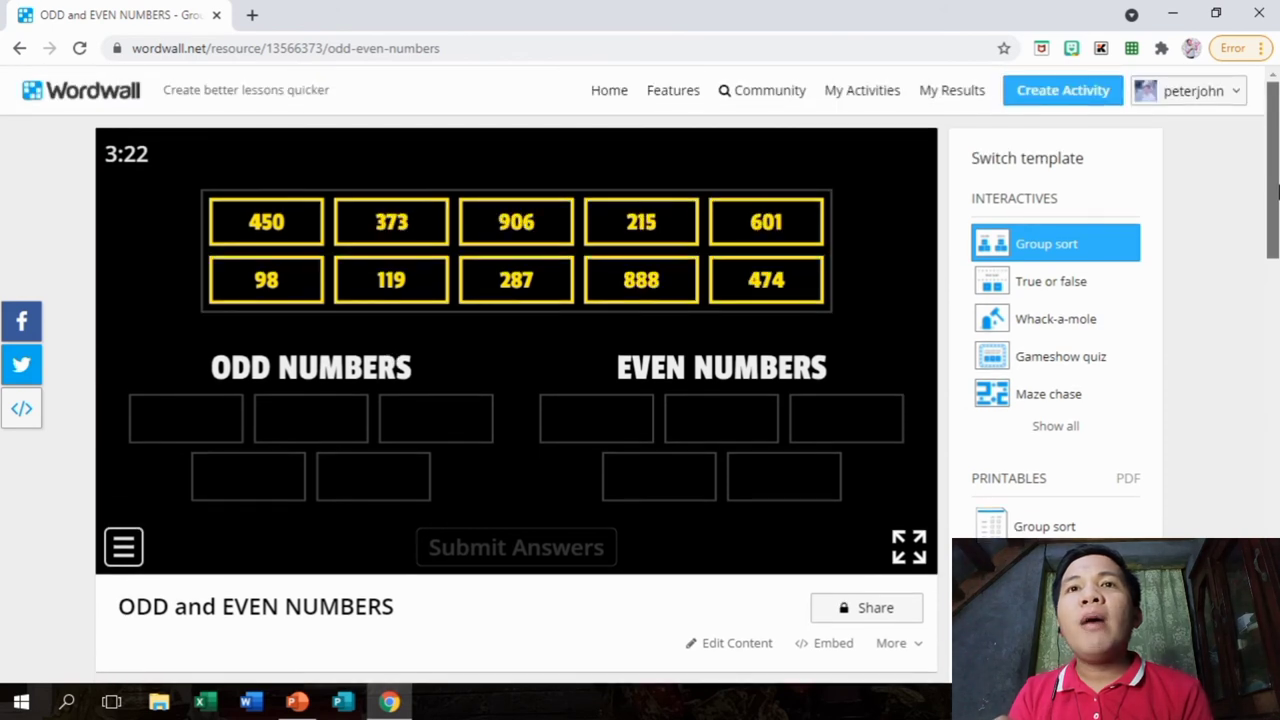
drag(1276, 190, 1276, 200)
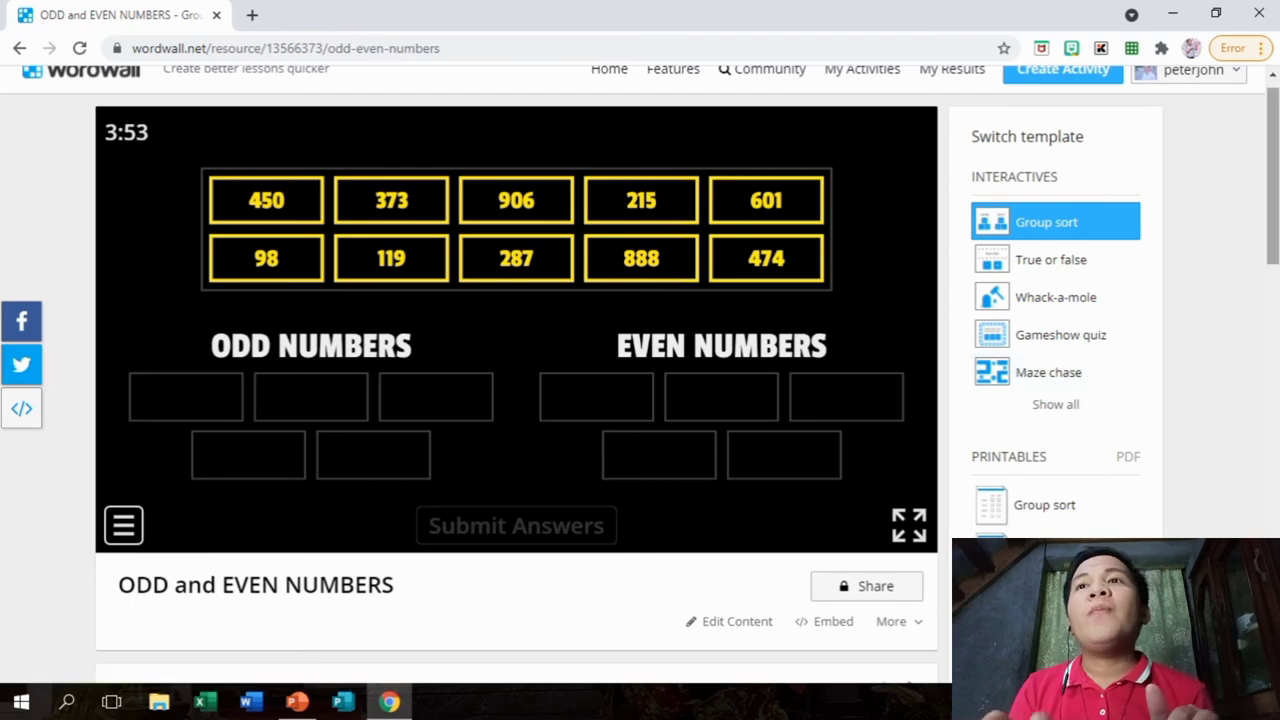
scroll(1073, 377, up, 1)
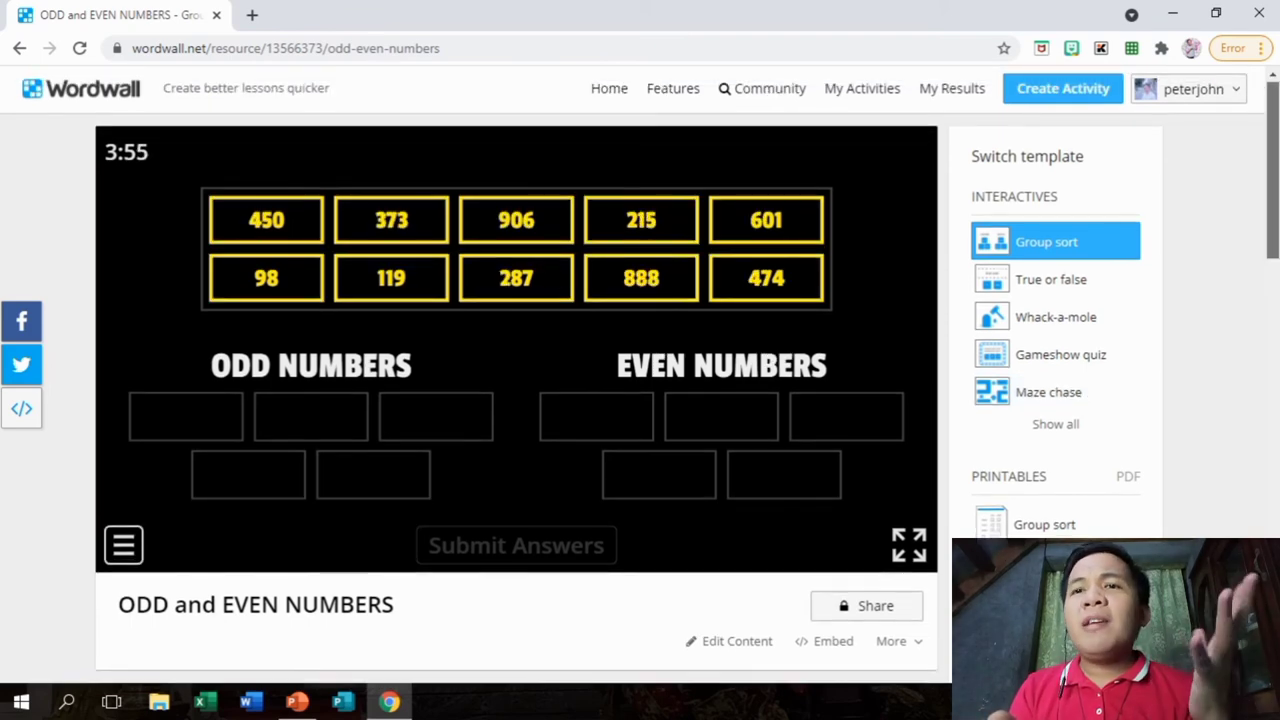
scroll(1275, 245, down, 3)
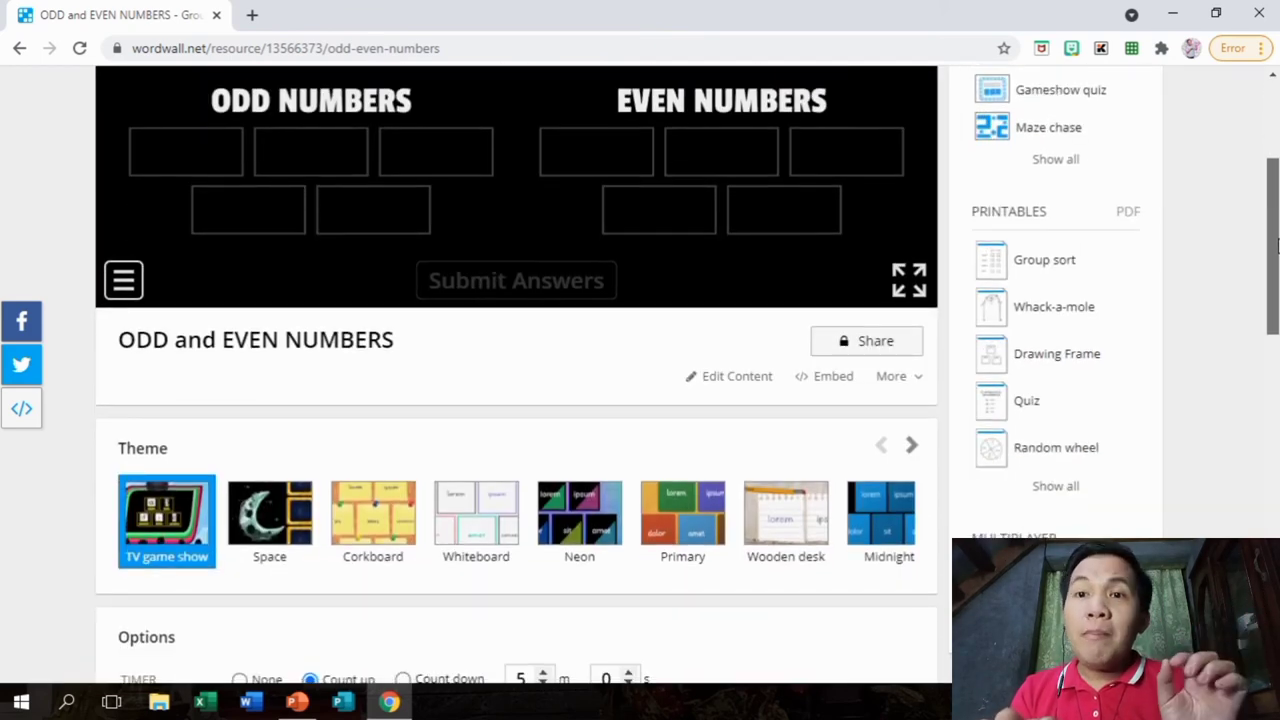
scroll(1275, 245, up, 3)
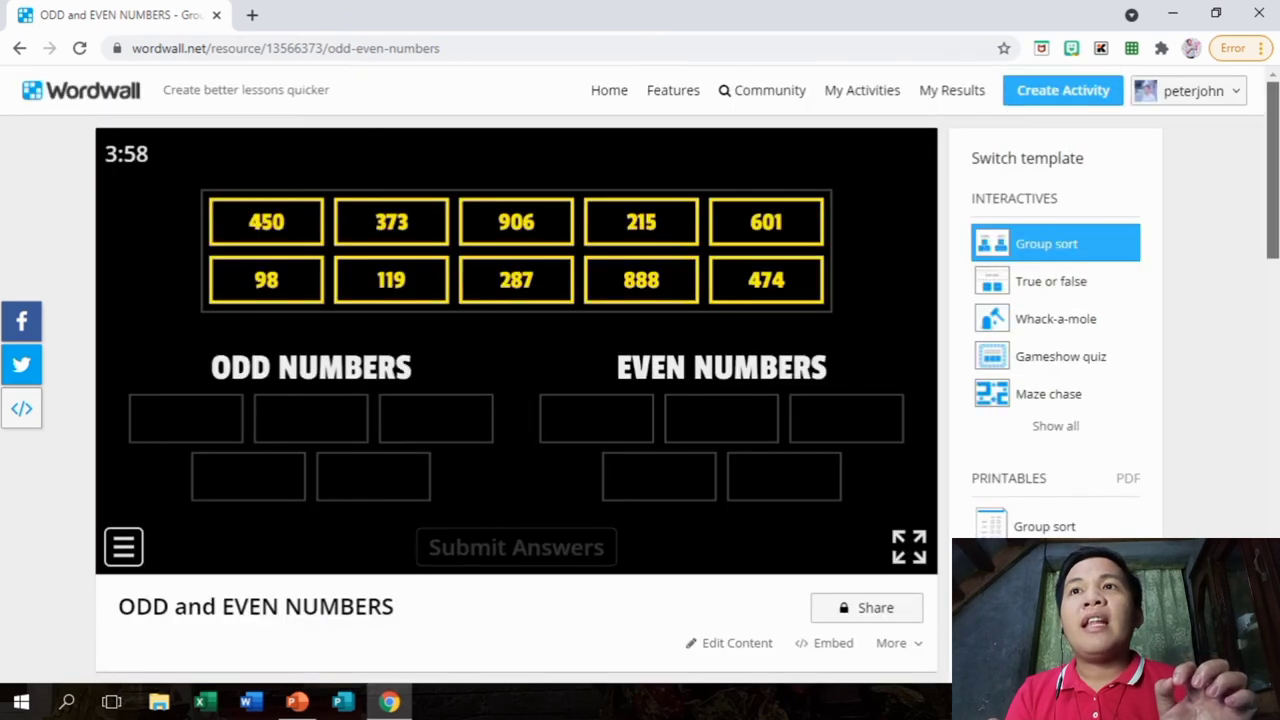
- Open My Results and look through the assignment results for the 'ODD and EVEN NUMBERS' entry and the earlier assignments
click(955, 92)
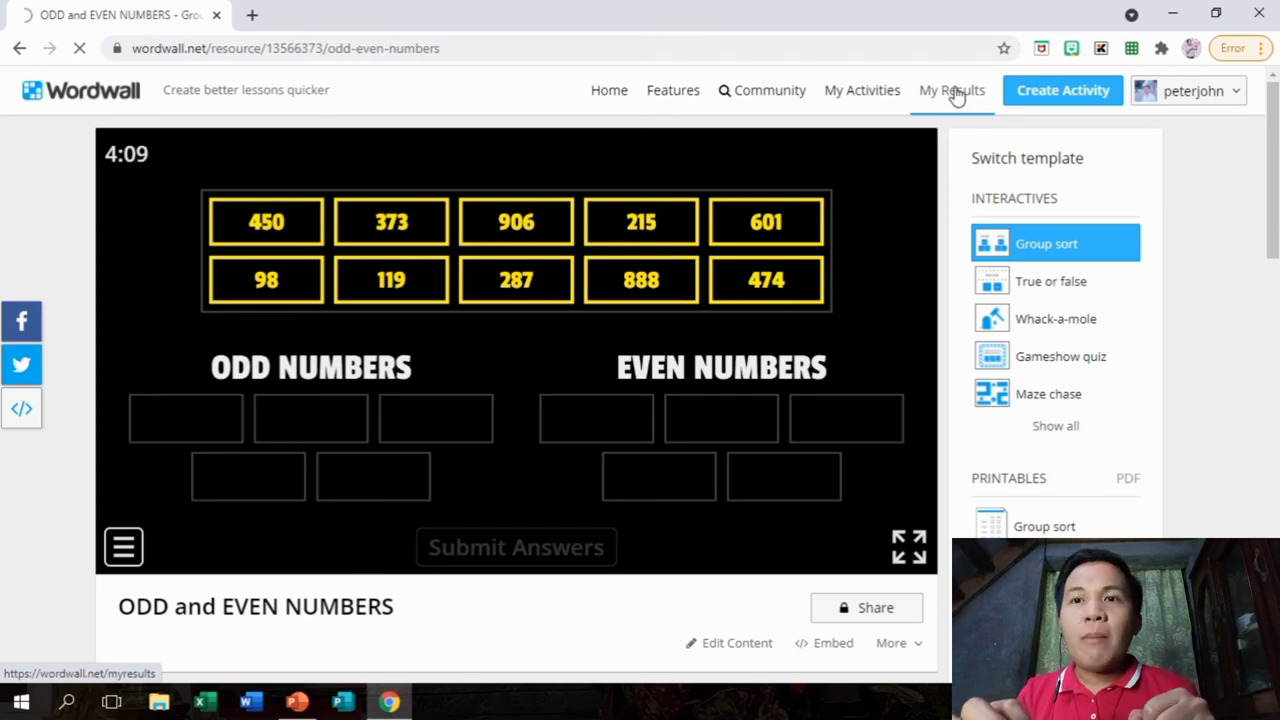
click(955, 92)
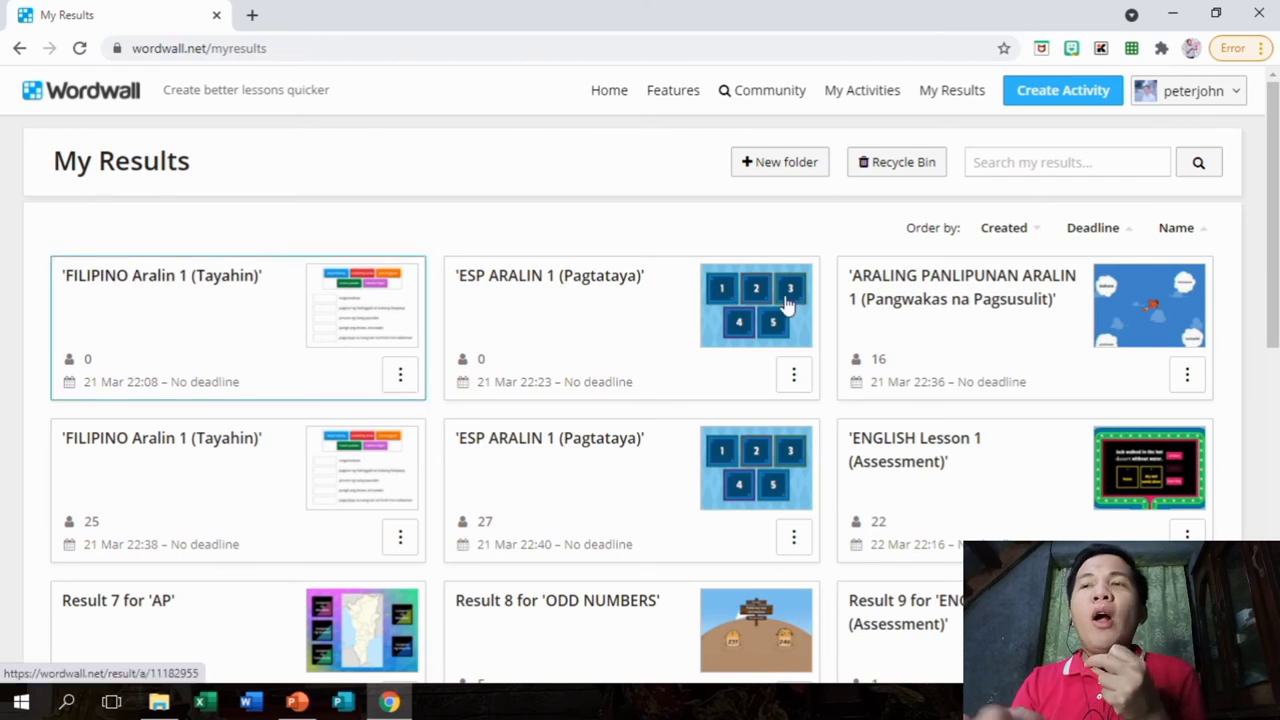
scroll(787, 305, down, 1)
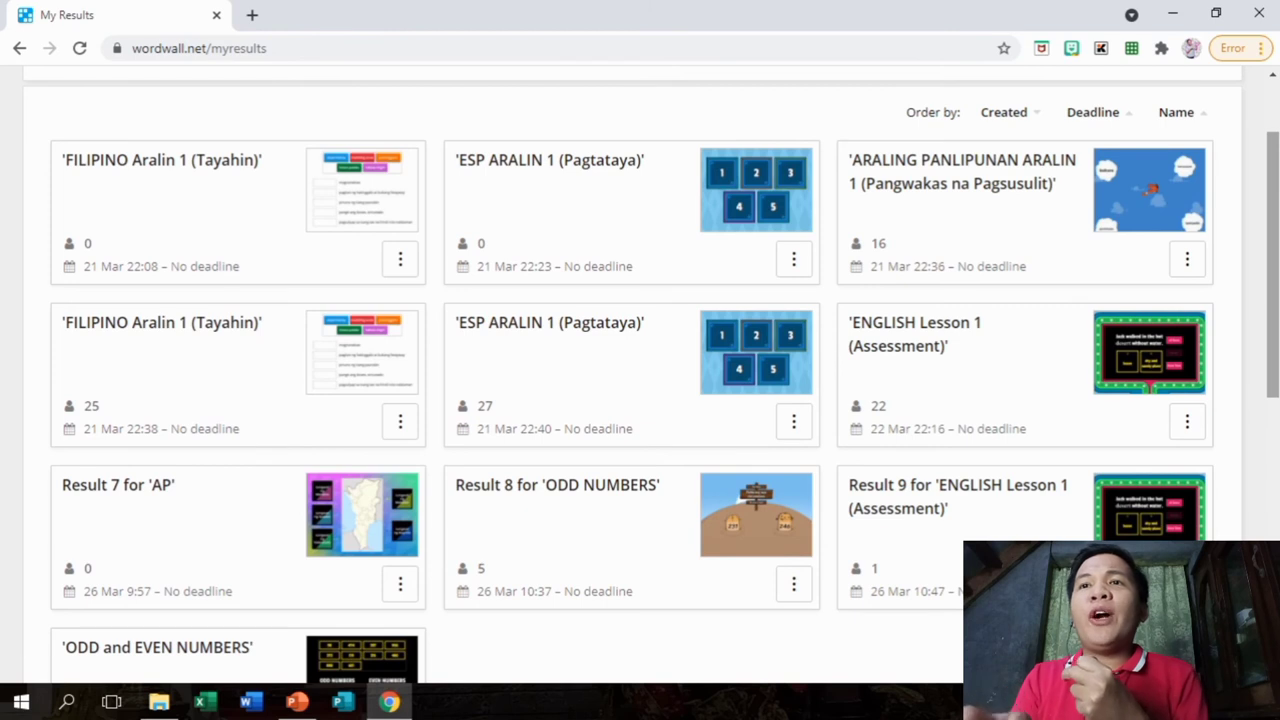
scroll(652, 377, down, 1)
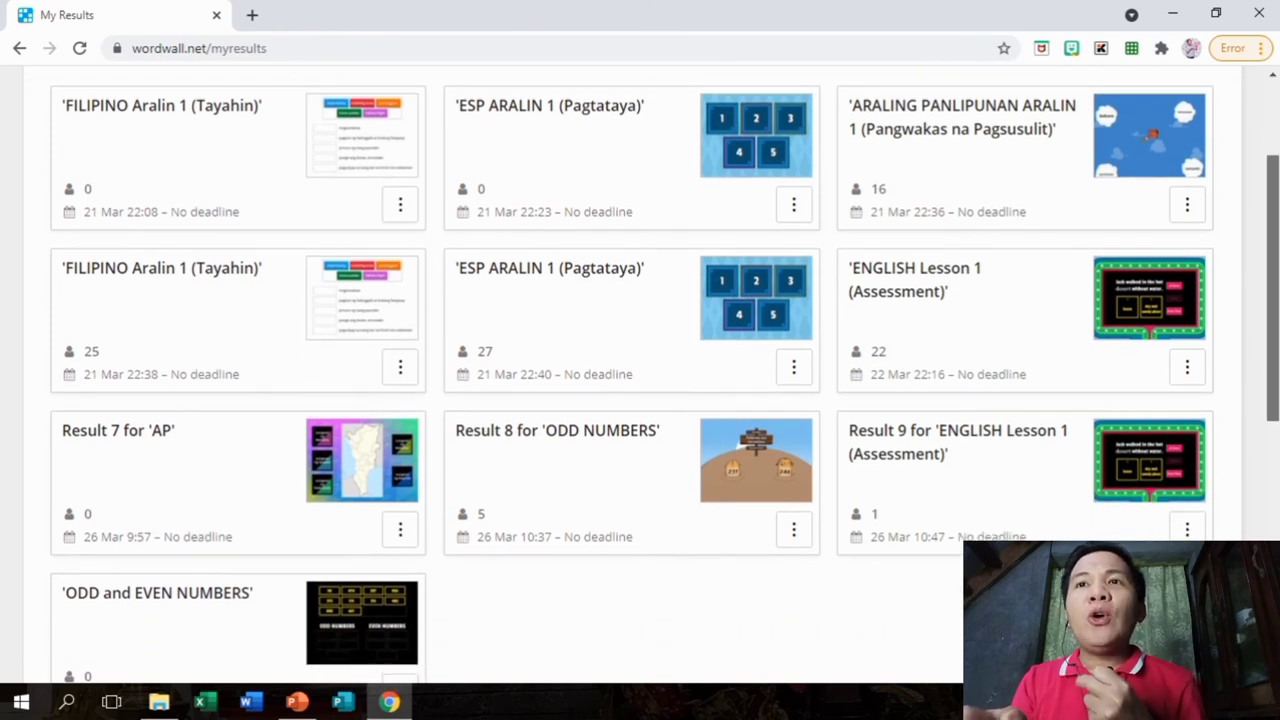
scroll(943, 94, up, 1)
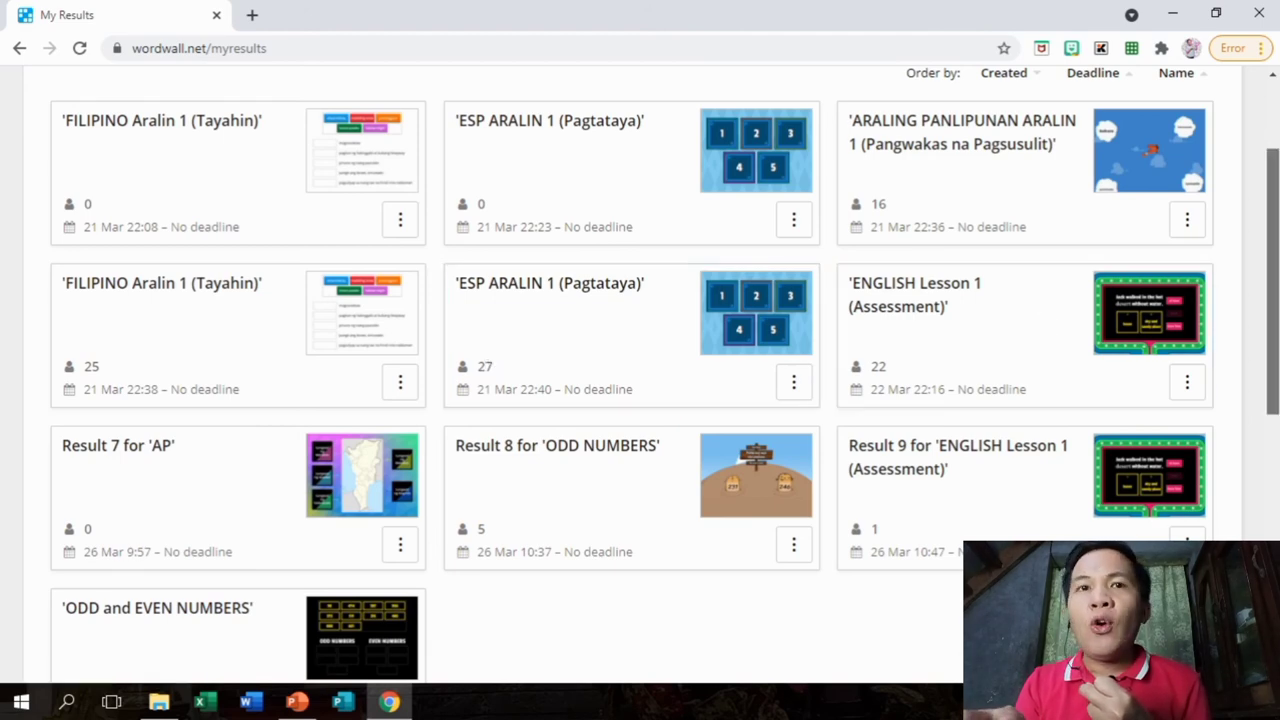
scroll(1274, 383, down, 3)
scroll(1274, 383, up, 2)
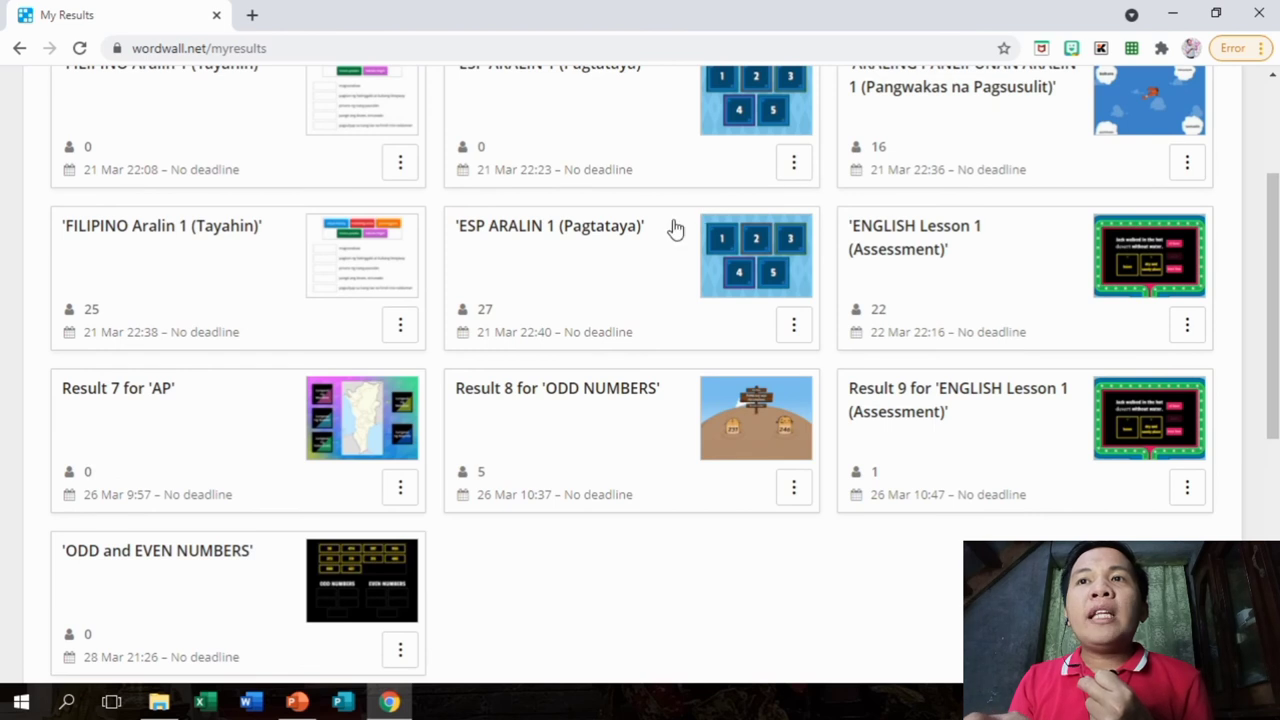
- Open the 'ESP ARALIN 1 (Pagtataya)' results with 27 submissions and review the summary, the score charts and the leaderboard
click(604, 268)
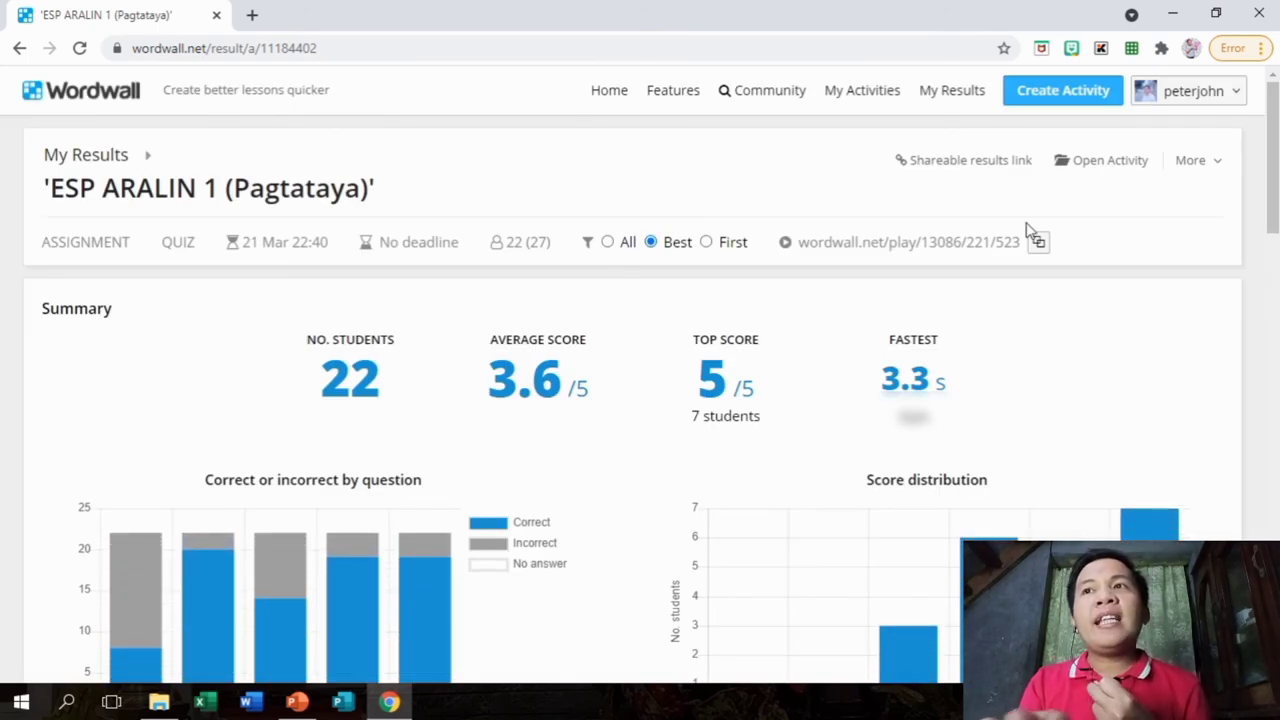
scroll(1272, 160, down, 1)
scroll(1272, 160, down, 2)
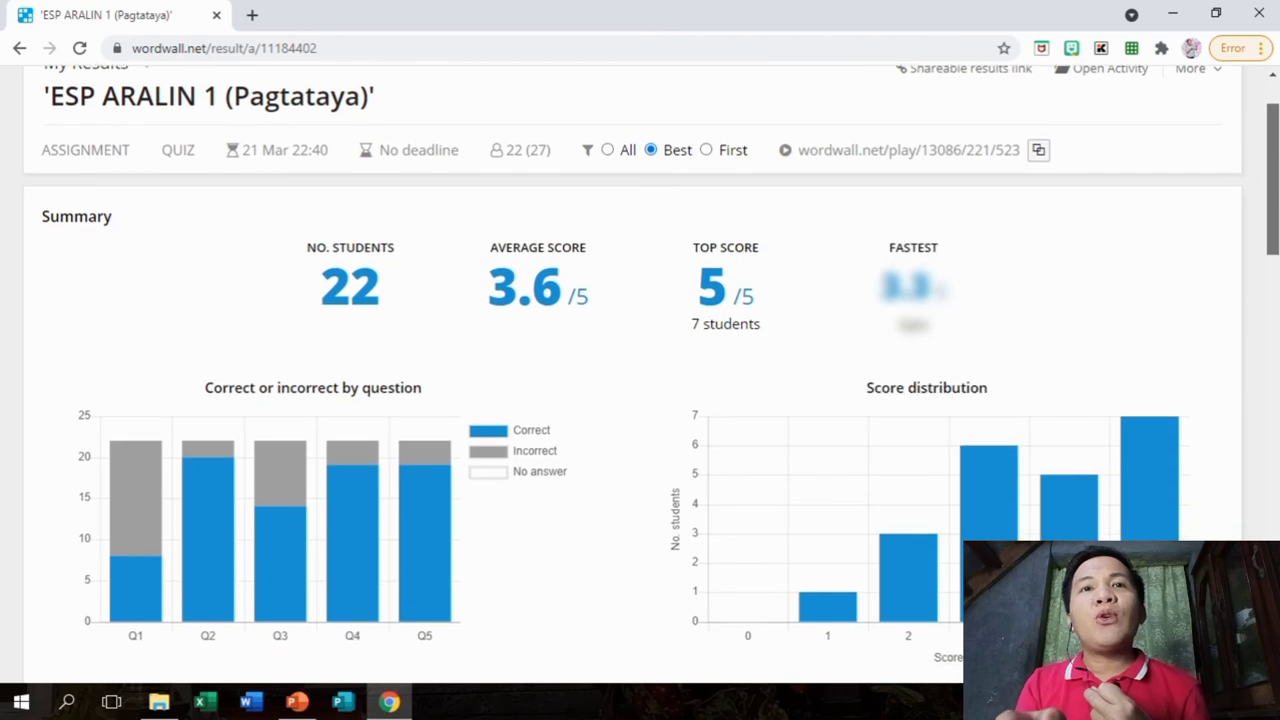
scroll(1272, 160, down, 1)
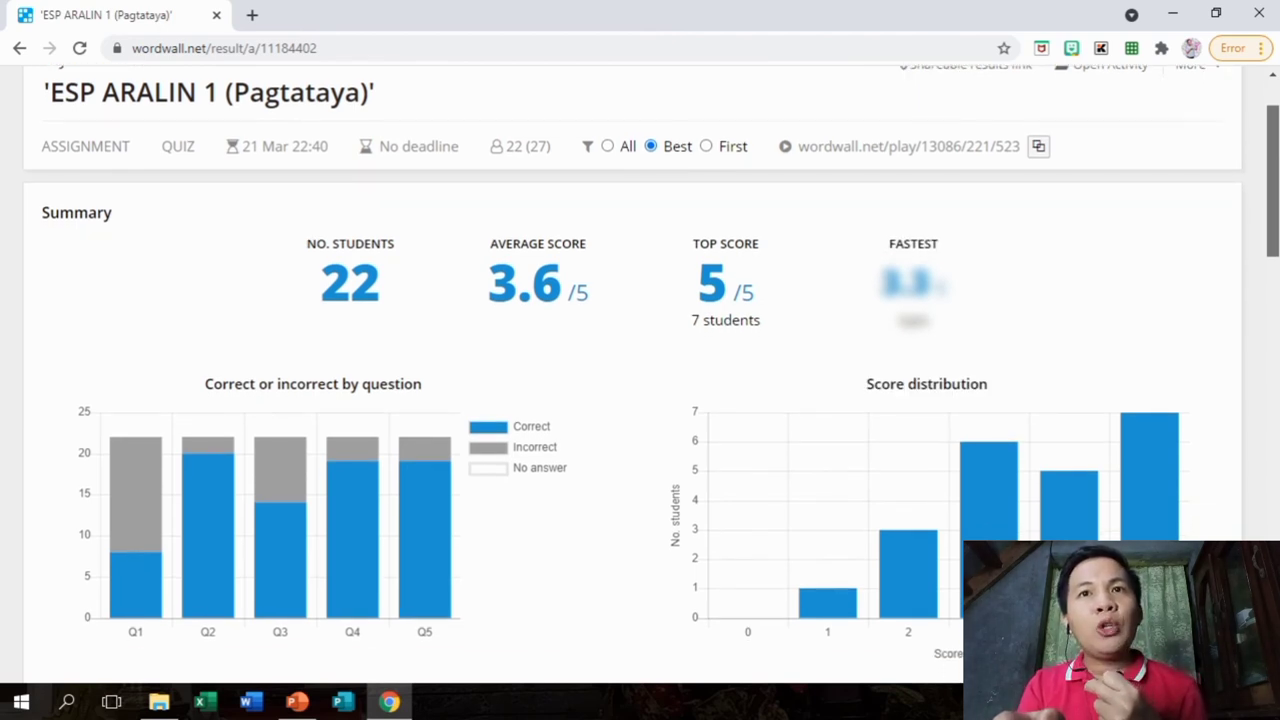
scroll(652, 361, down, 1)
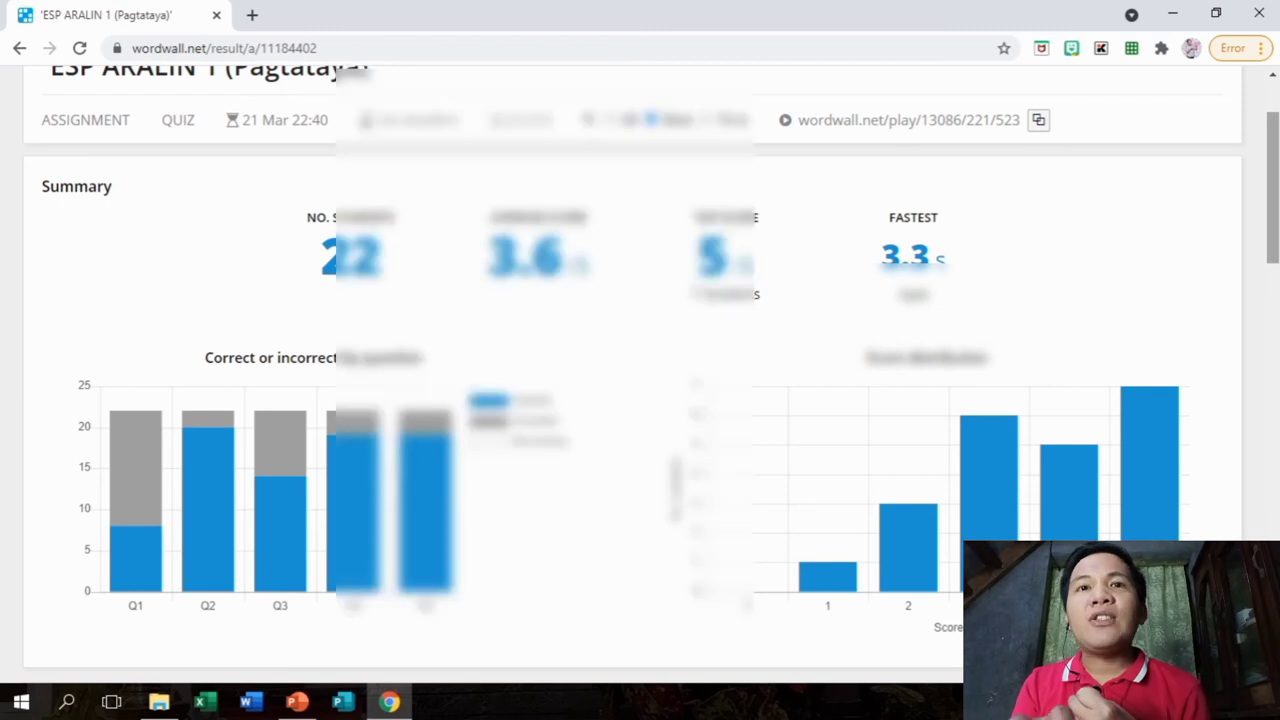
scroll(652, 375, down, 1)
scroll(640, 375, down, 4)
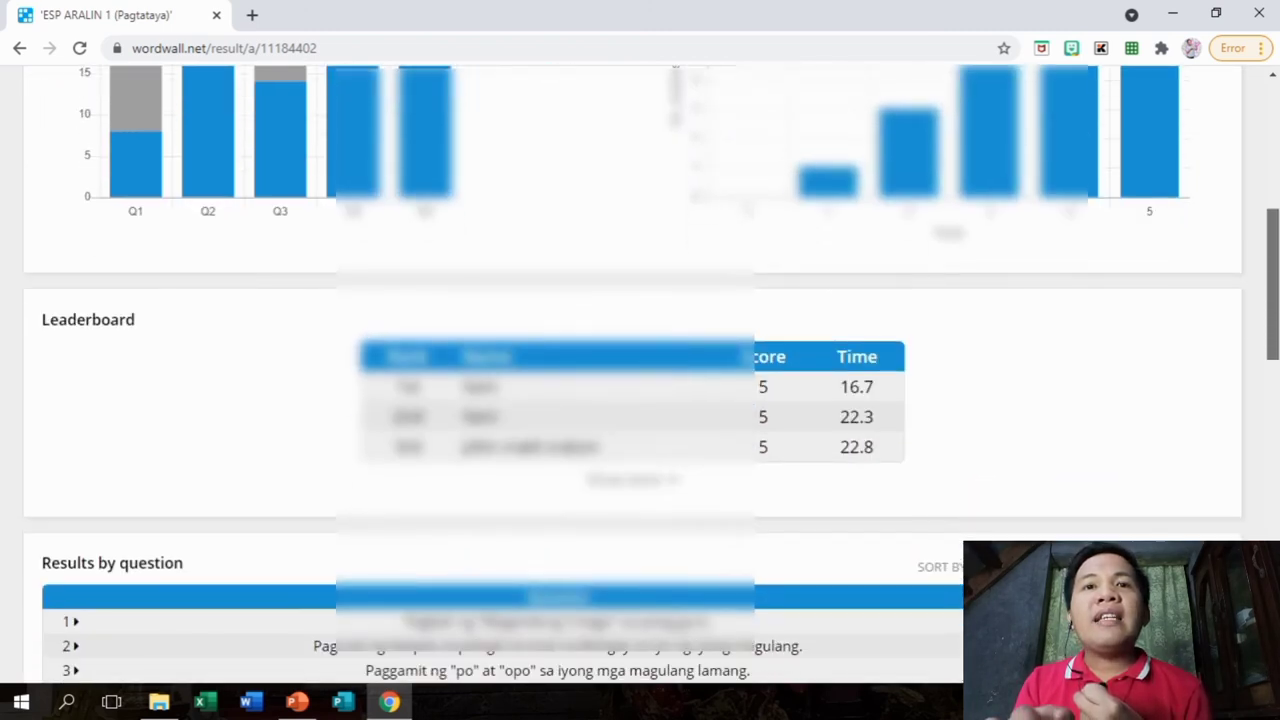
scroll(640, 375, down, 1)
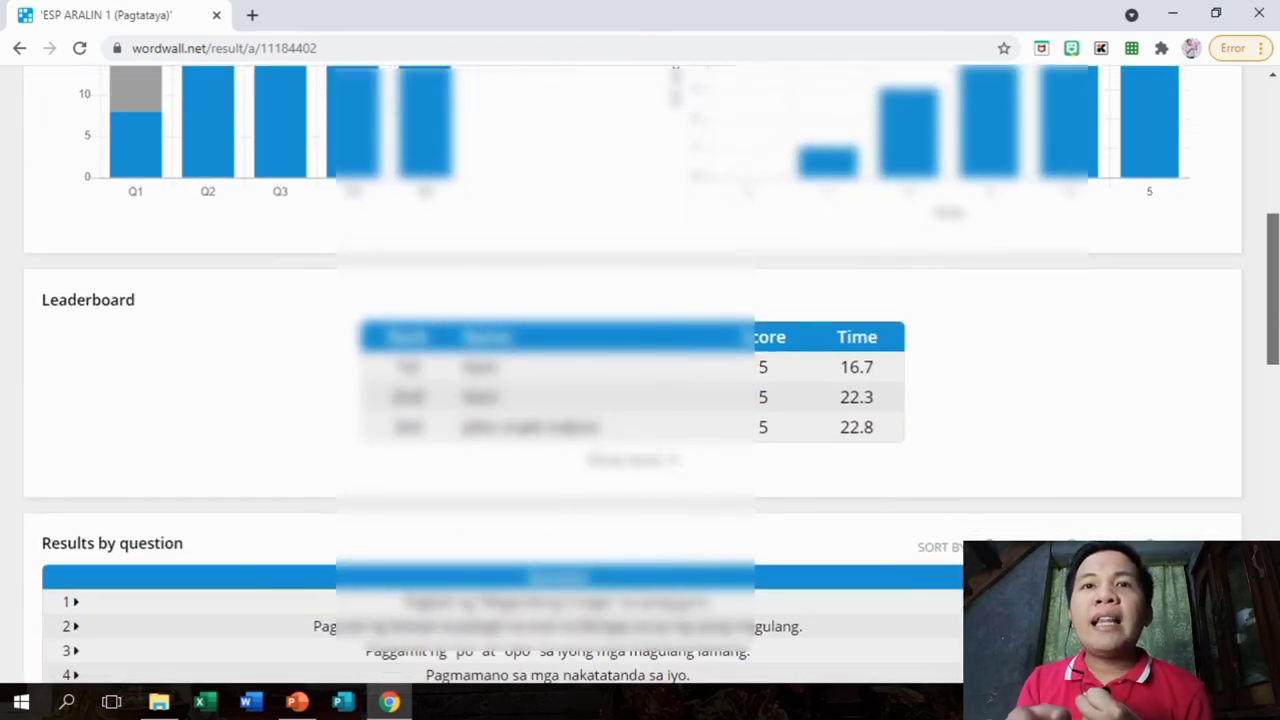
scroll(640, 375, down, 1)
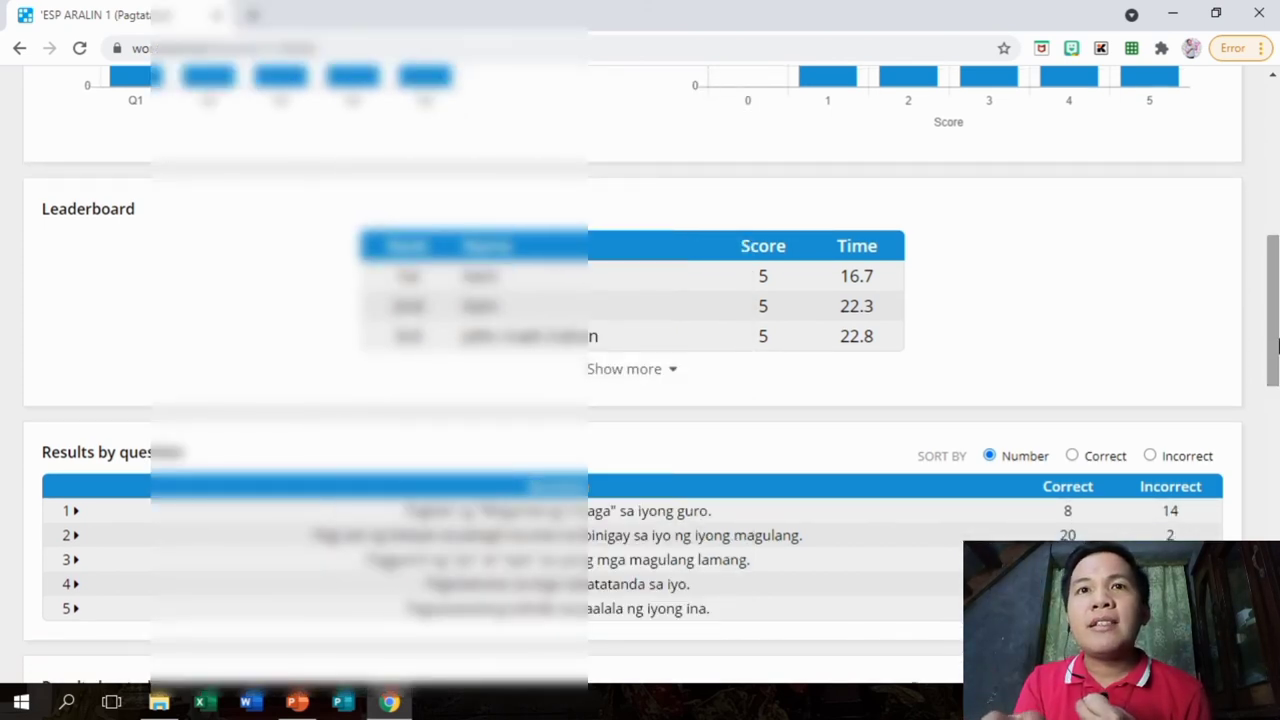
- Examine the correct and incorrect counts by question and the submission results by student
drag(1277, 345, 1277, 413)
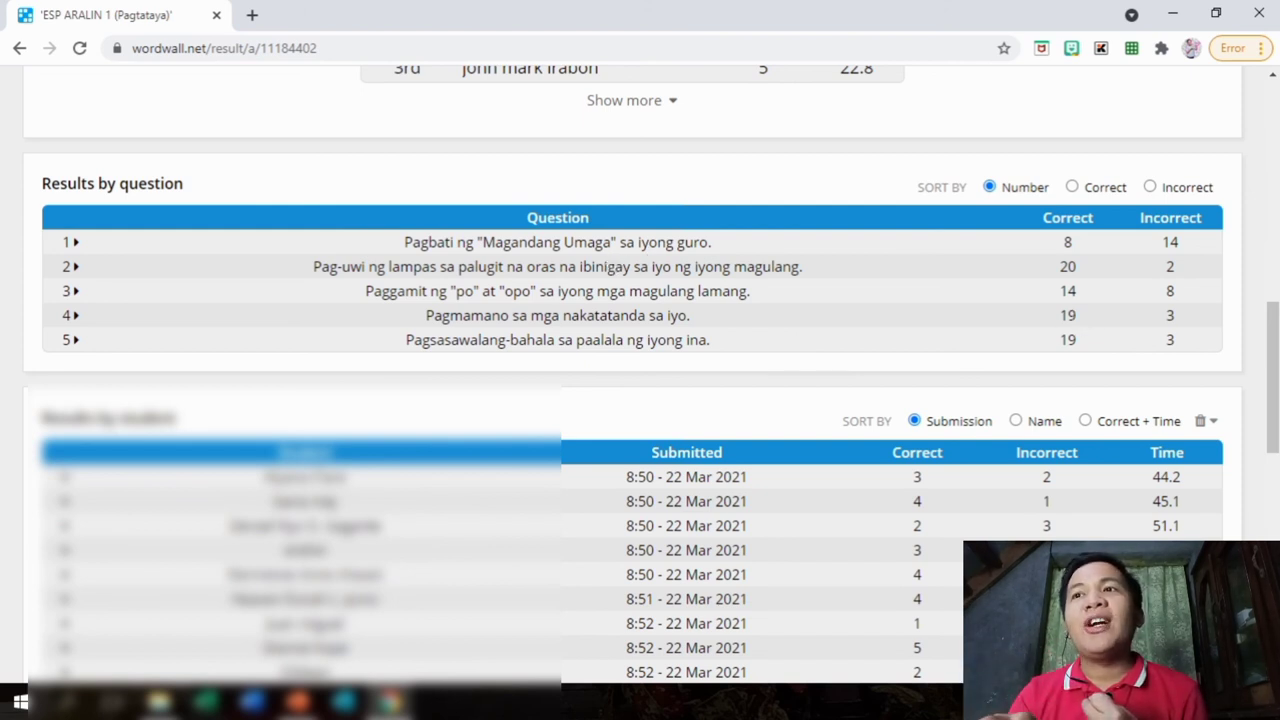
drag(1273, 378, 1273, 383)
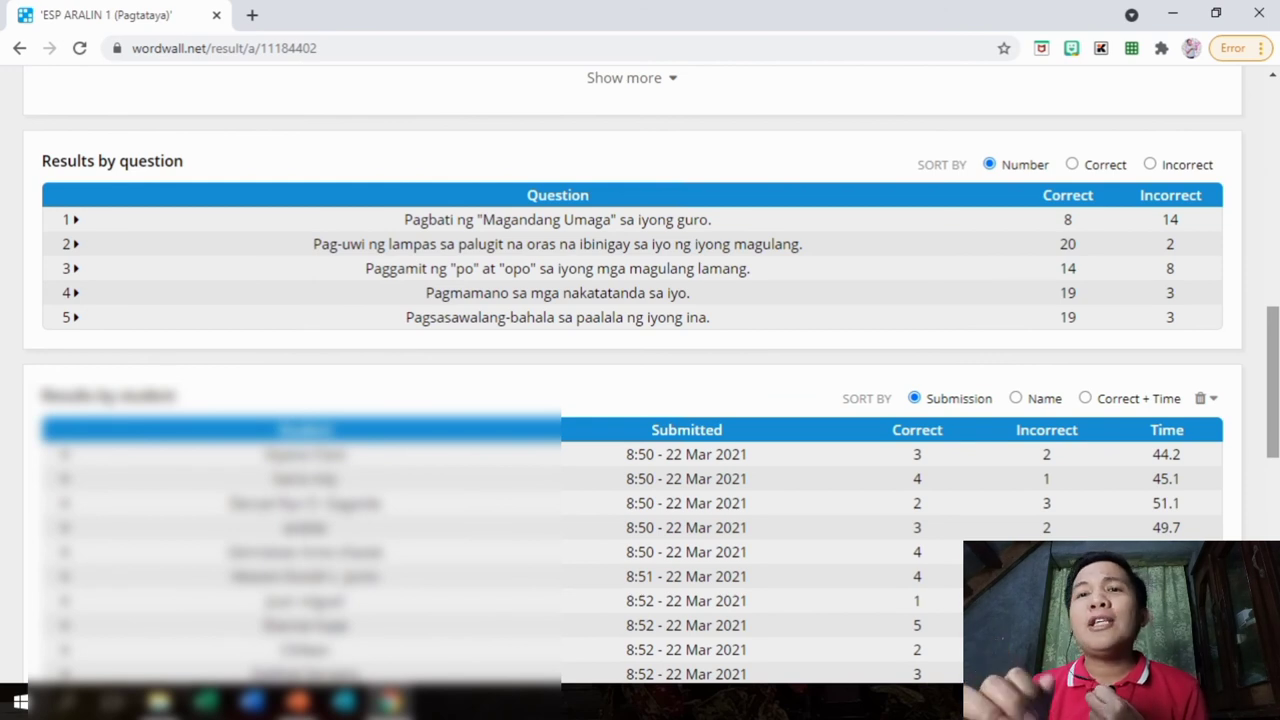
drag(1275, 385, 1277, 465)
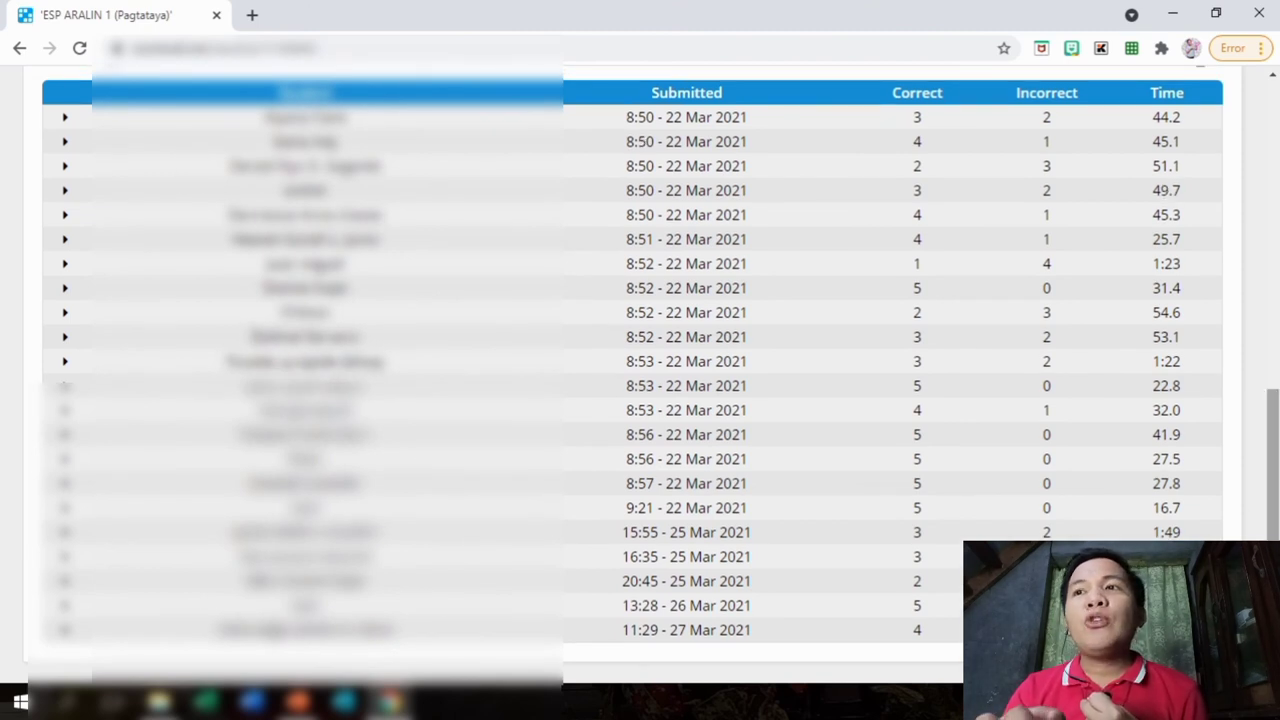
drag(1276, 430, 1276, 322)
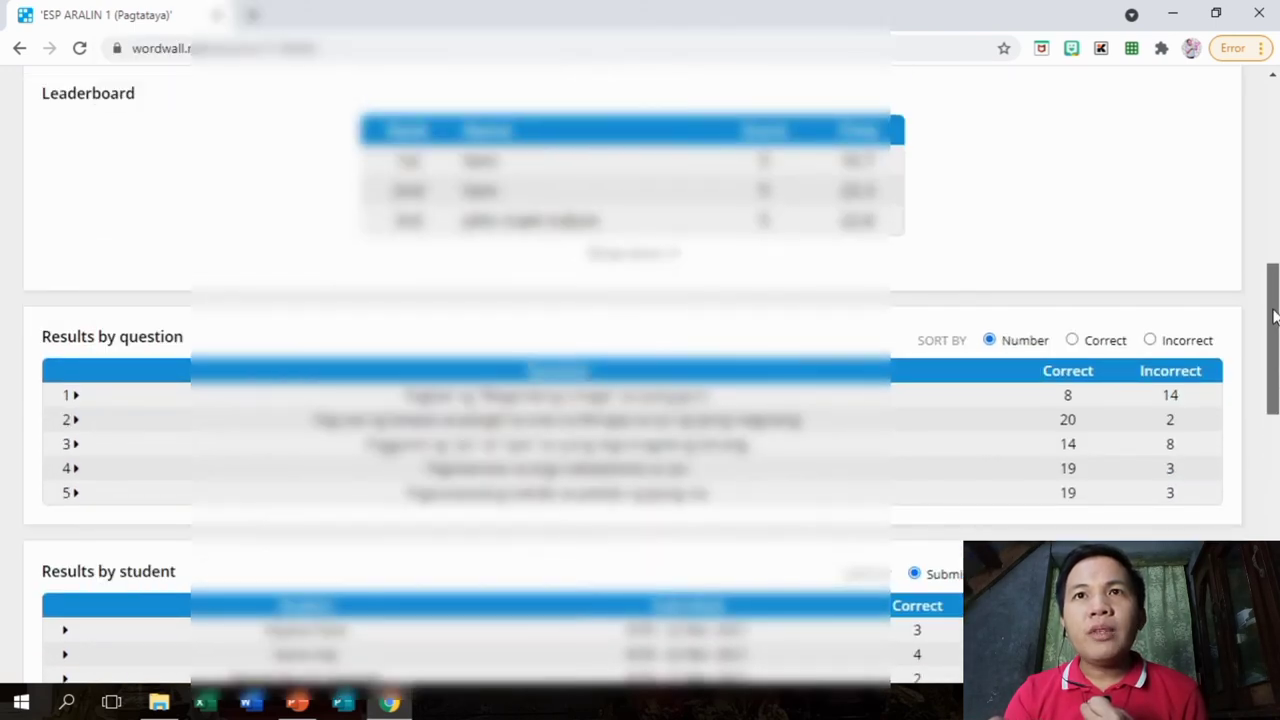
- Expand the leaderboard to all ranked students and review it together with the results by student
click(655, 255)
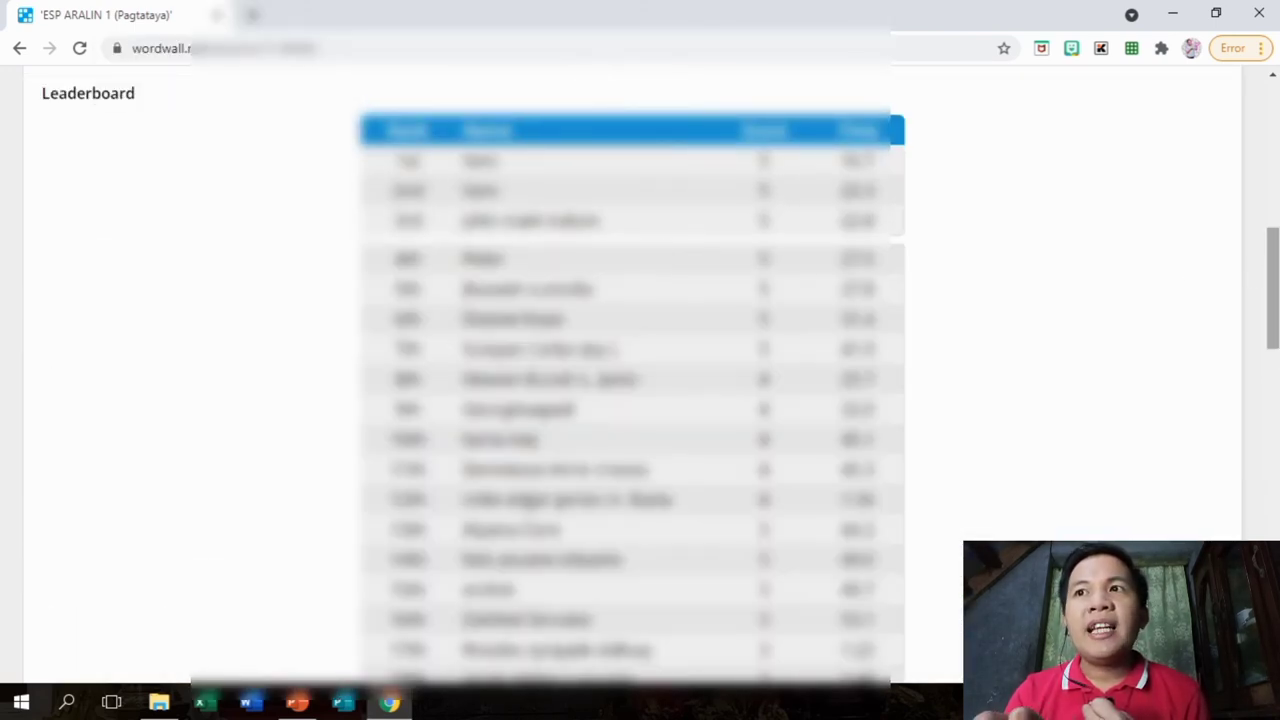
scroll(640, 380, down, 5)
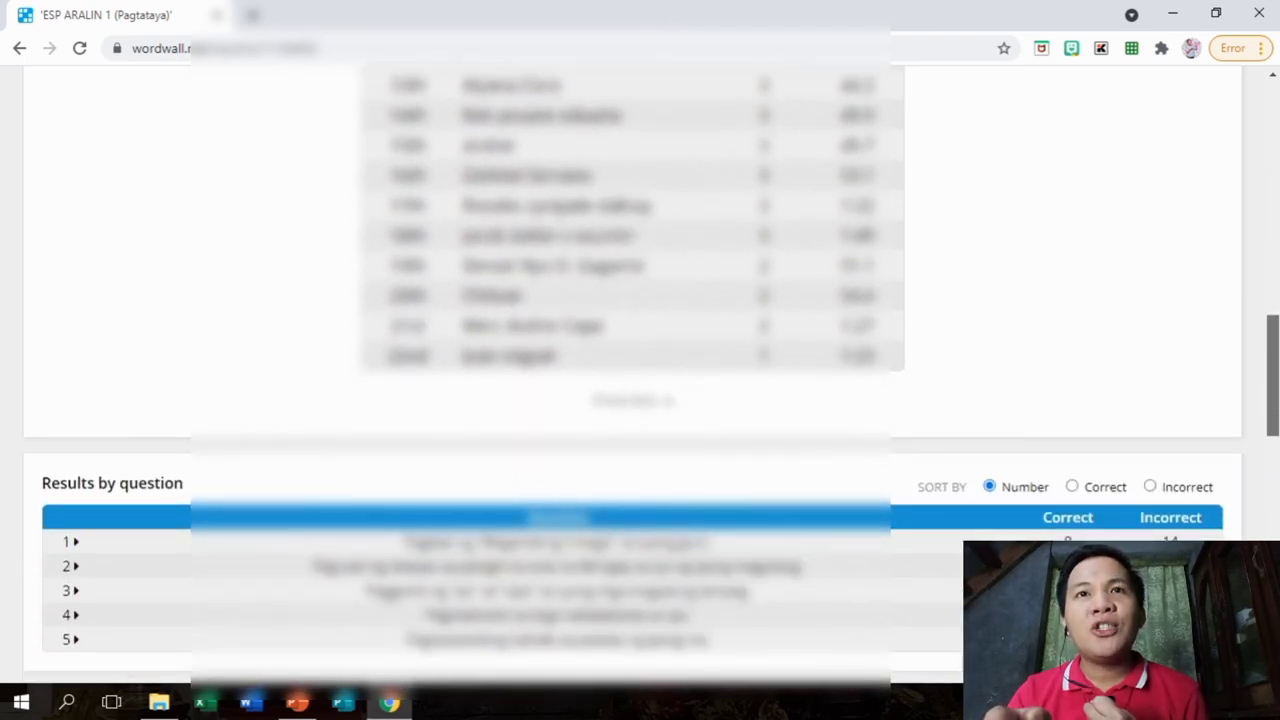
drag(1276, 368, 1276, 488)
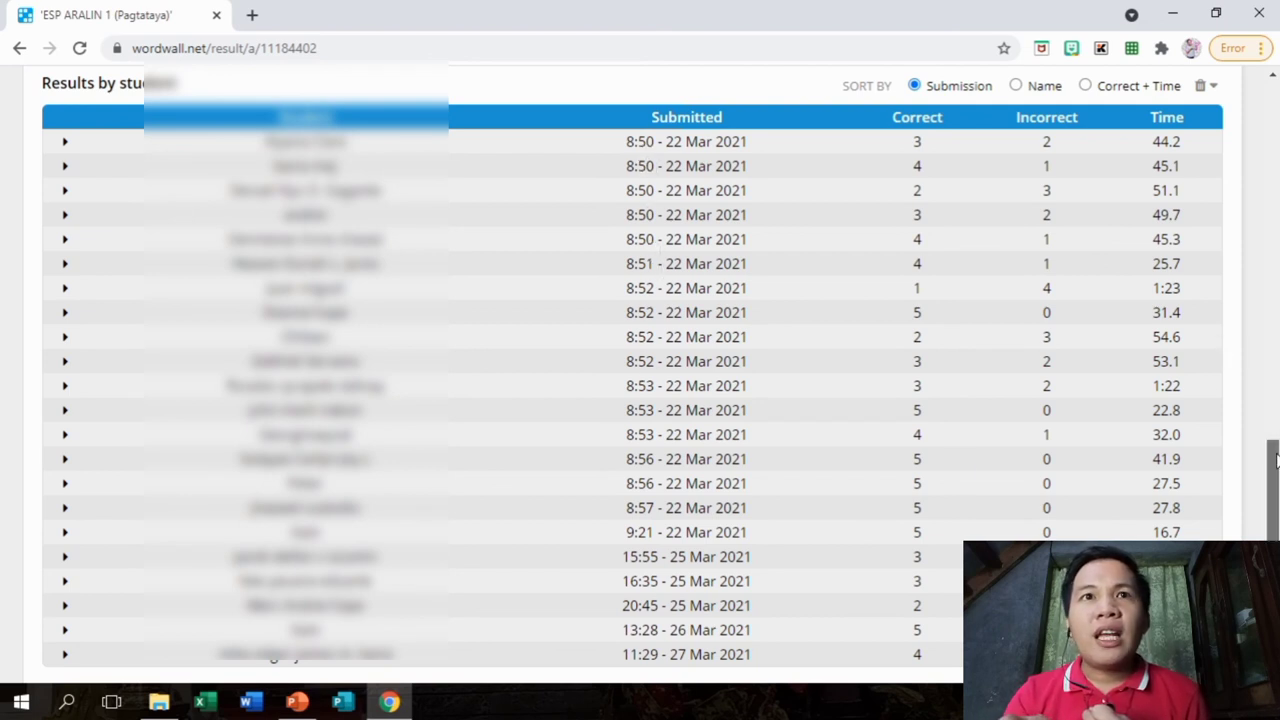
- Return to the results summary and open My Activities
drag(1275, 441, 1272, 173)
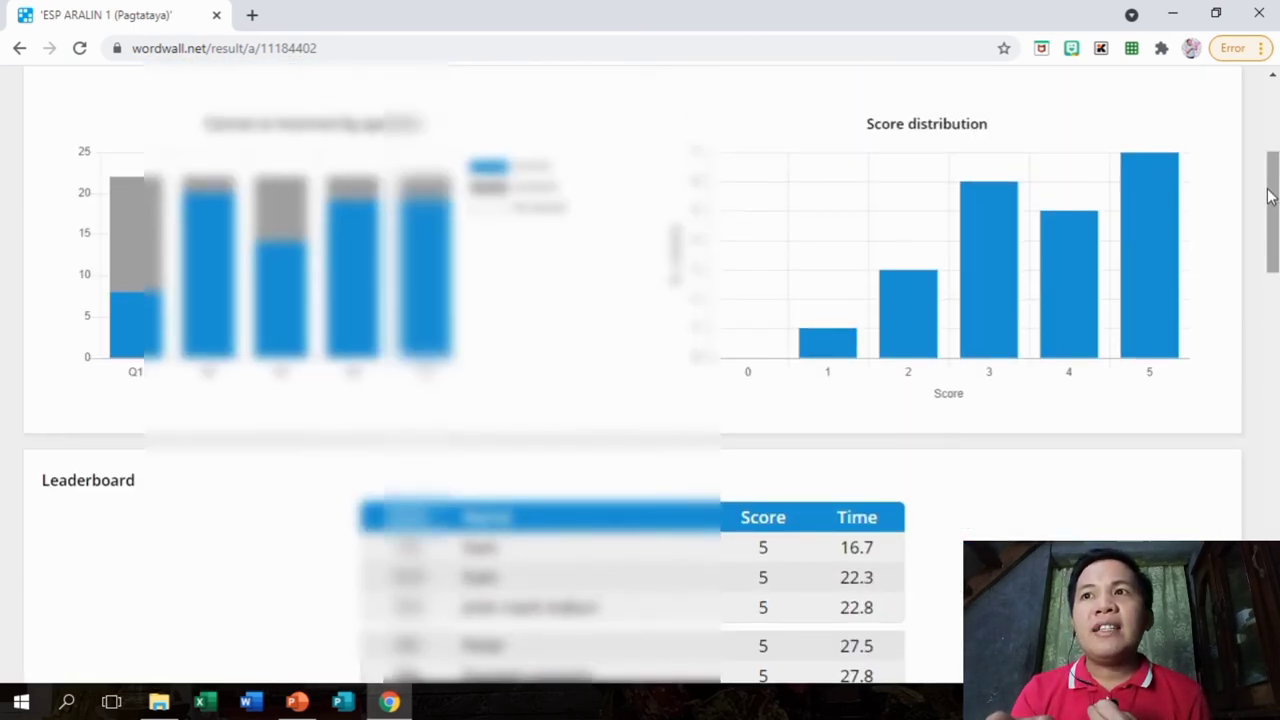
drag(1272, 200, 1275, 110)
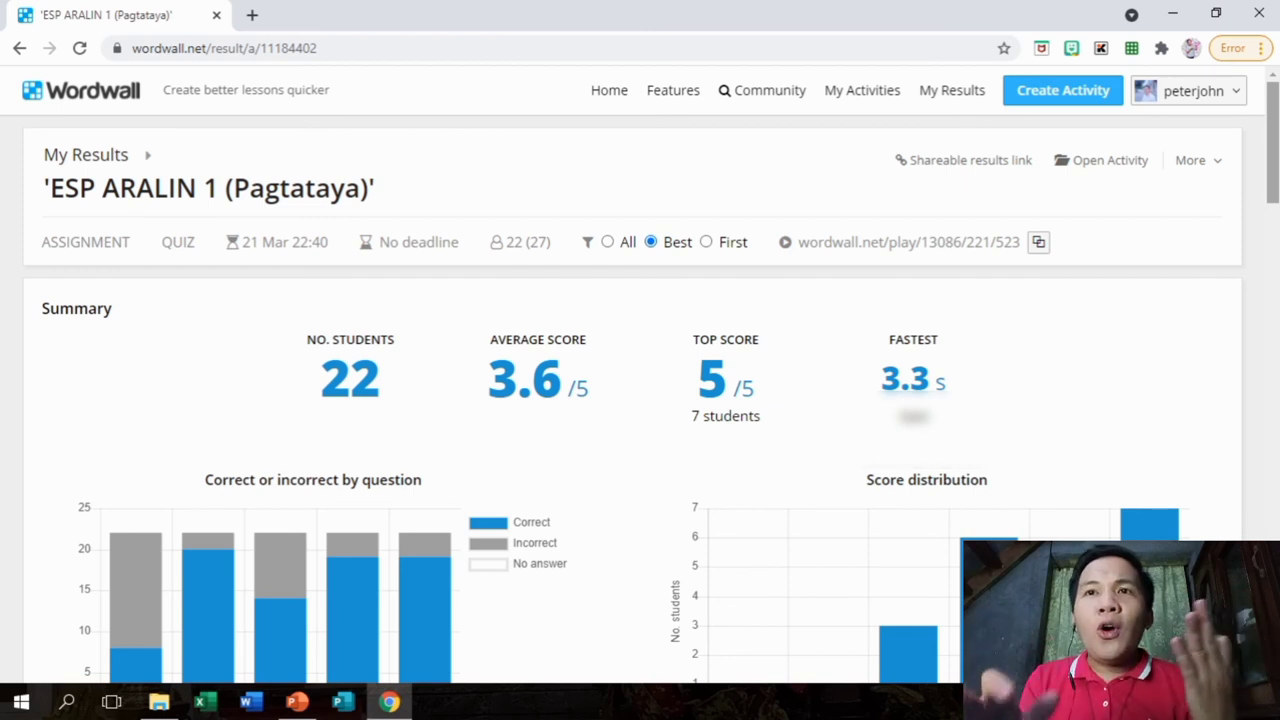
mouse_move(766, 4)
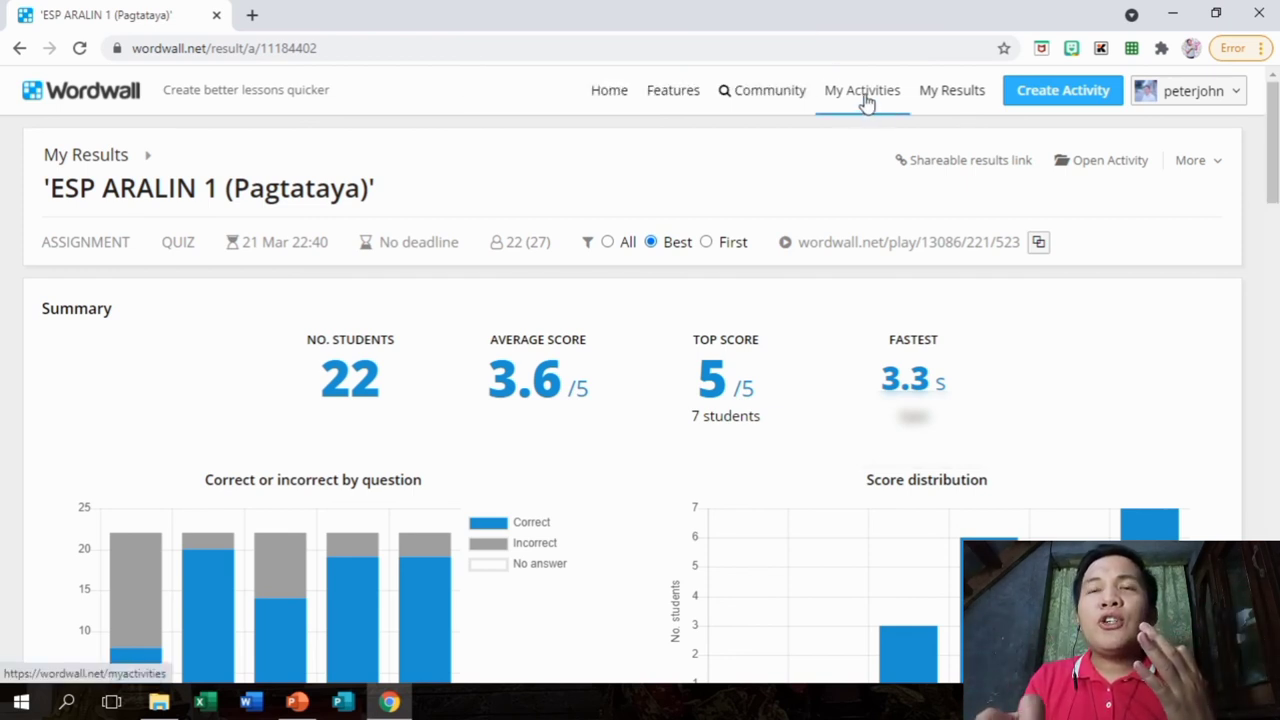
click(866, 102)
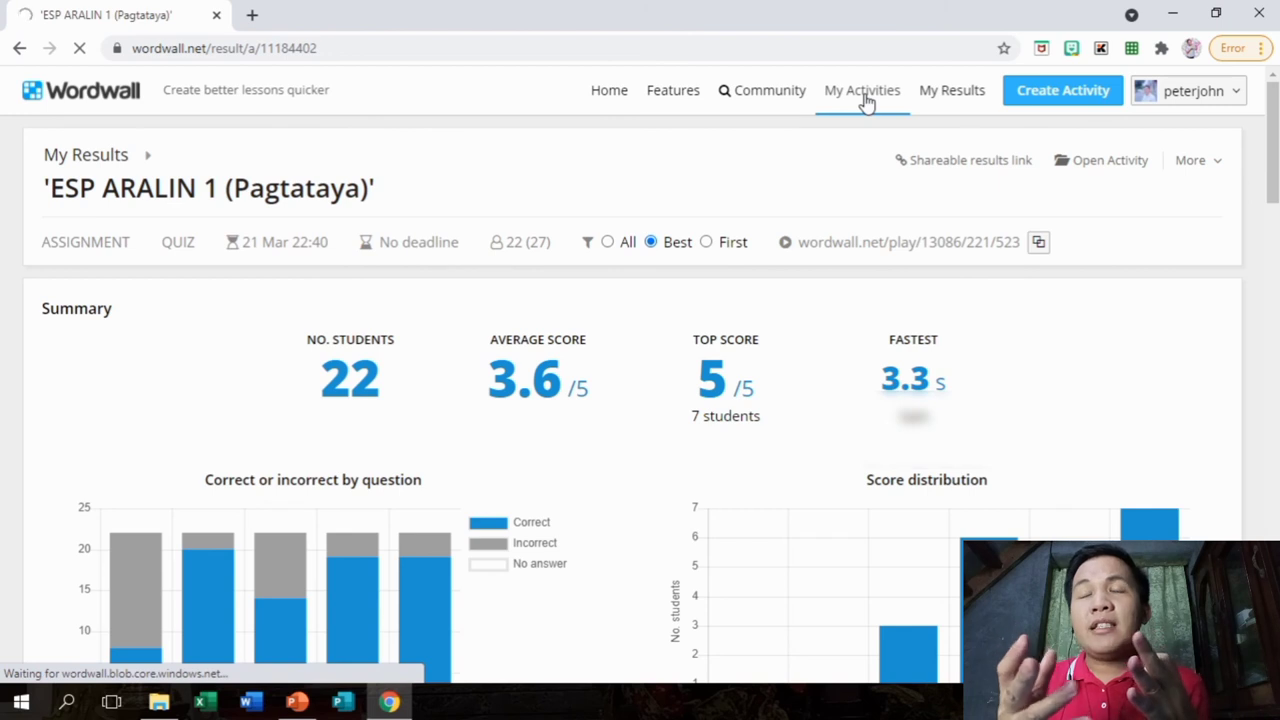